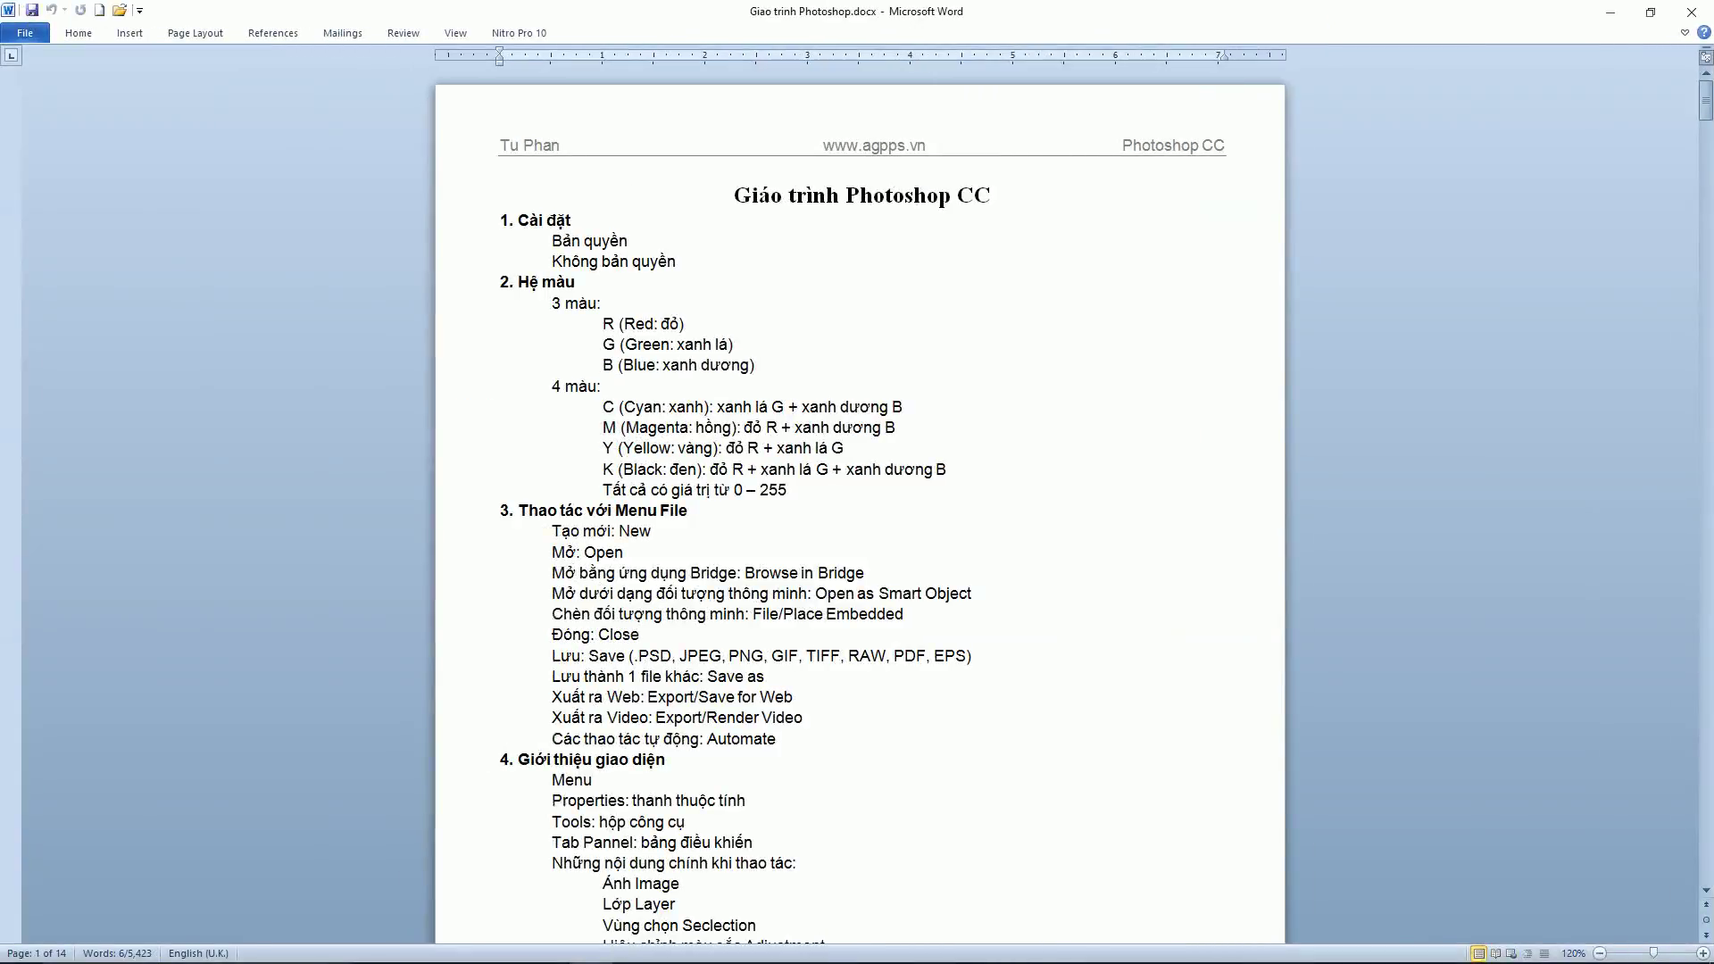
Scroll the Word notes to section 17 on typing text, then launch Photoshop CC 2017 from the desktop.
scroll(679, 515, "down", 1)
scroll(679, 515, "down", 11)
scroll(680, 515, "down", 11)
scroll(679, 515, "down", 5)
scroll(679, 515, "down", 4)
scroll(680, 515, "down", 9)
scroll(679, 515, "down", 1)
scroll(596, 526, "down", 10)
scroll(596, 525, "down", 5)
scroll(595, 526, "down", 3)
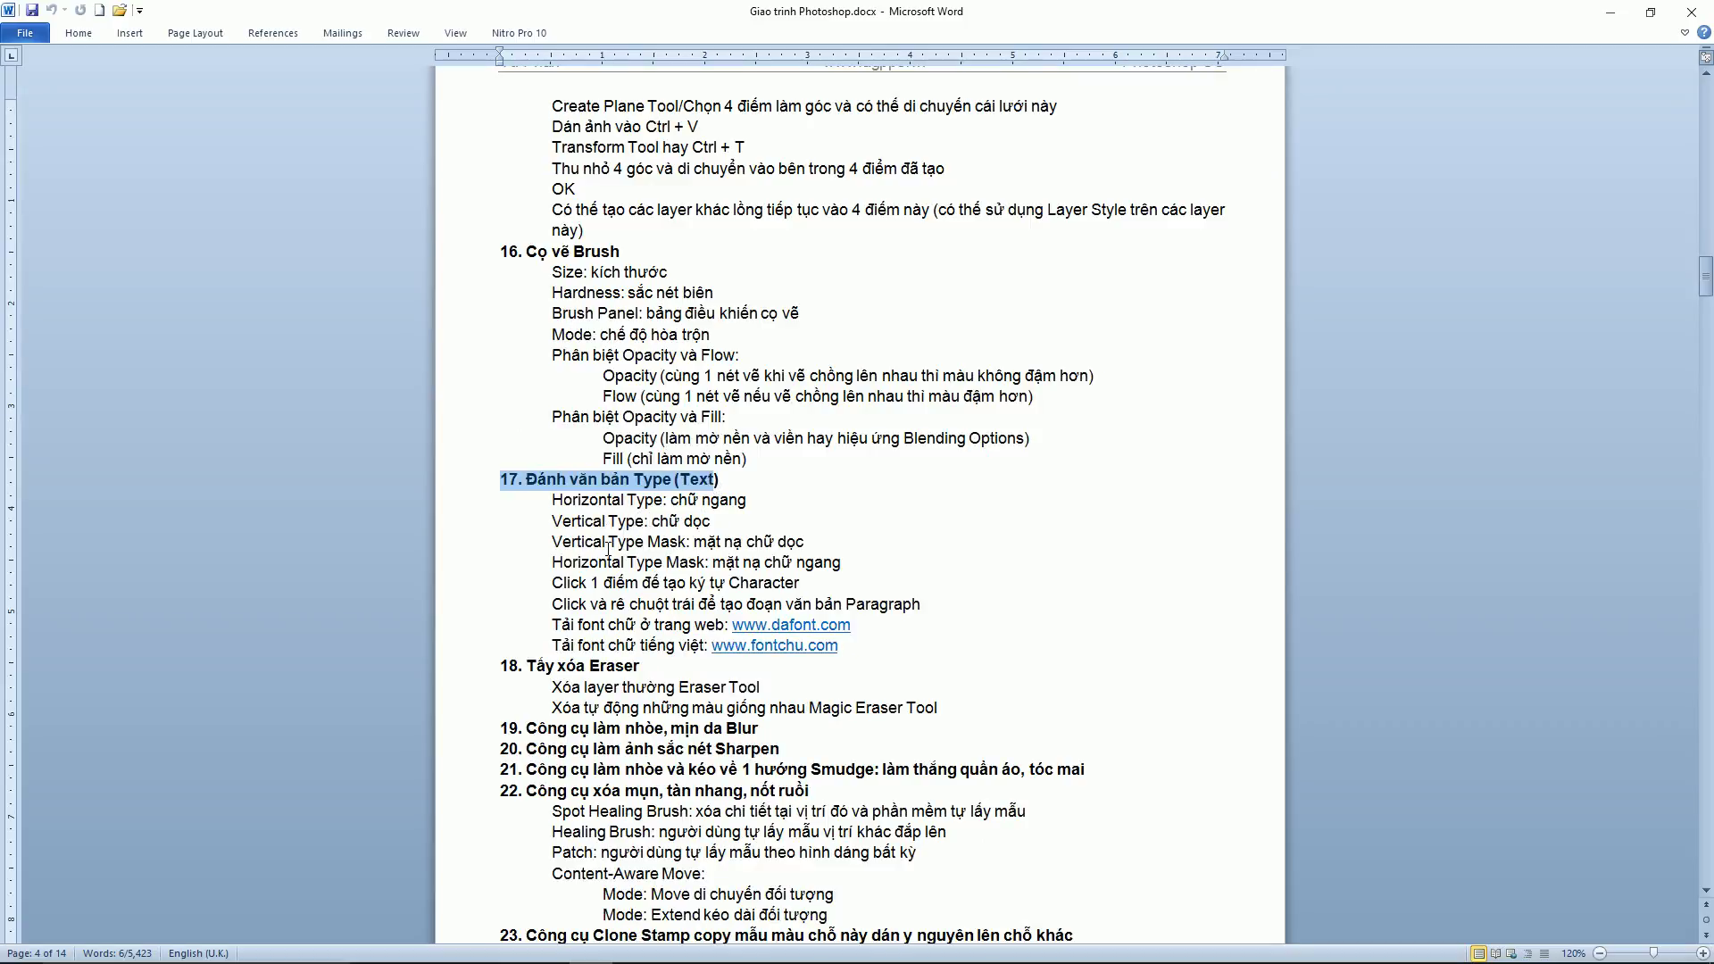
key("super+d")
double_click(804, 918)
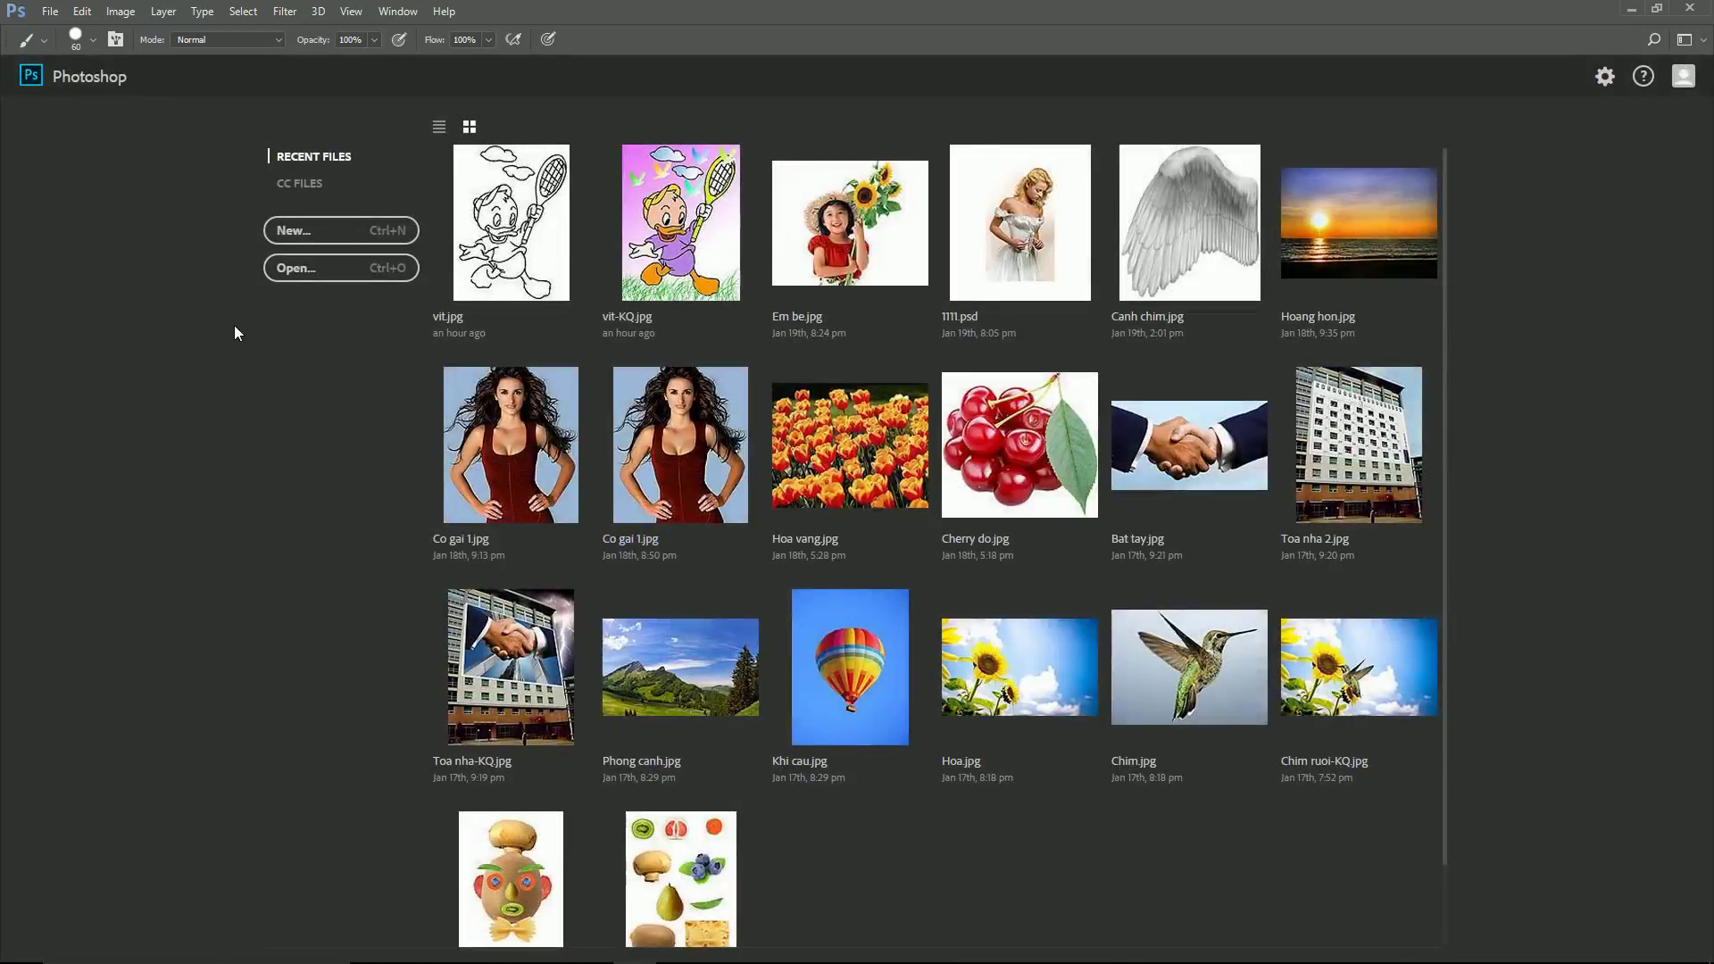
Create a blank A4 document (210×297 mm, 300 ppi) and reset colours to default black.
left_click(340, 230)
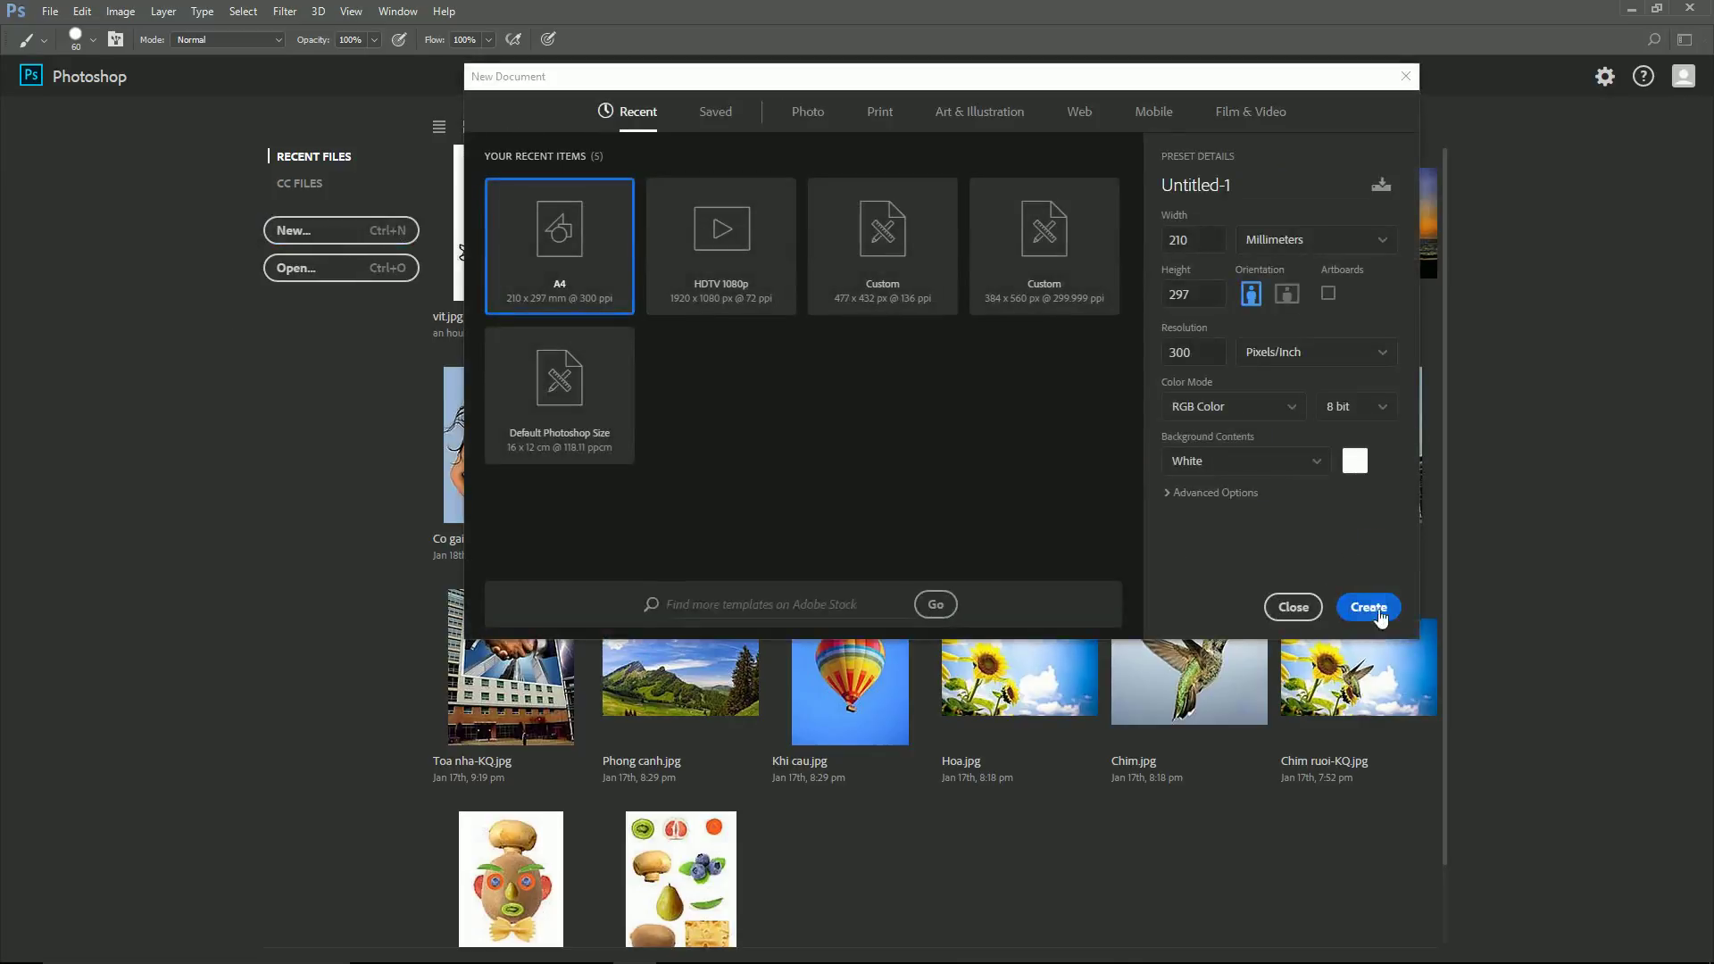
left_click(1366, 607)
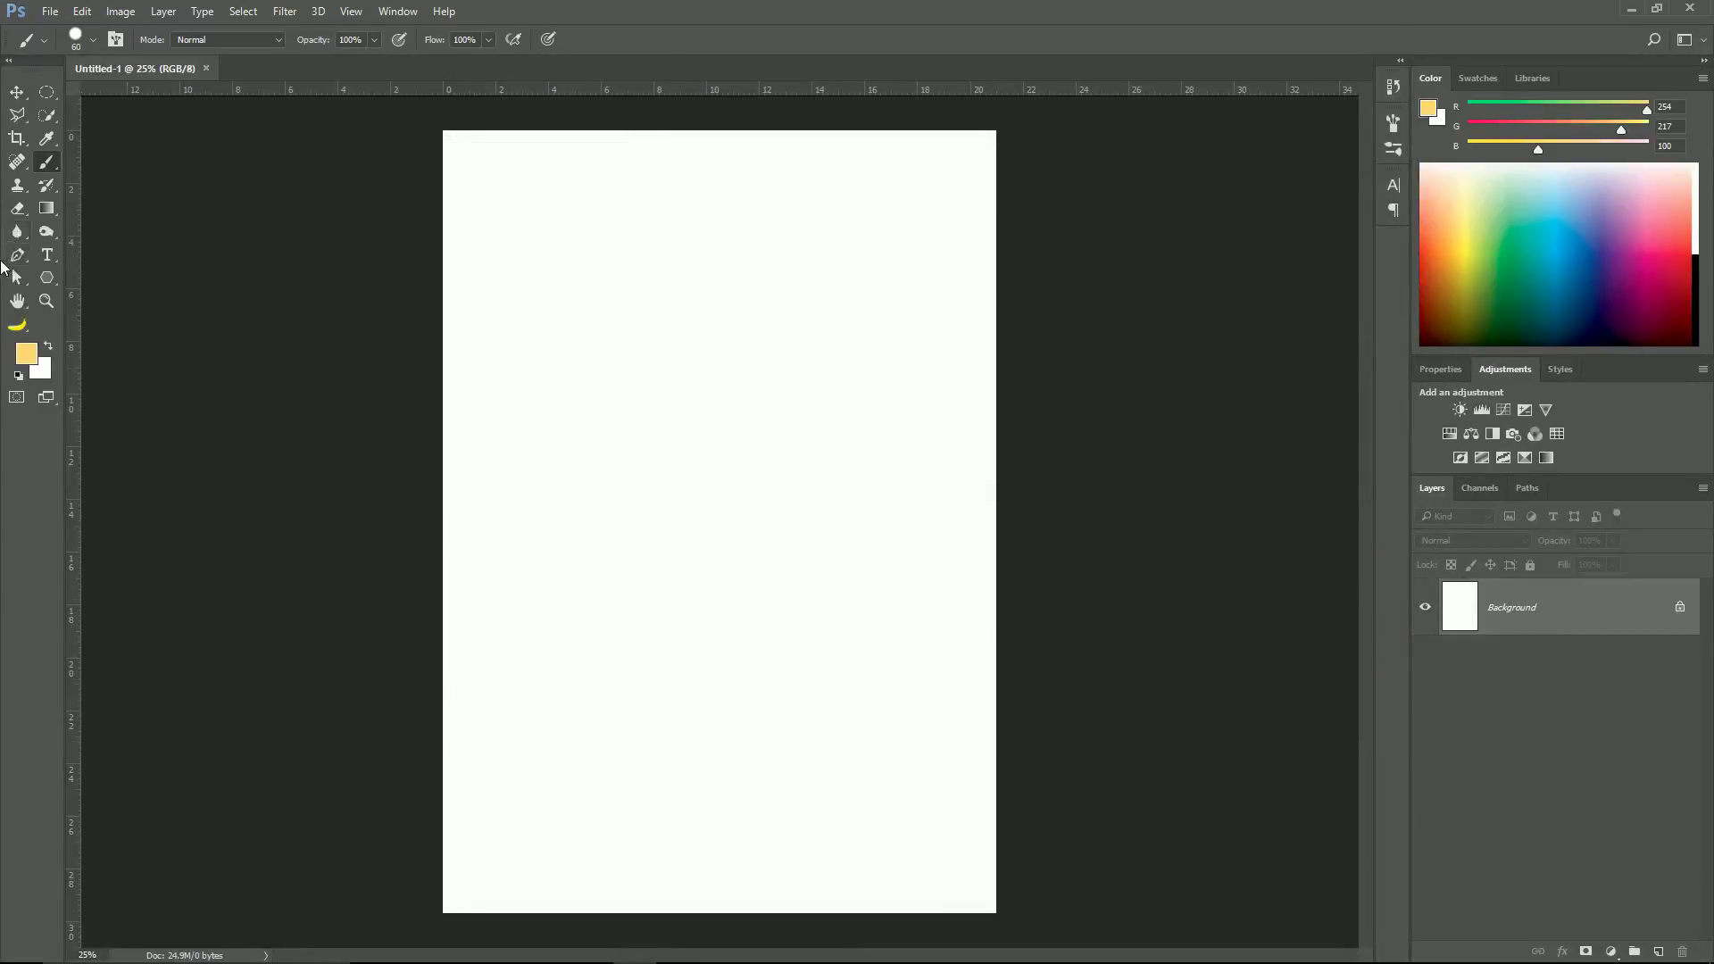
left_click(16, 379)
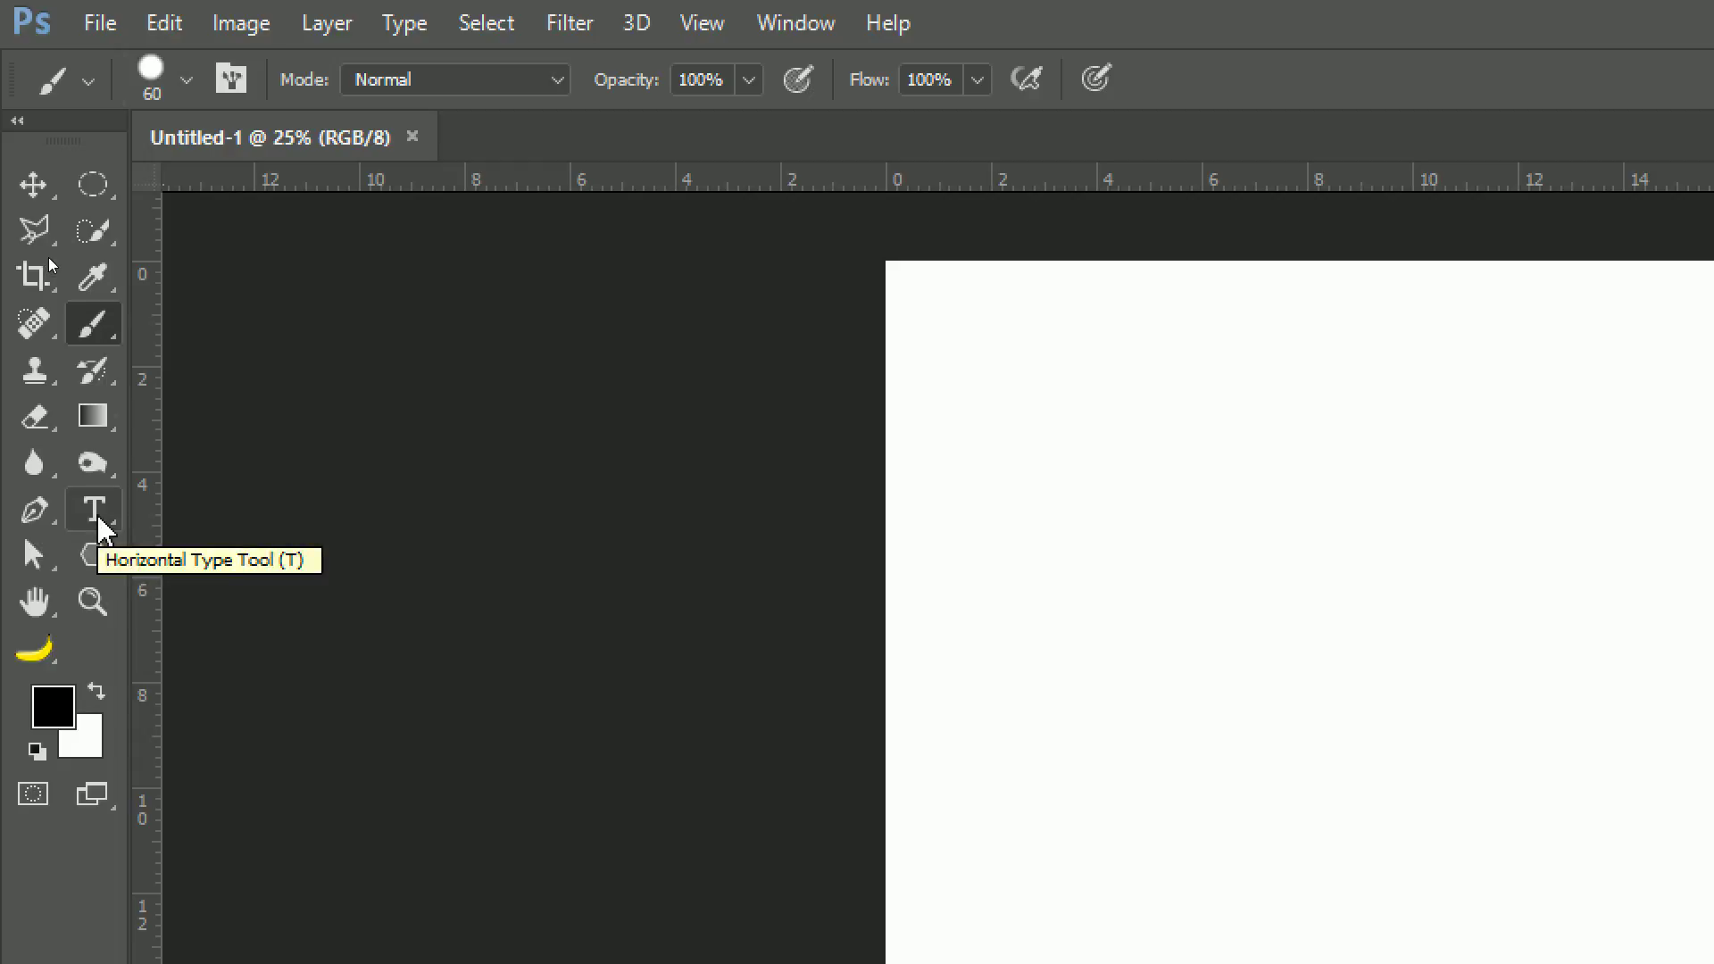
Select the Horizontal Type Tool and browse the font family list.
left_click(100, 520)
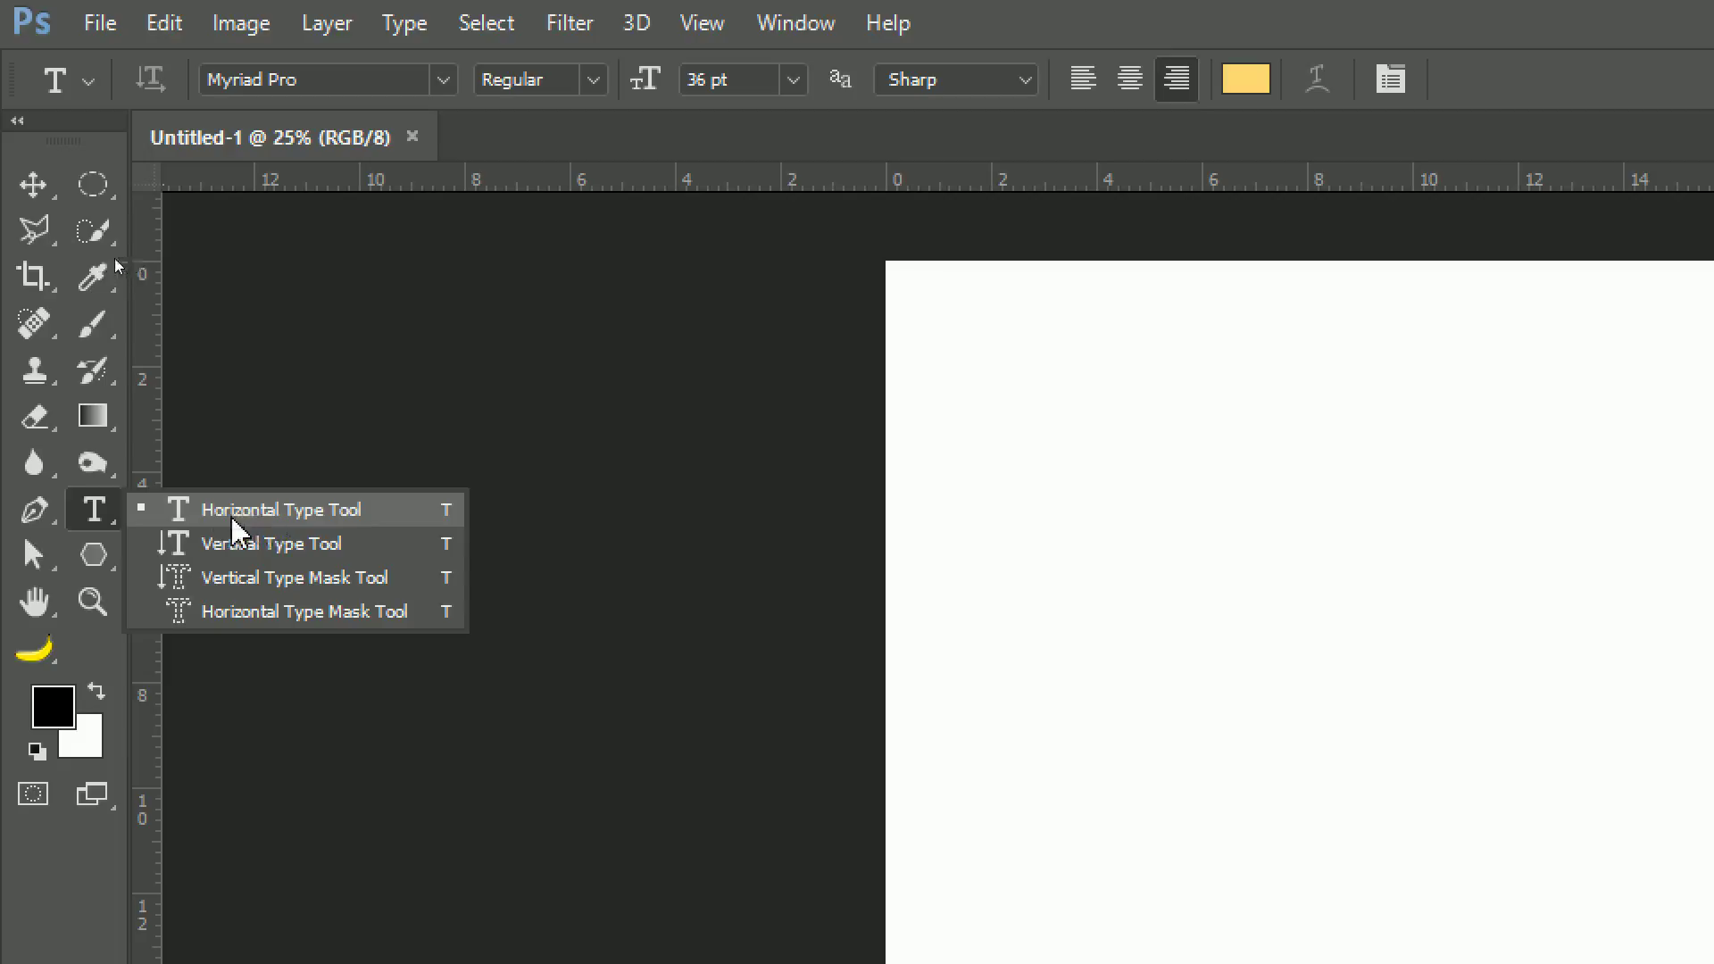
left_click(286, 520)
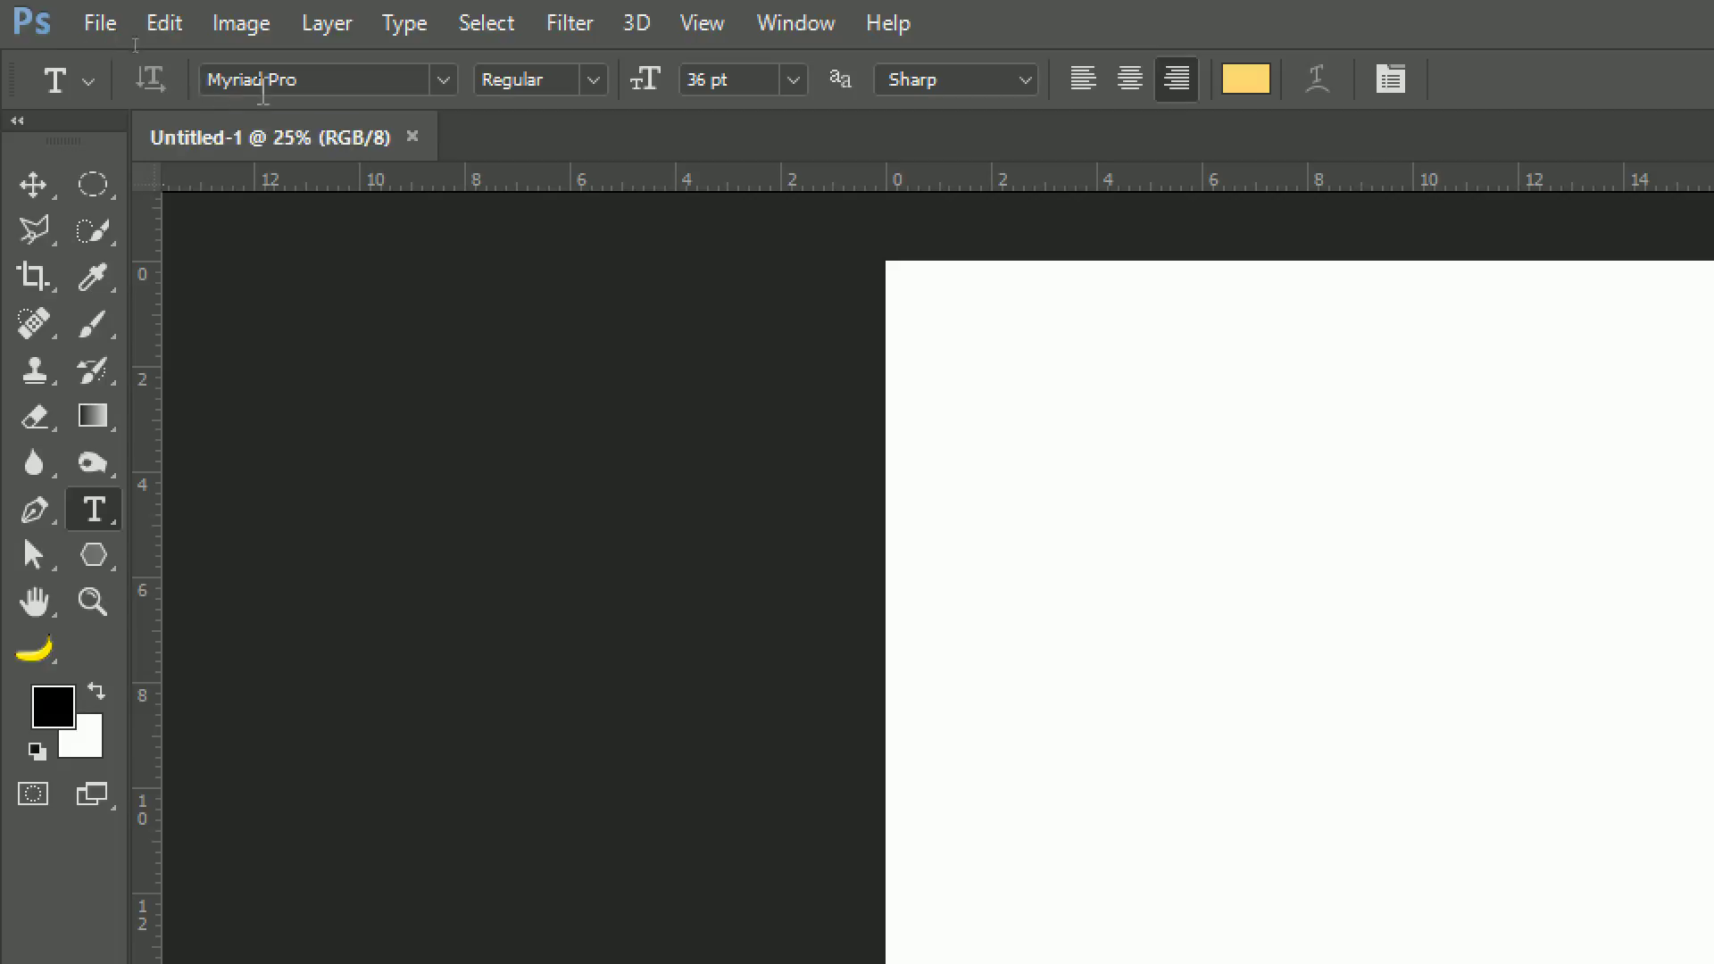
left_click(443, 80)
scroll(379, 453, "down", 3)
scroll(383, 547, "up", 3)
scroll(382, 547, "up", 4)
scroll(392, 554, "up", 1)
scroll(393, 549, "up", 1)
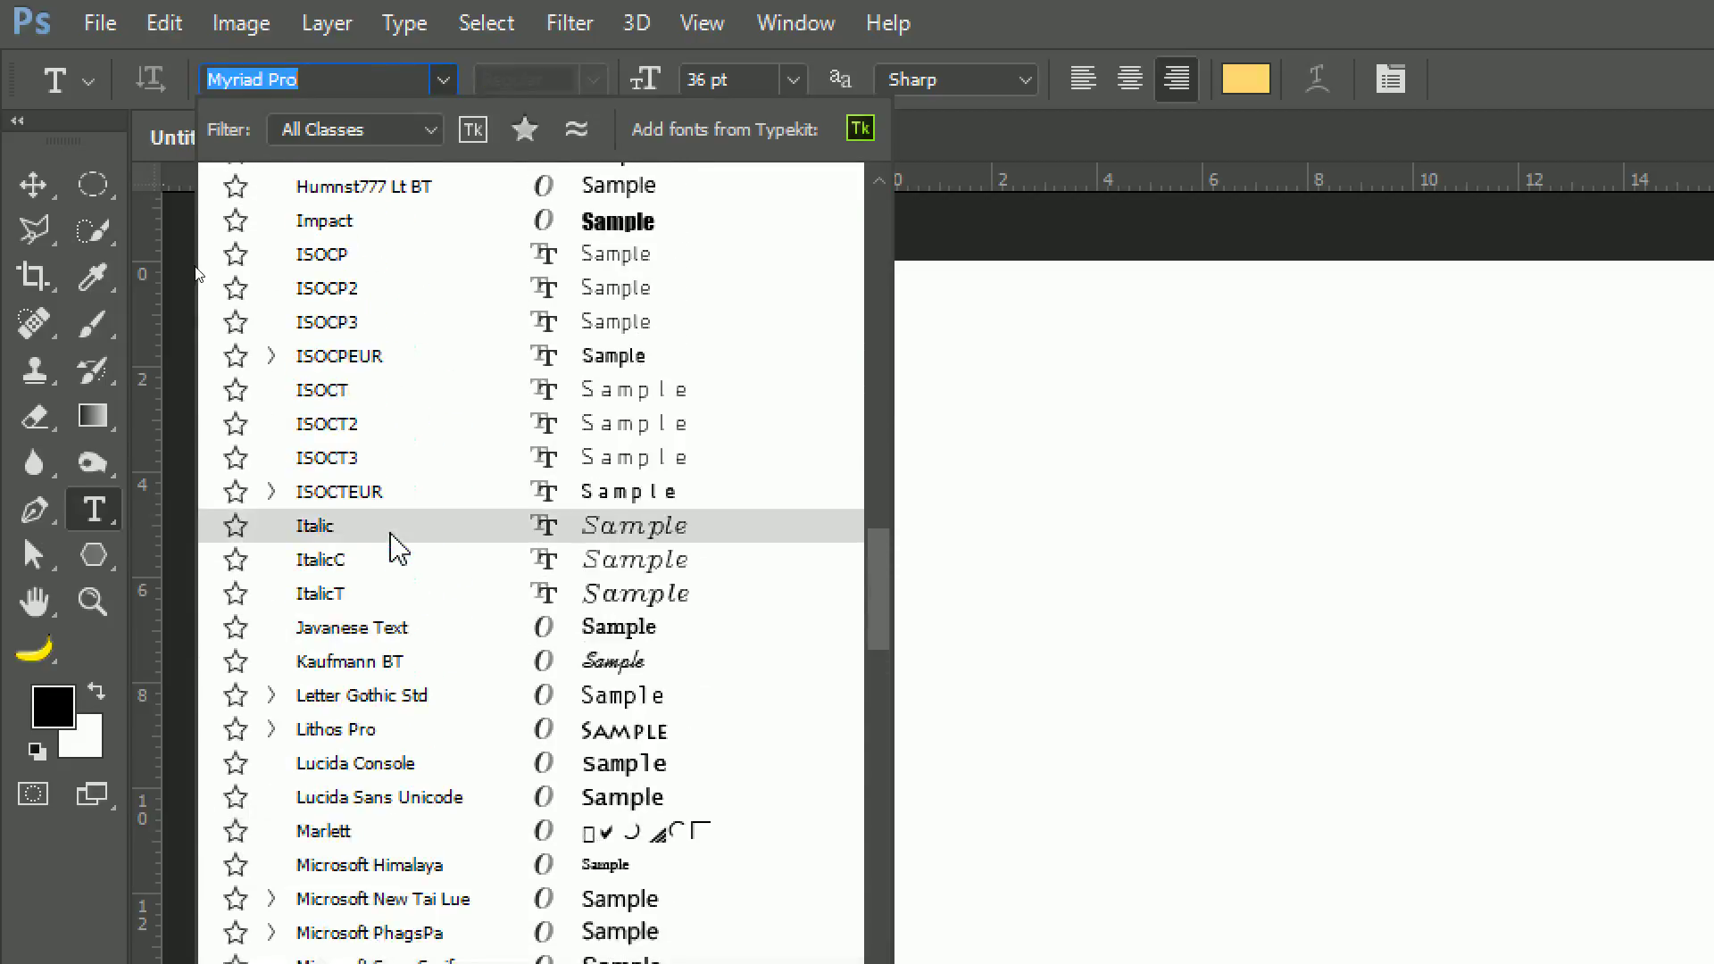
scroll(384, 437, "up", 2)
scroll(387, 421, "up", 1)
scroll(402, 417, "up", 2)
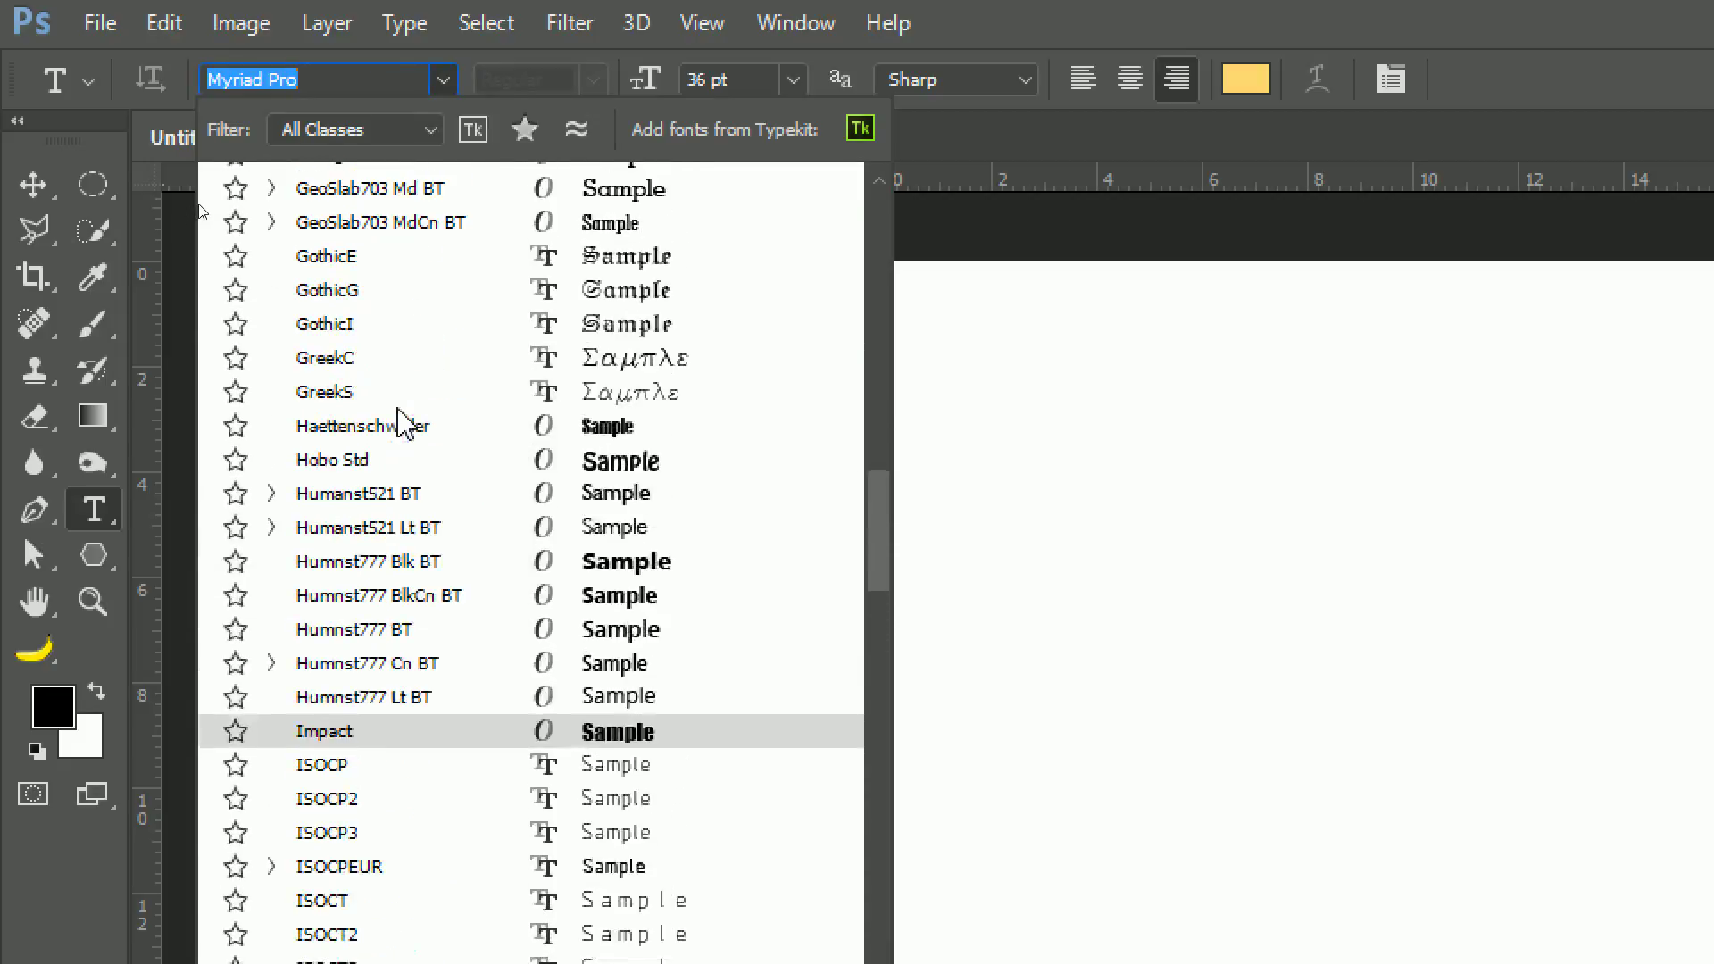
scroll(402, 393, "up", 1)
Replace the Myriad Pro font family with Arial.
left_click(342, 79)
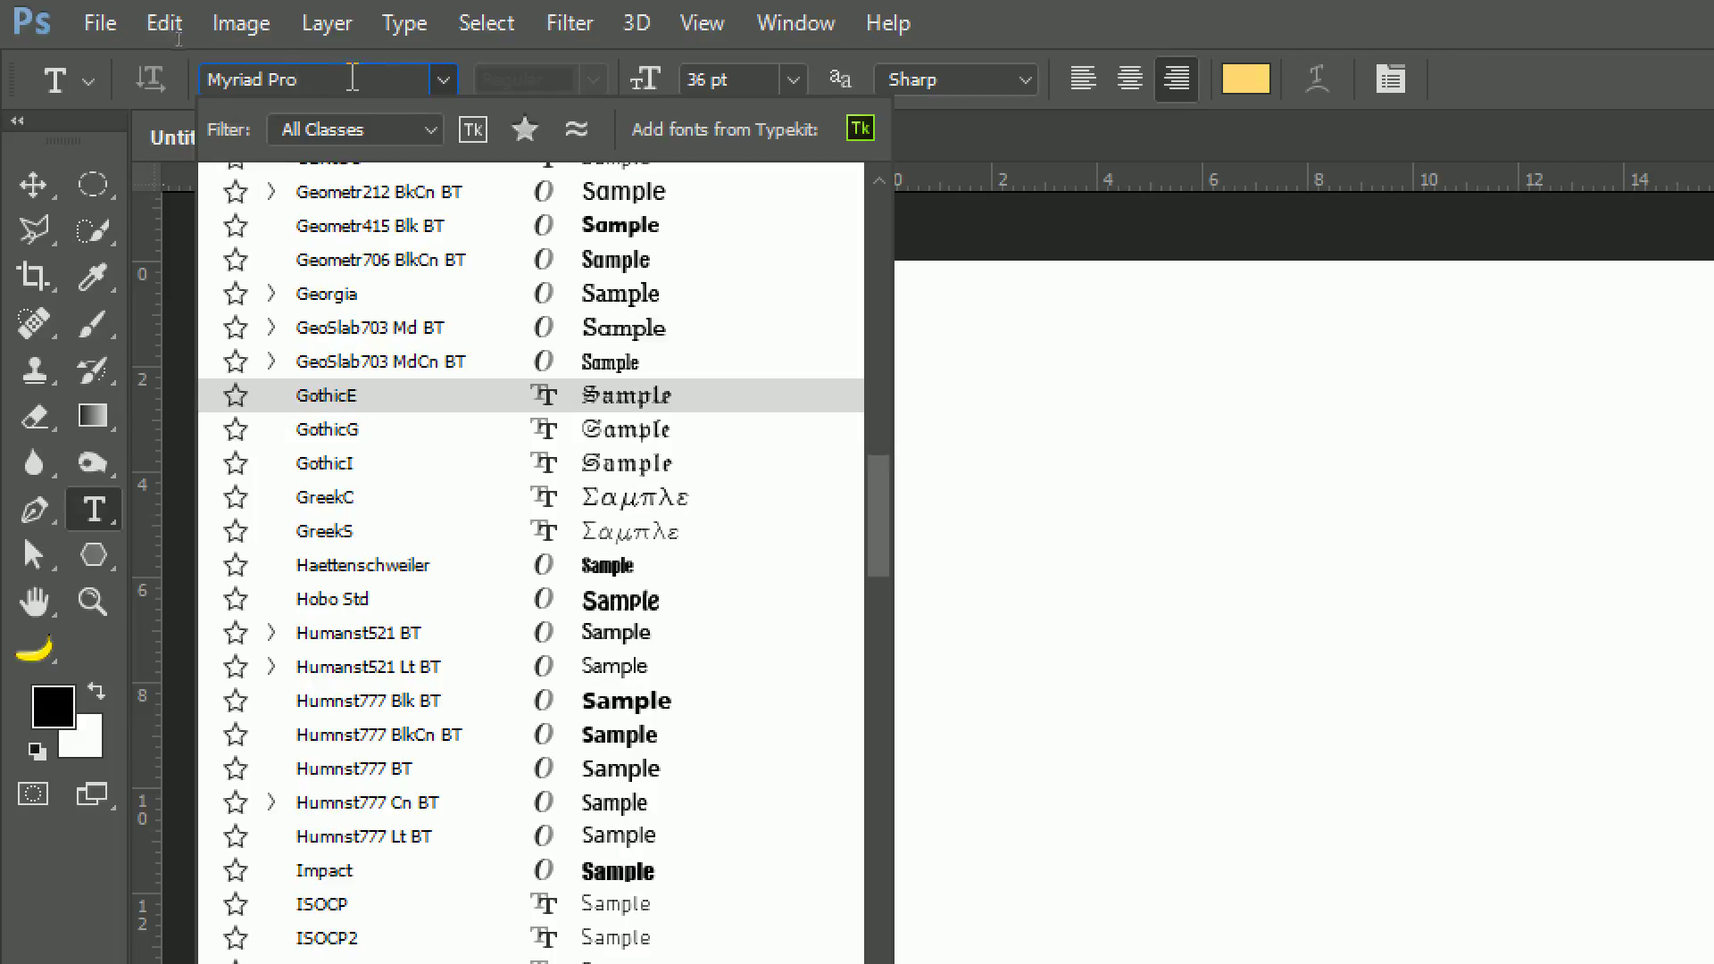
left_click_drag(325, 79, 176, 79)
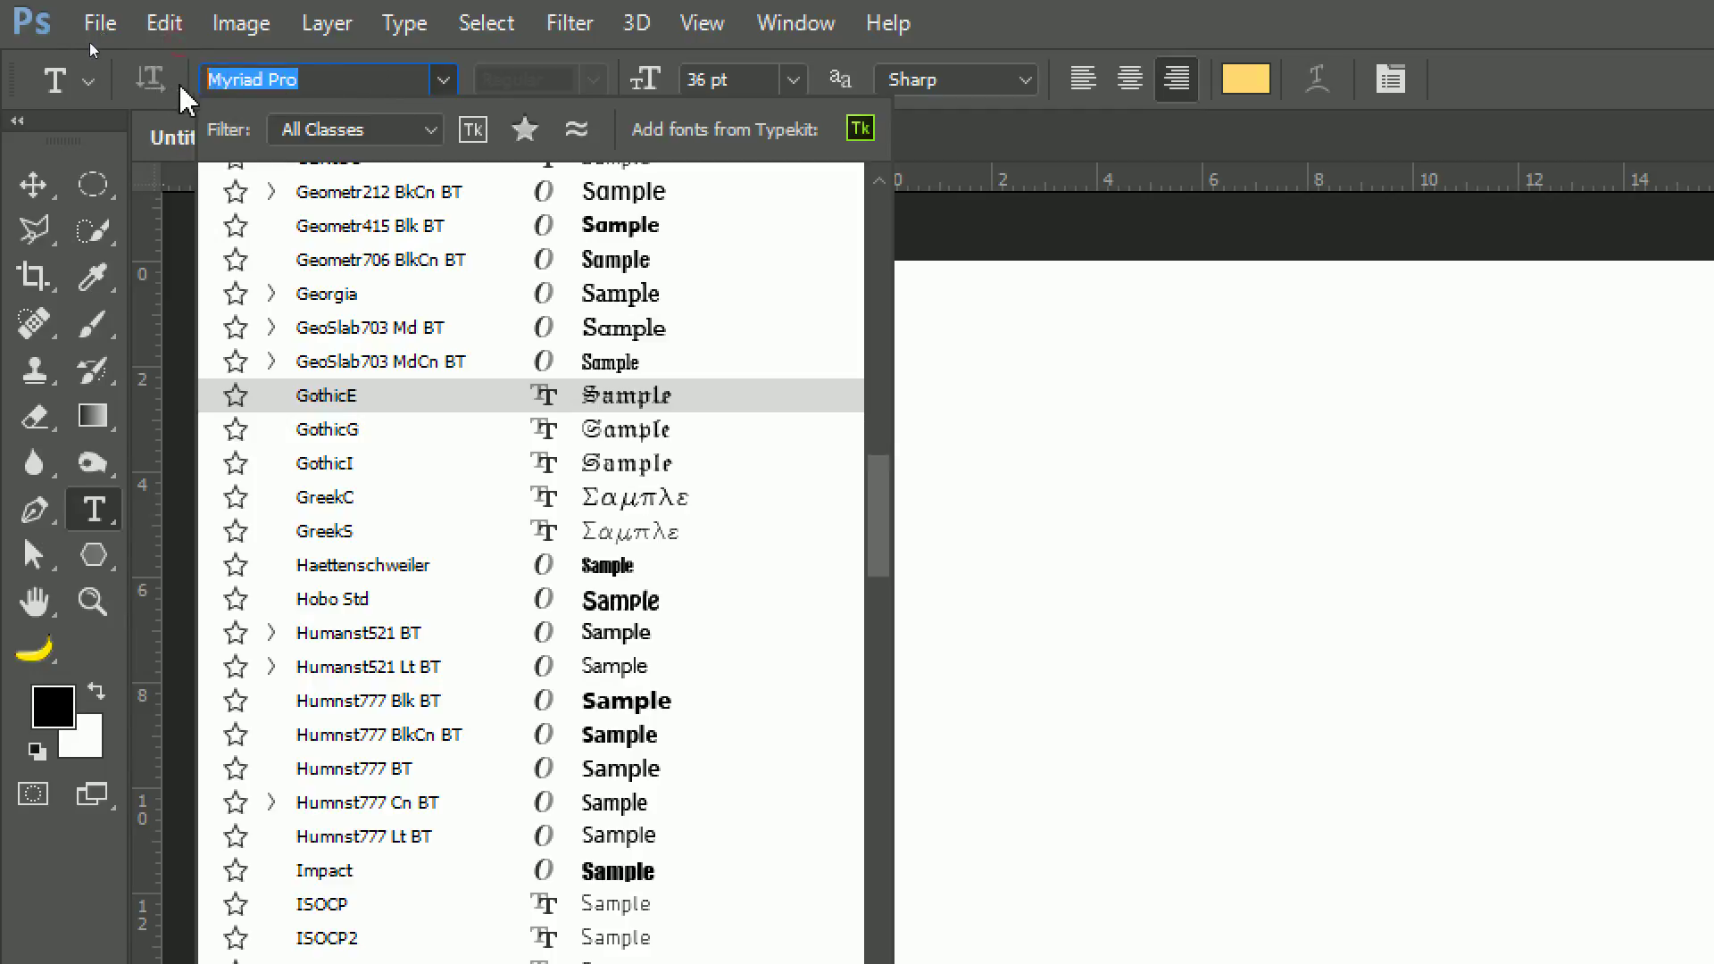
type("a")
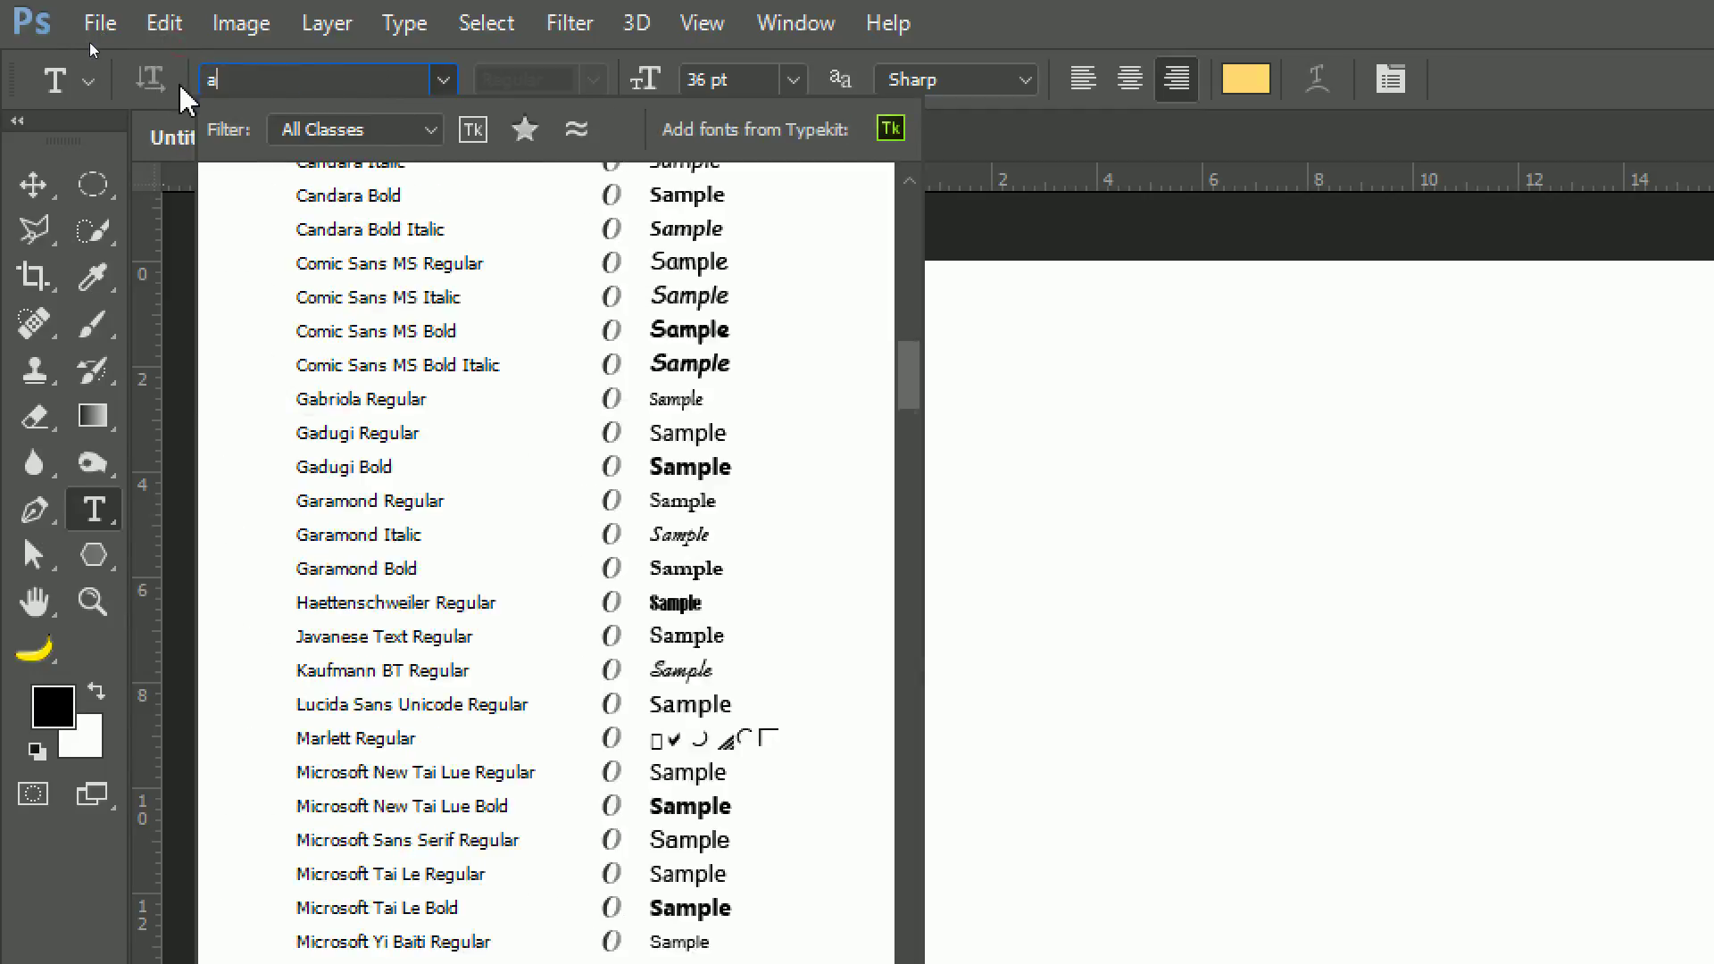
type("rial")
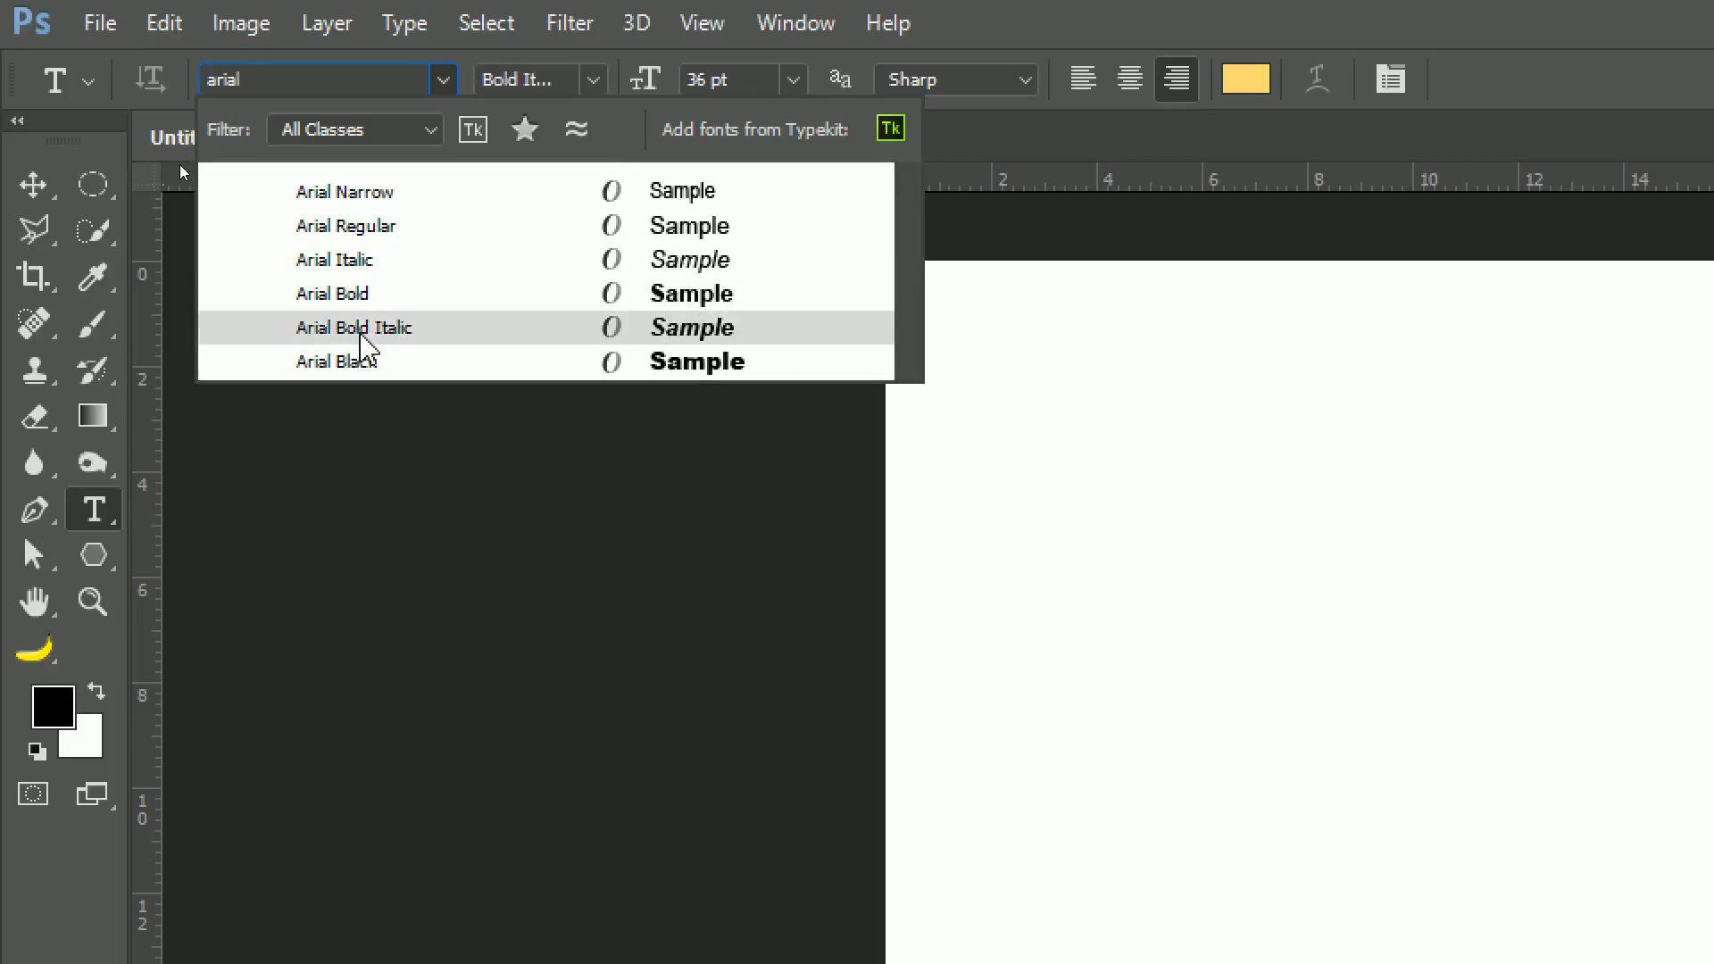
left_click(369, 227)
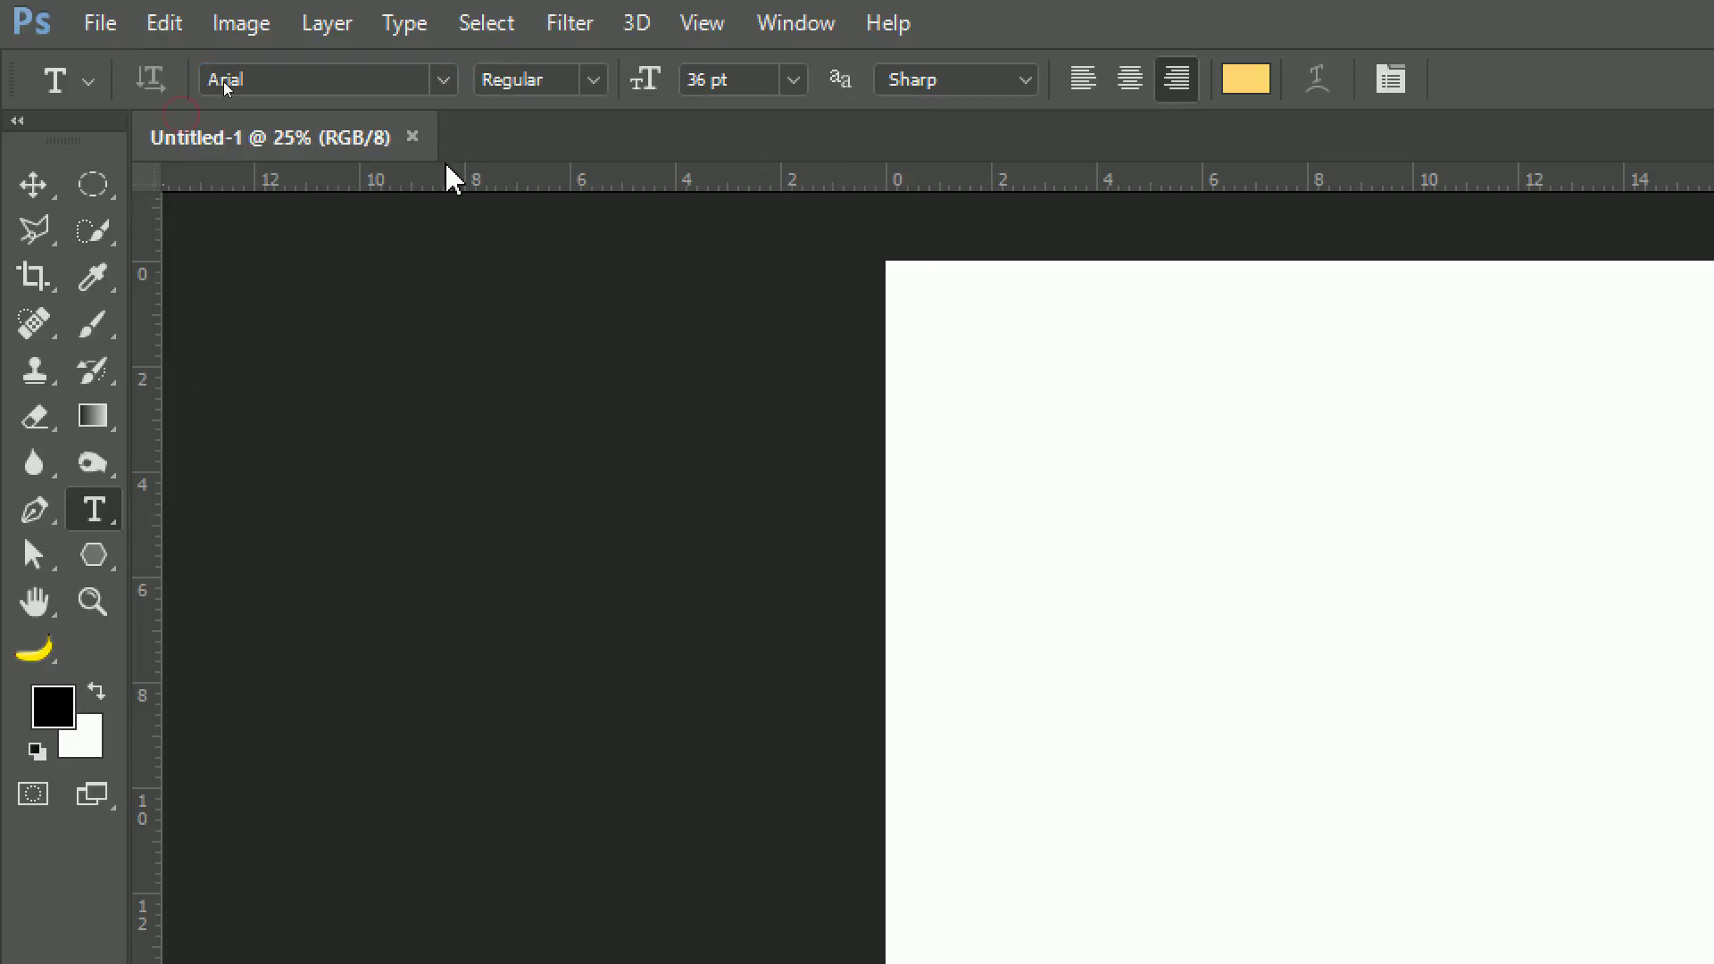
left_click(593, 79)
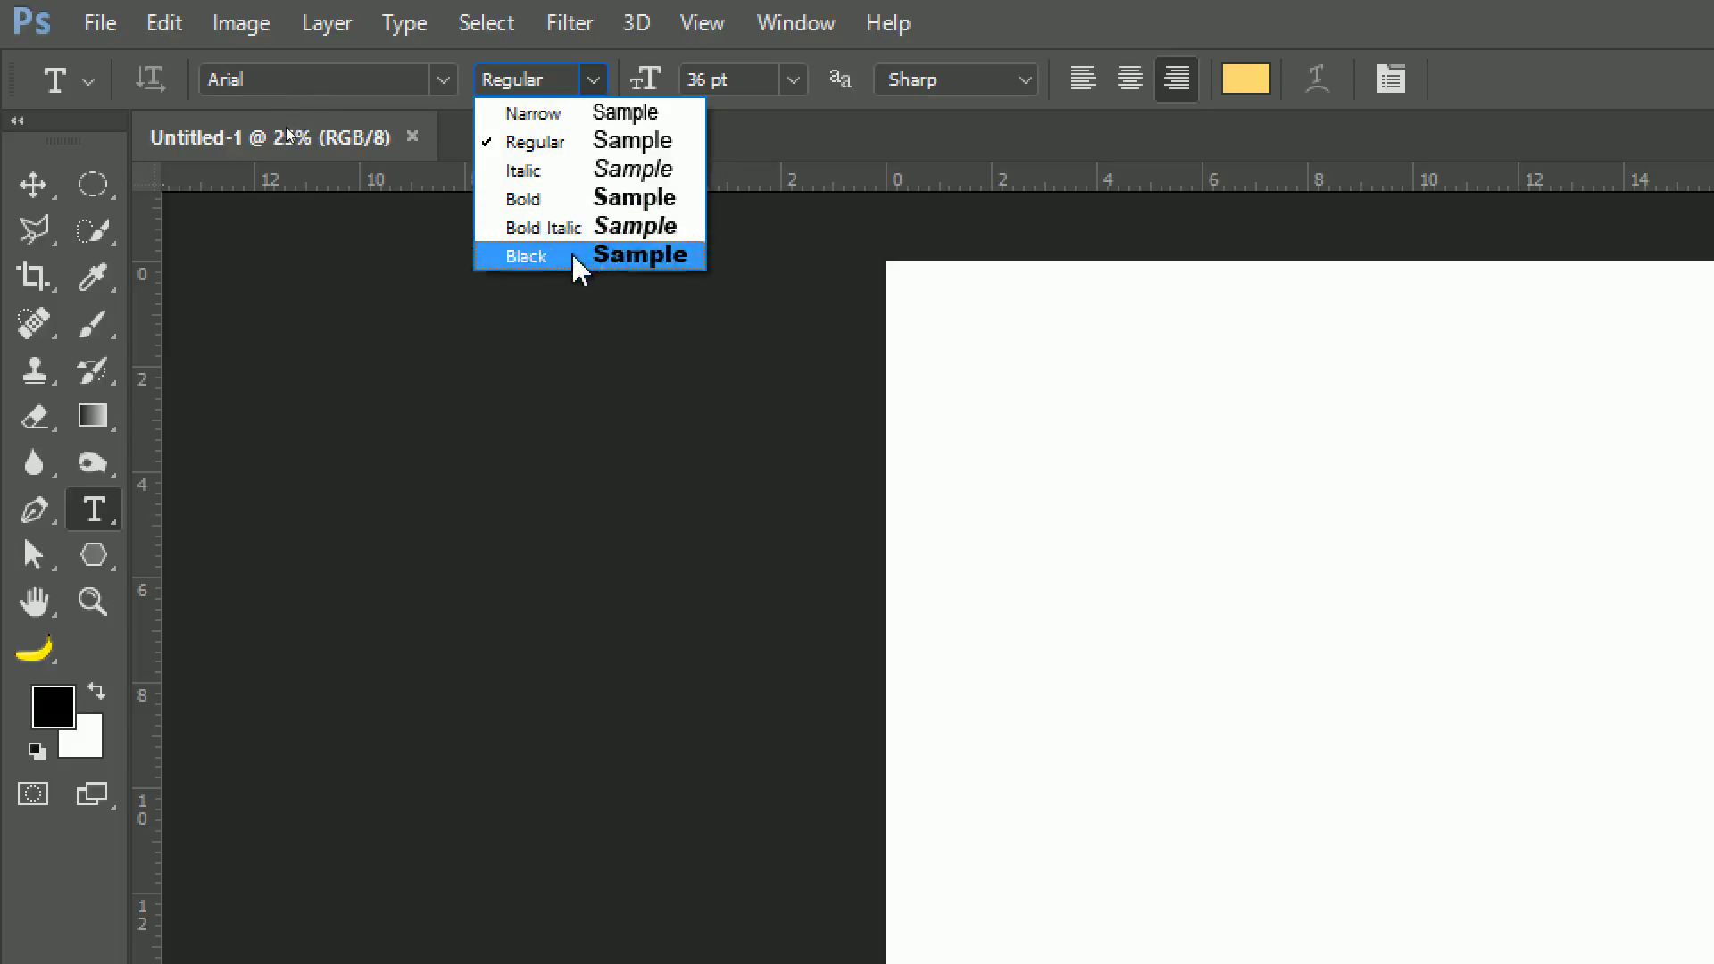
Keep the Regular font style and set the font size to 40 pt.
left_click(621, 76)
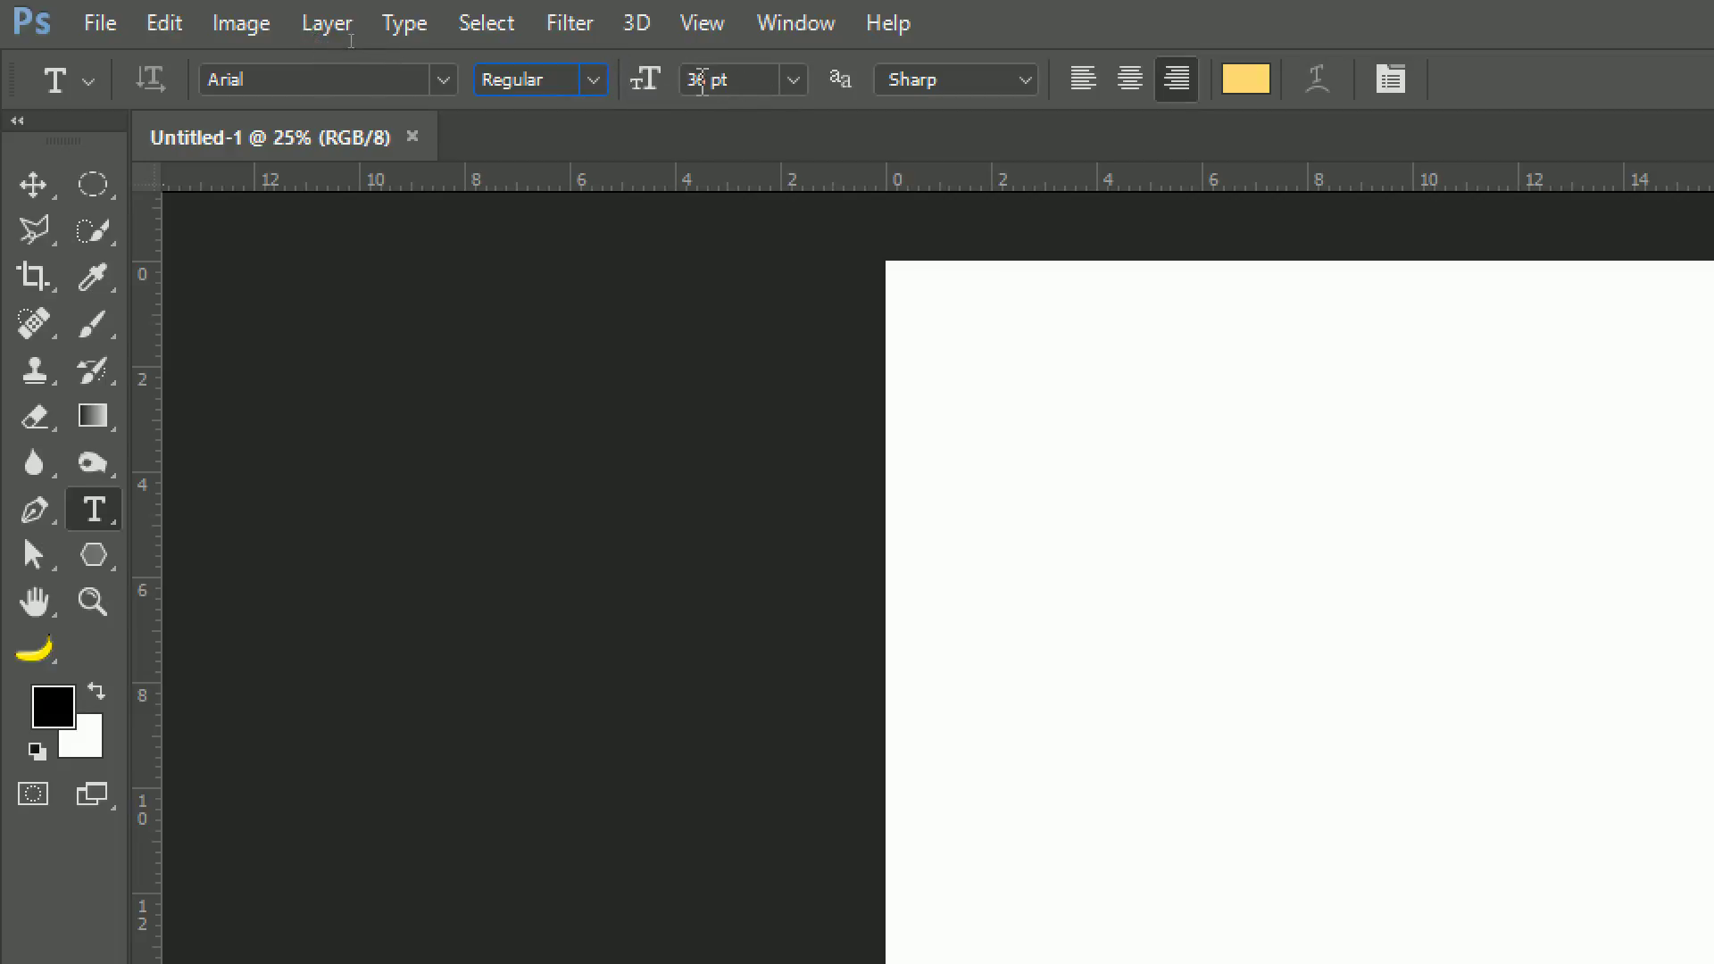
left_click(793, 85)
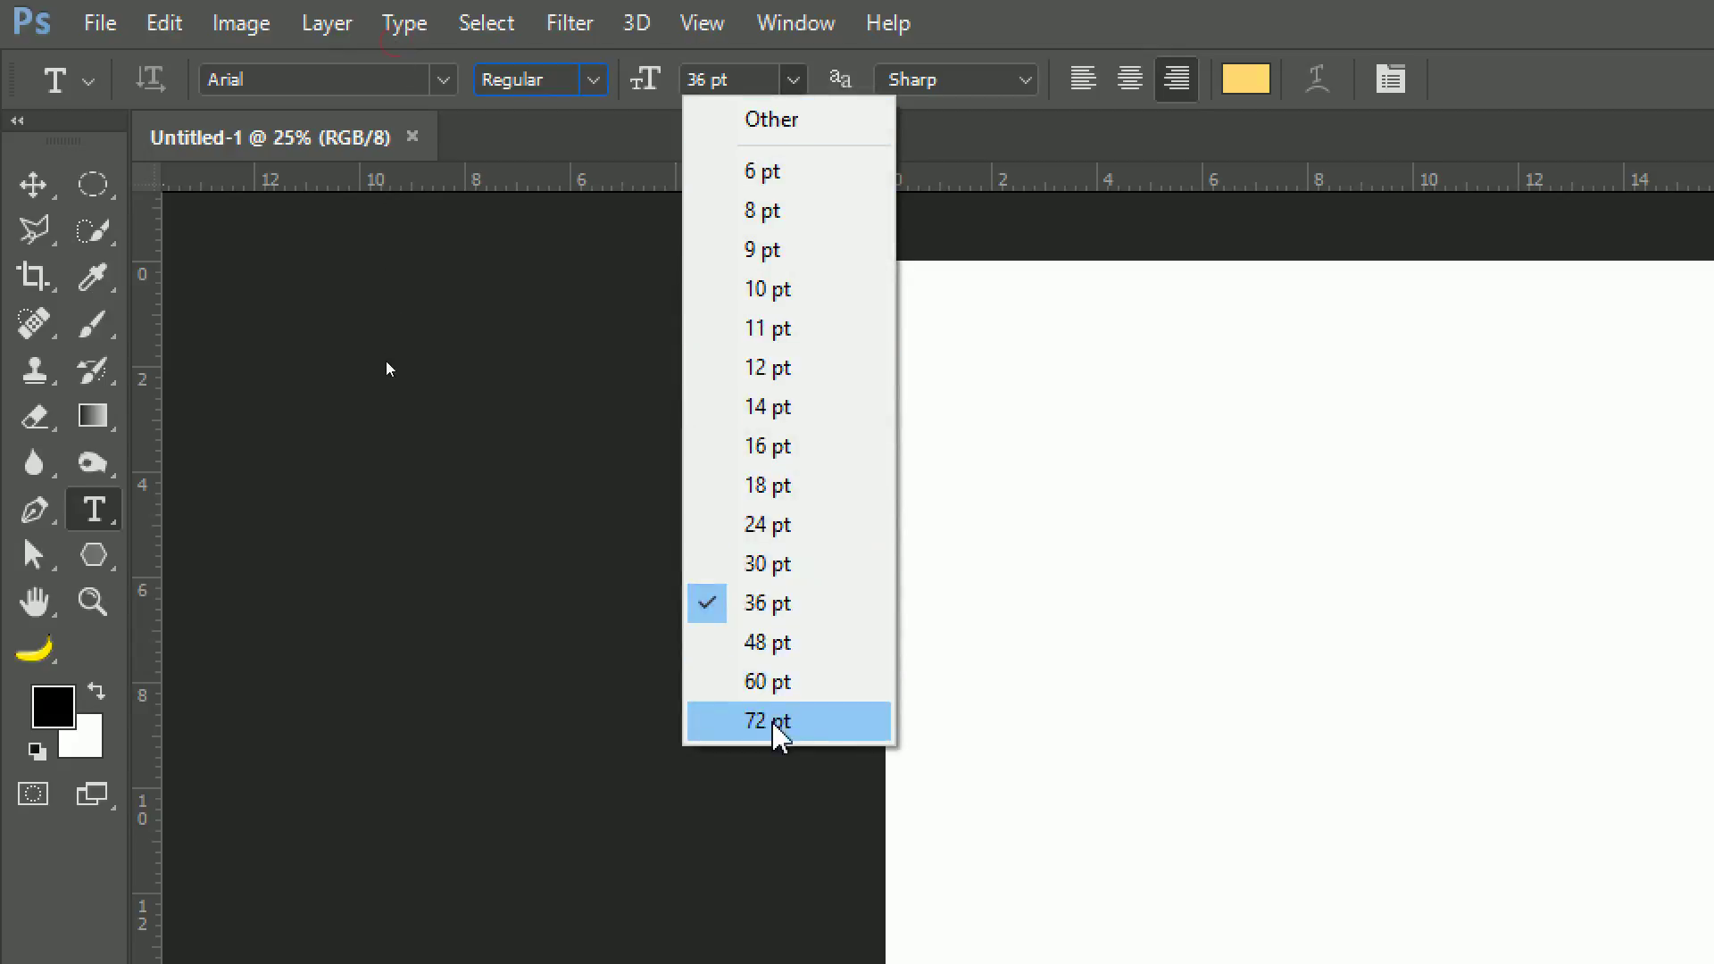
left_click(785, 64)
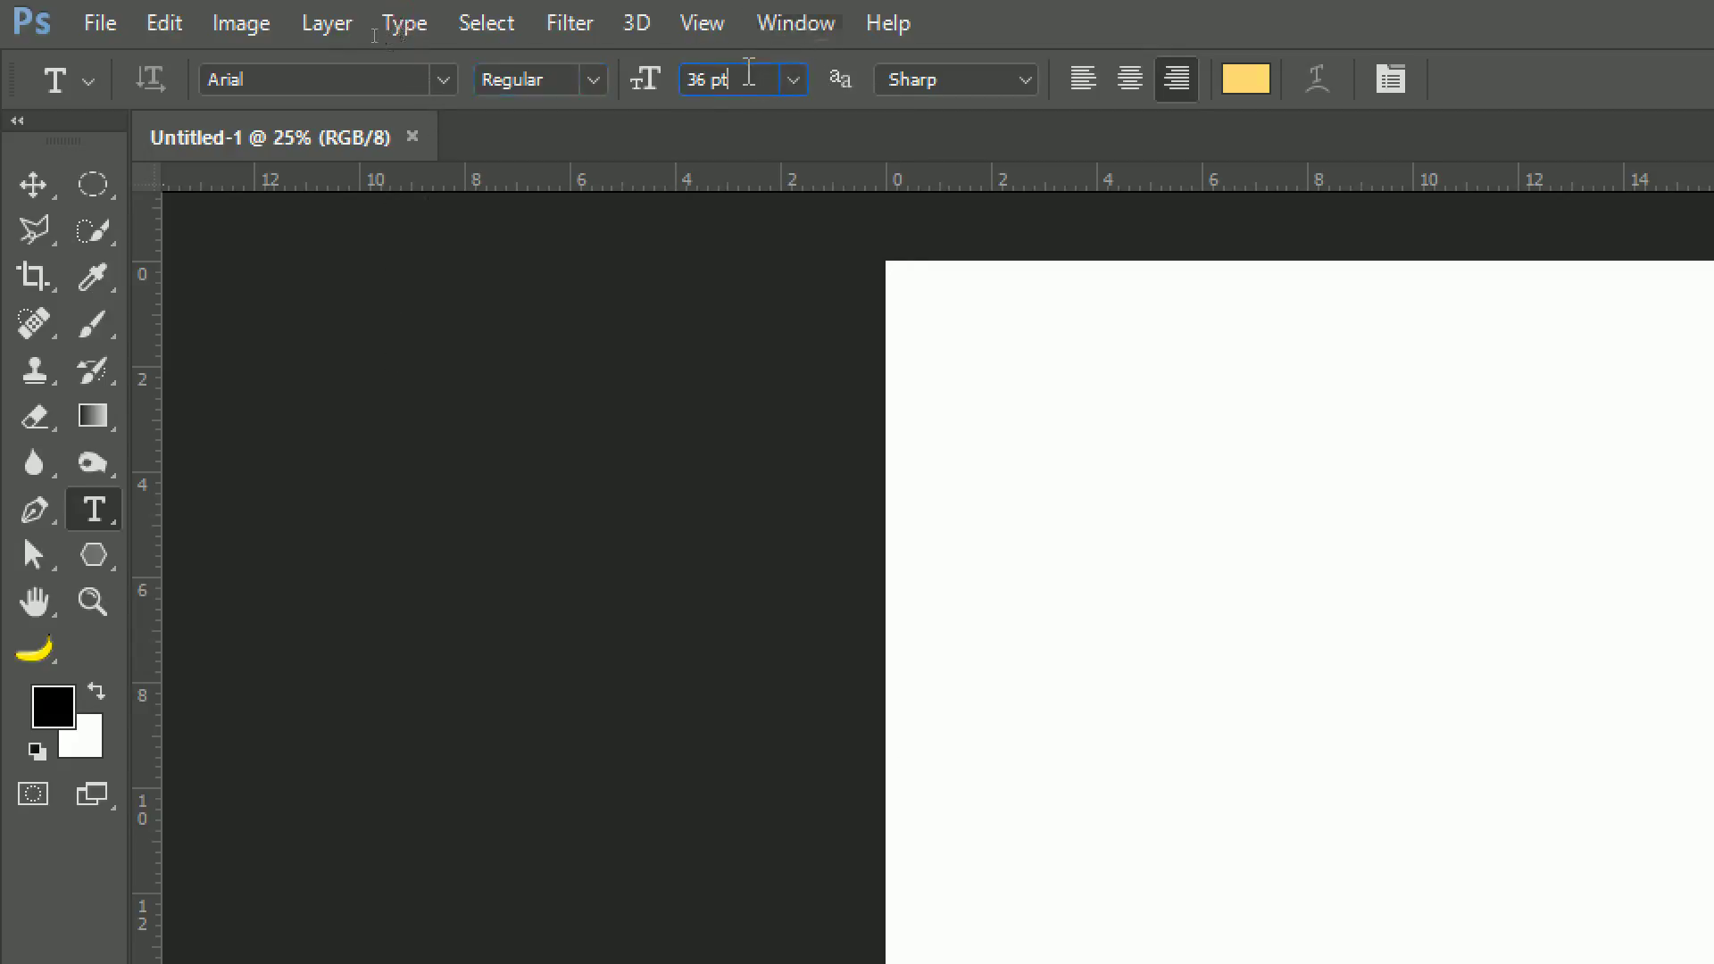
type("40")
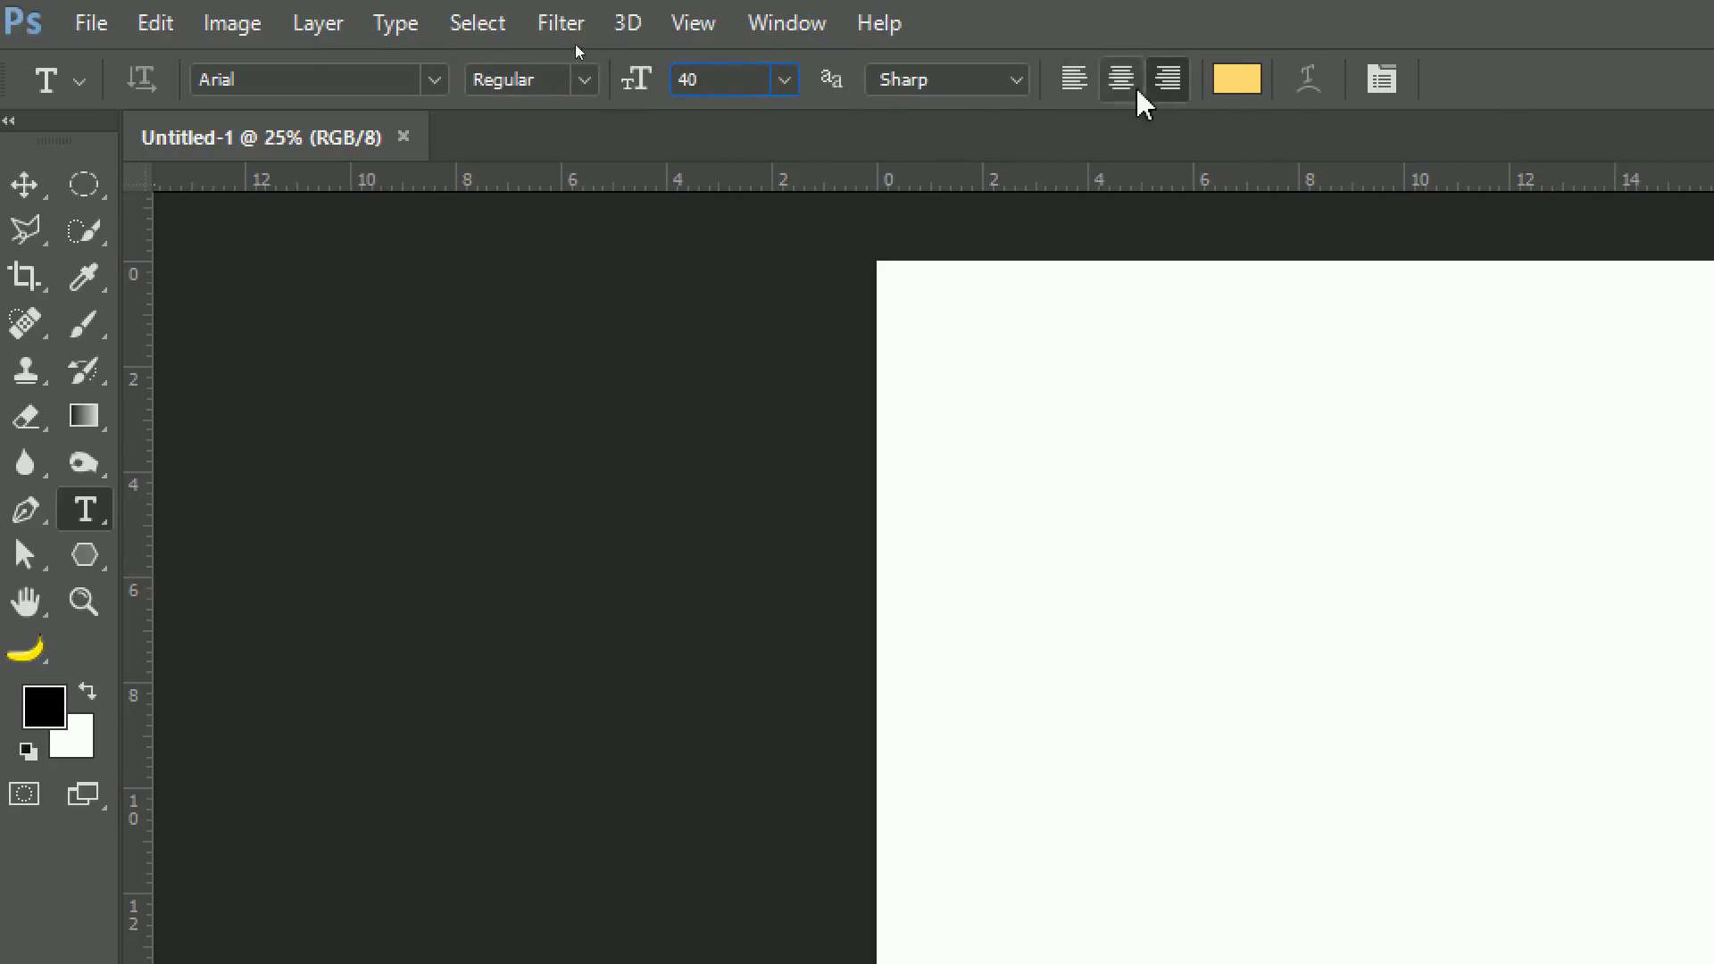
Set the text colour to coral red (fe6468).
left_click(1235, 85)
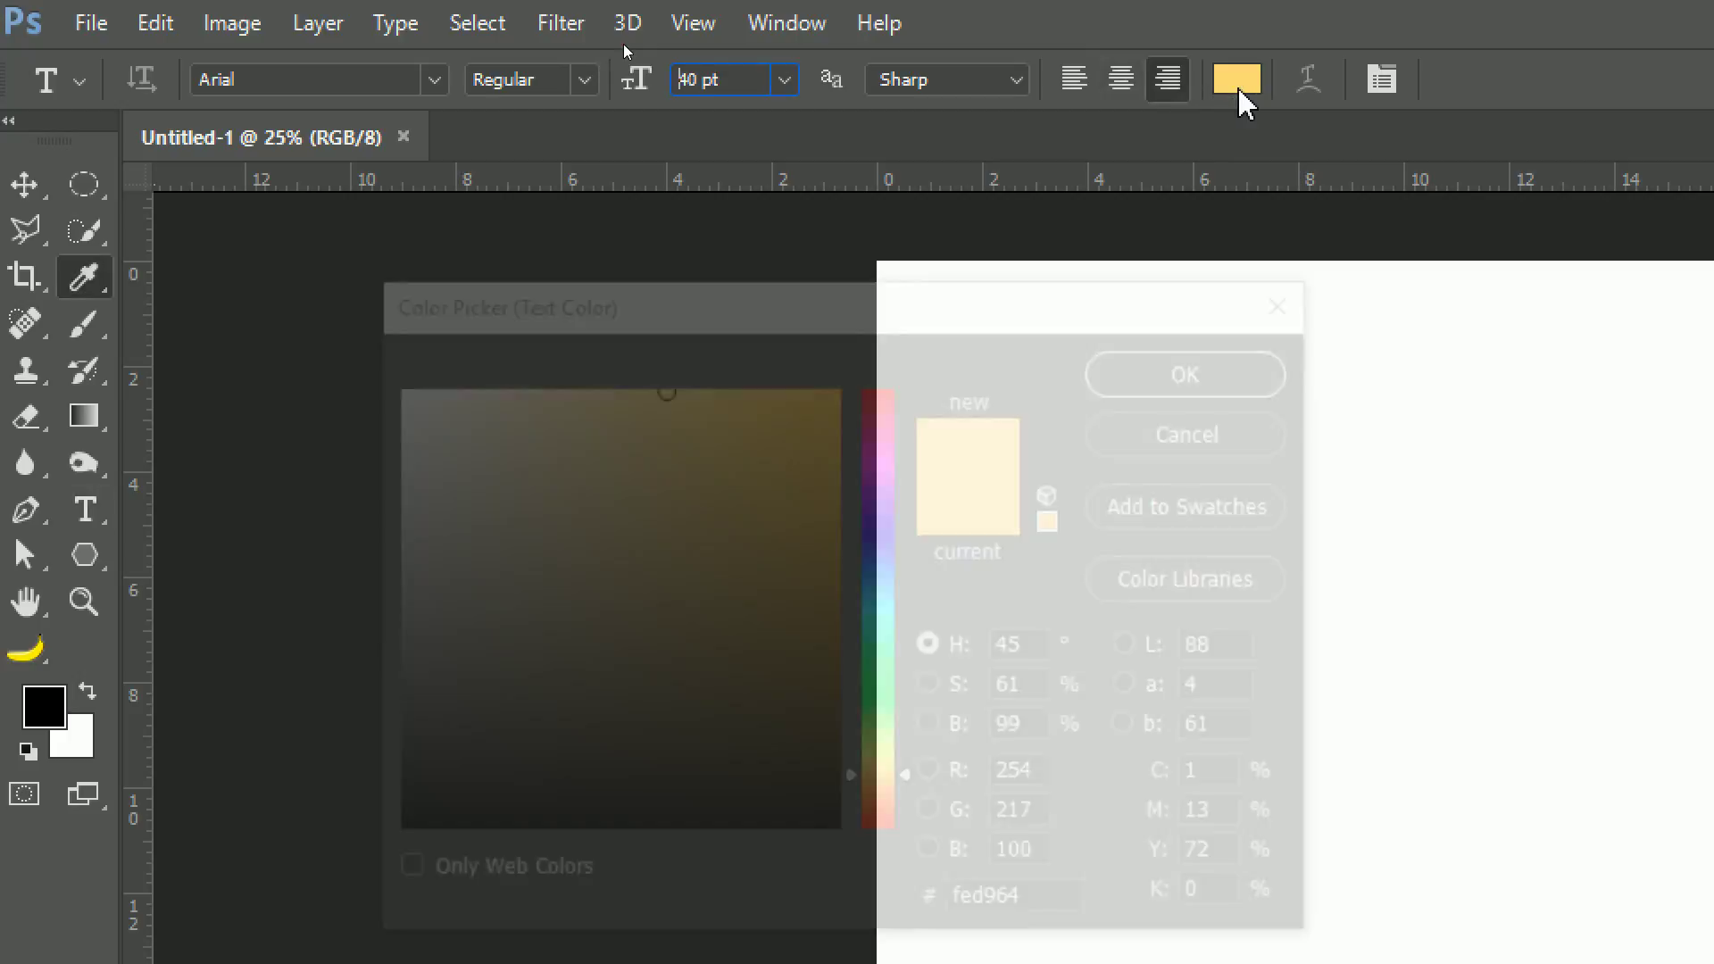
left_click_drag(885, 395, 880, 385)
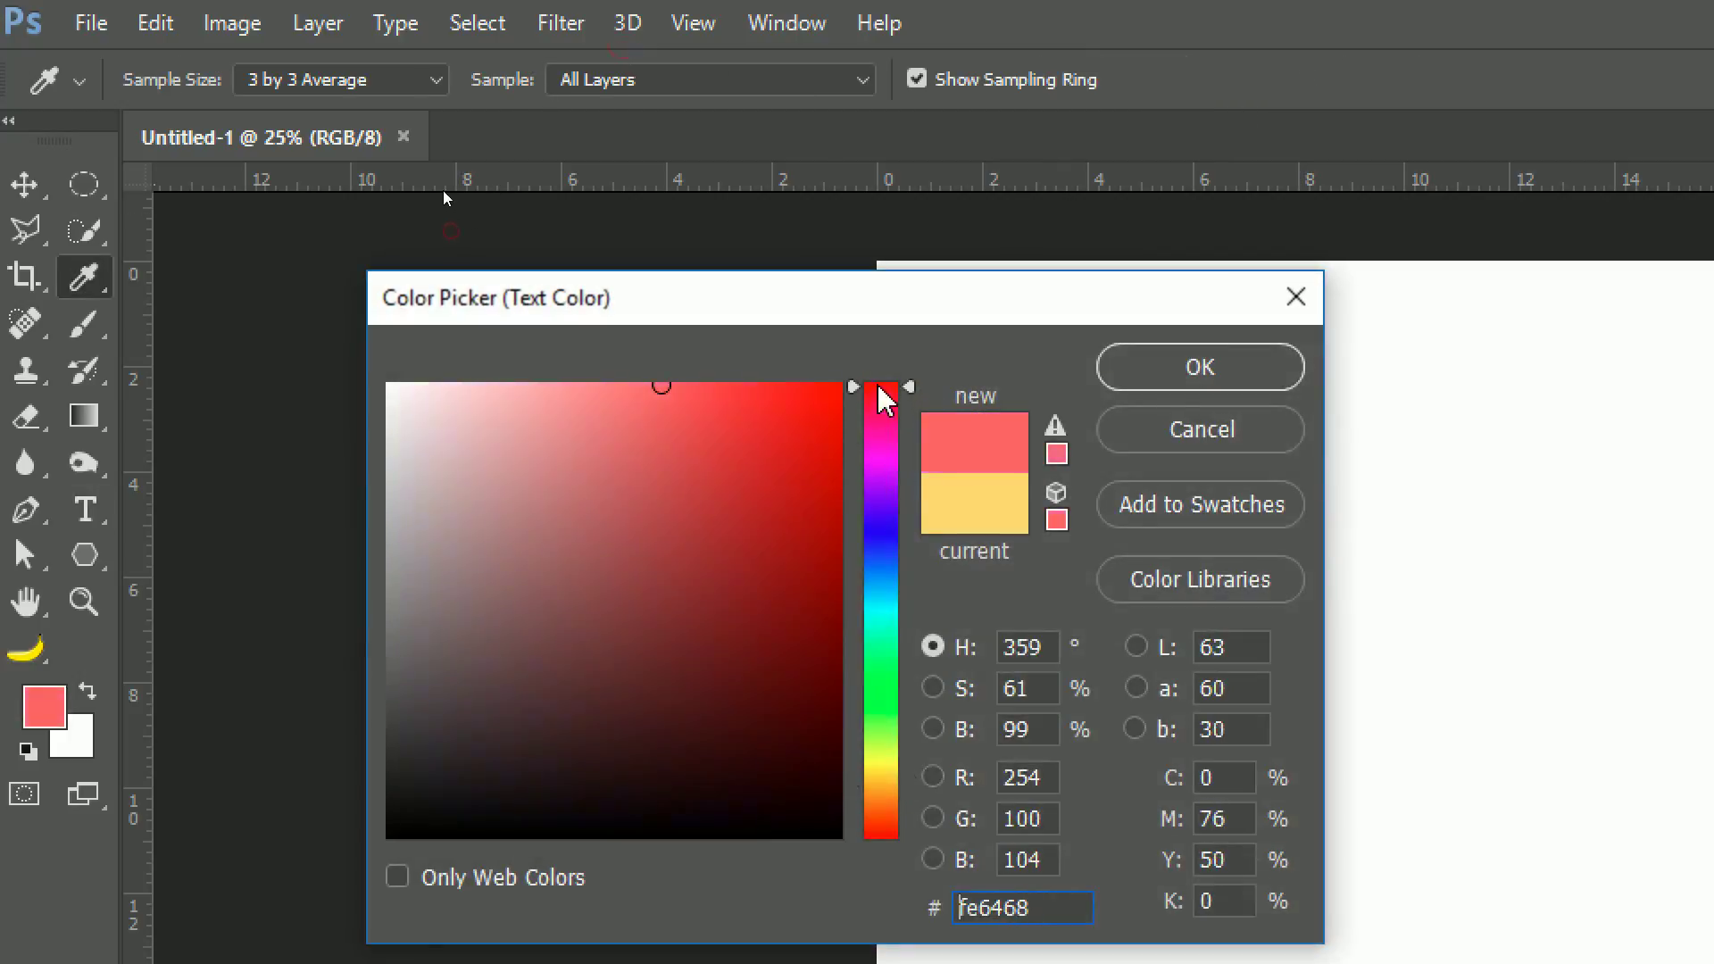
left_click(1196, 370)
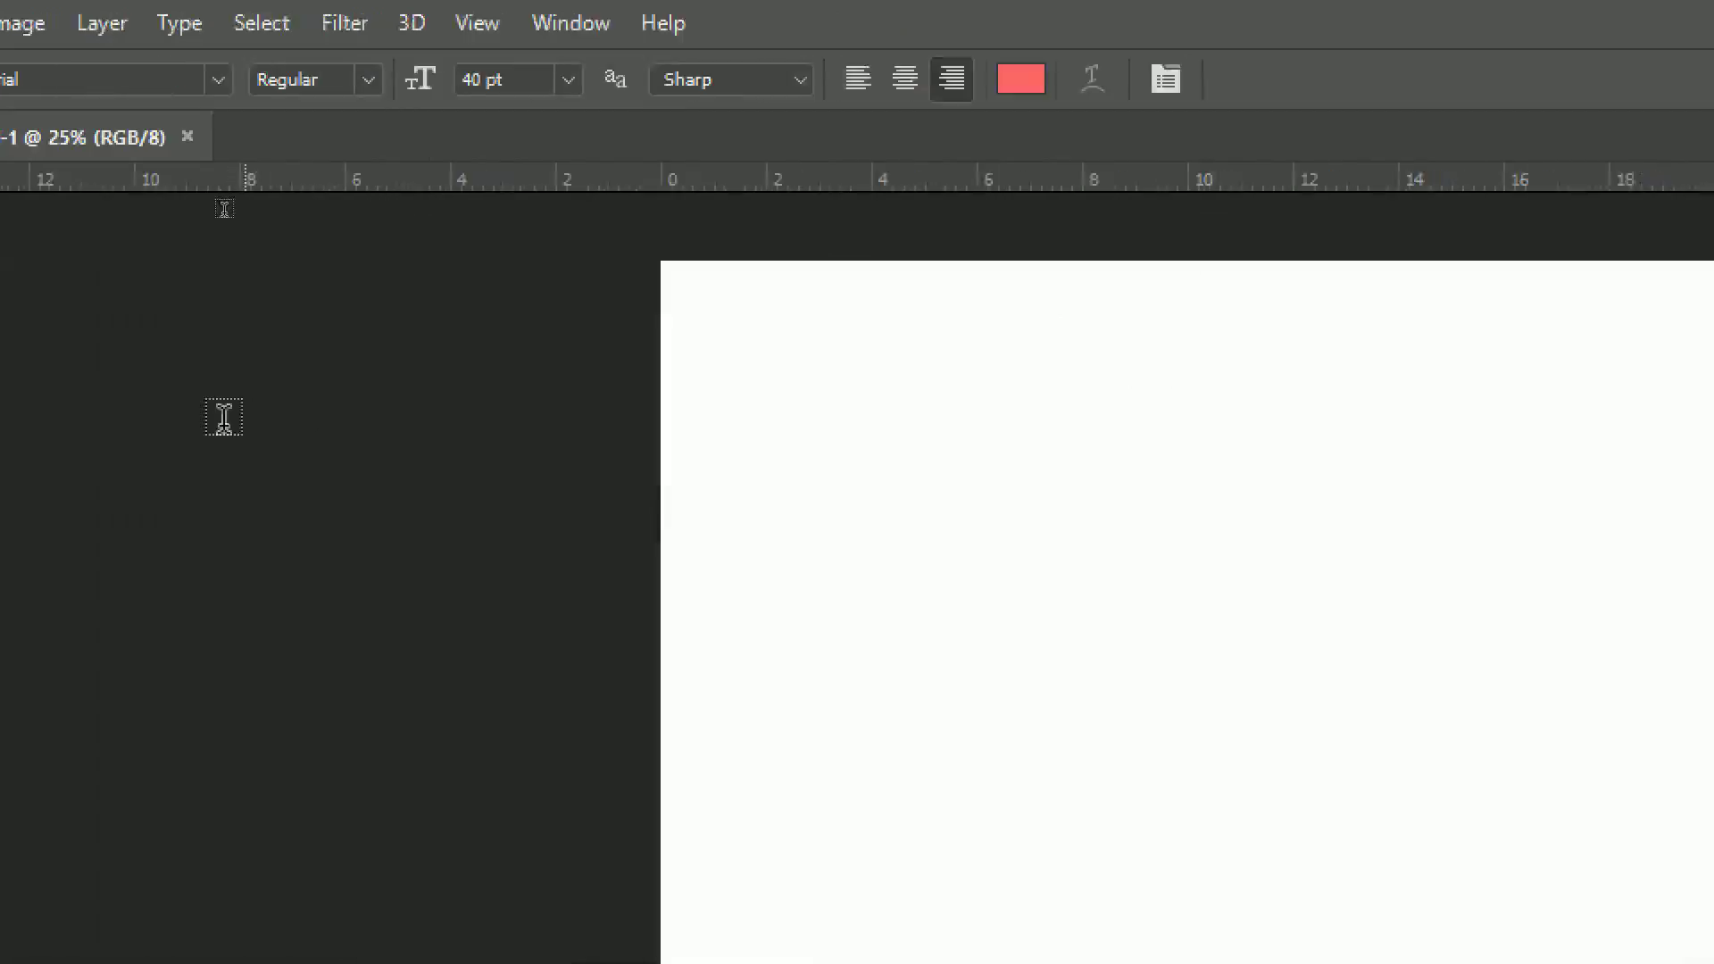
Type 'Photoshop' near the page's top-left and commit the text layer.
left_click(745, 373)
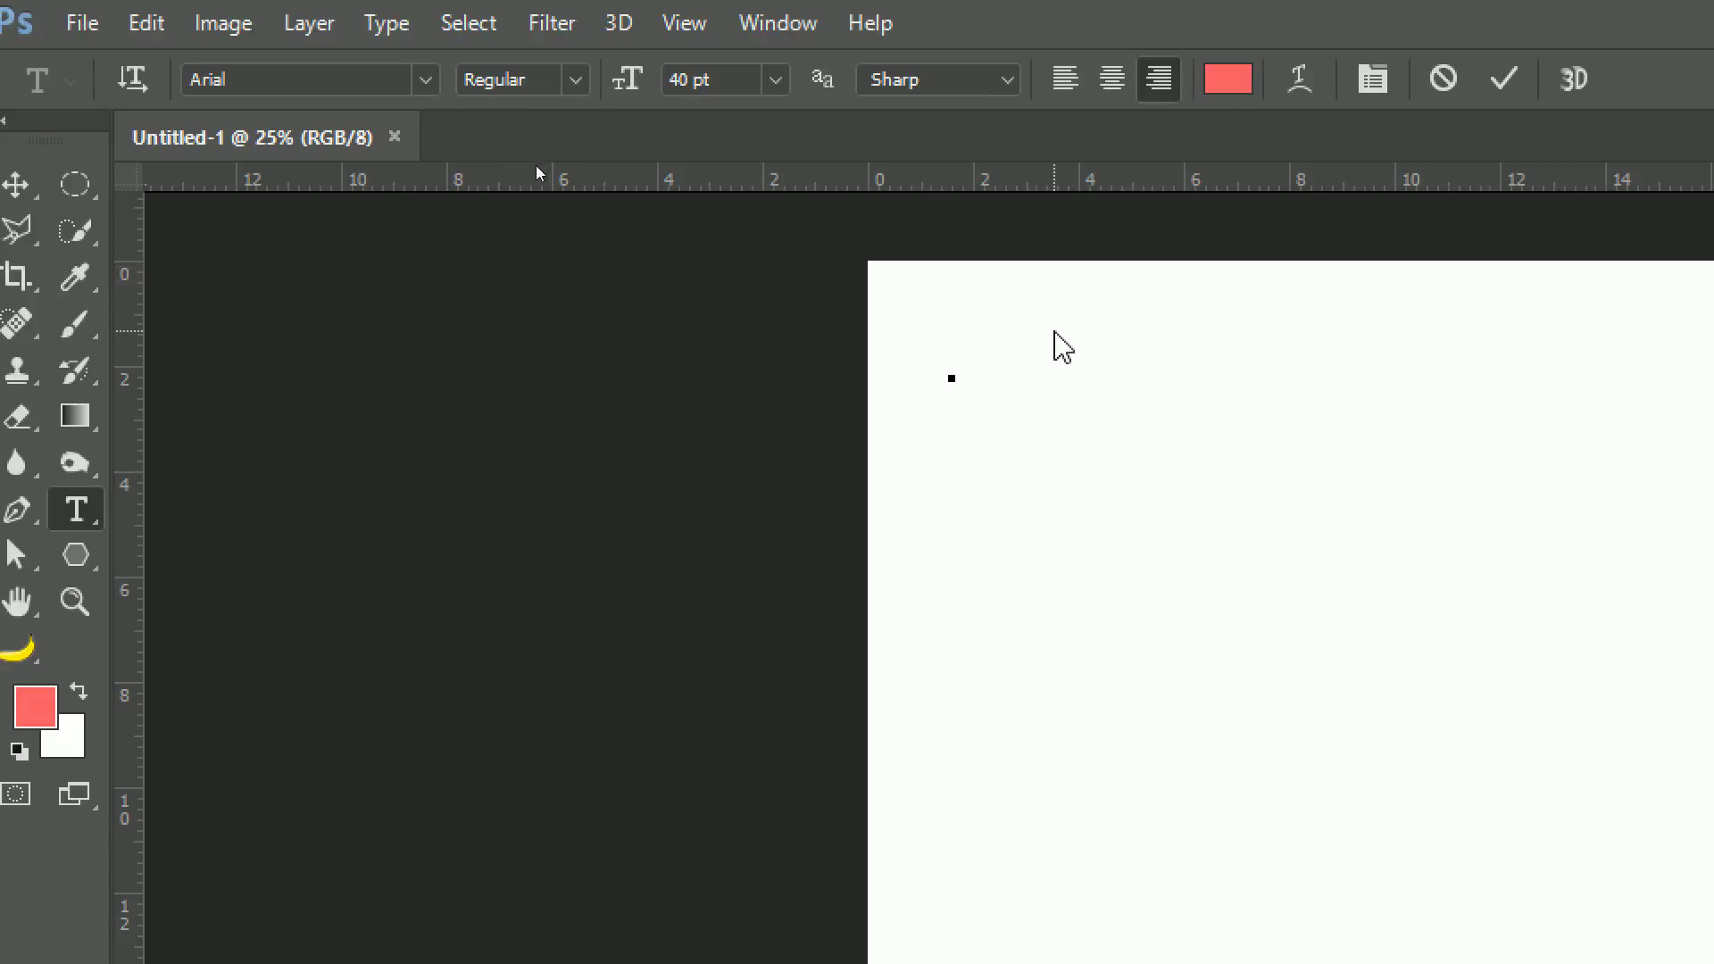
type("Phot")
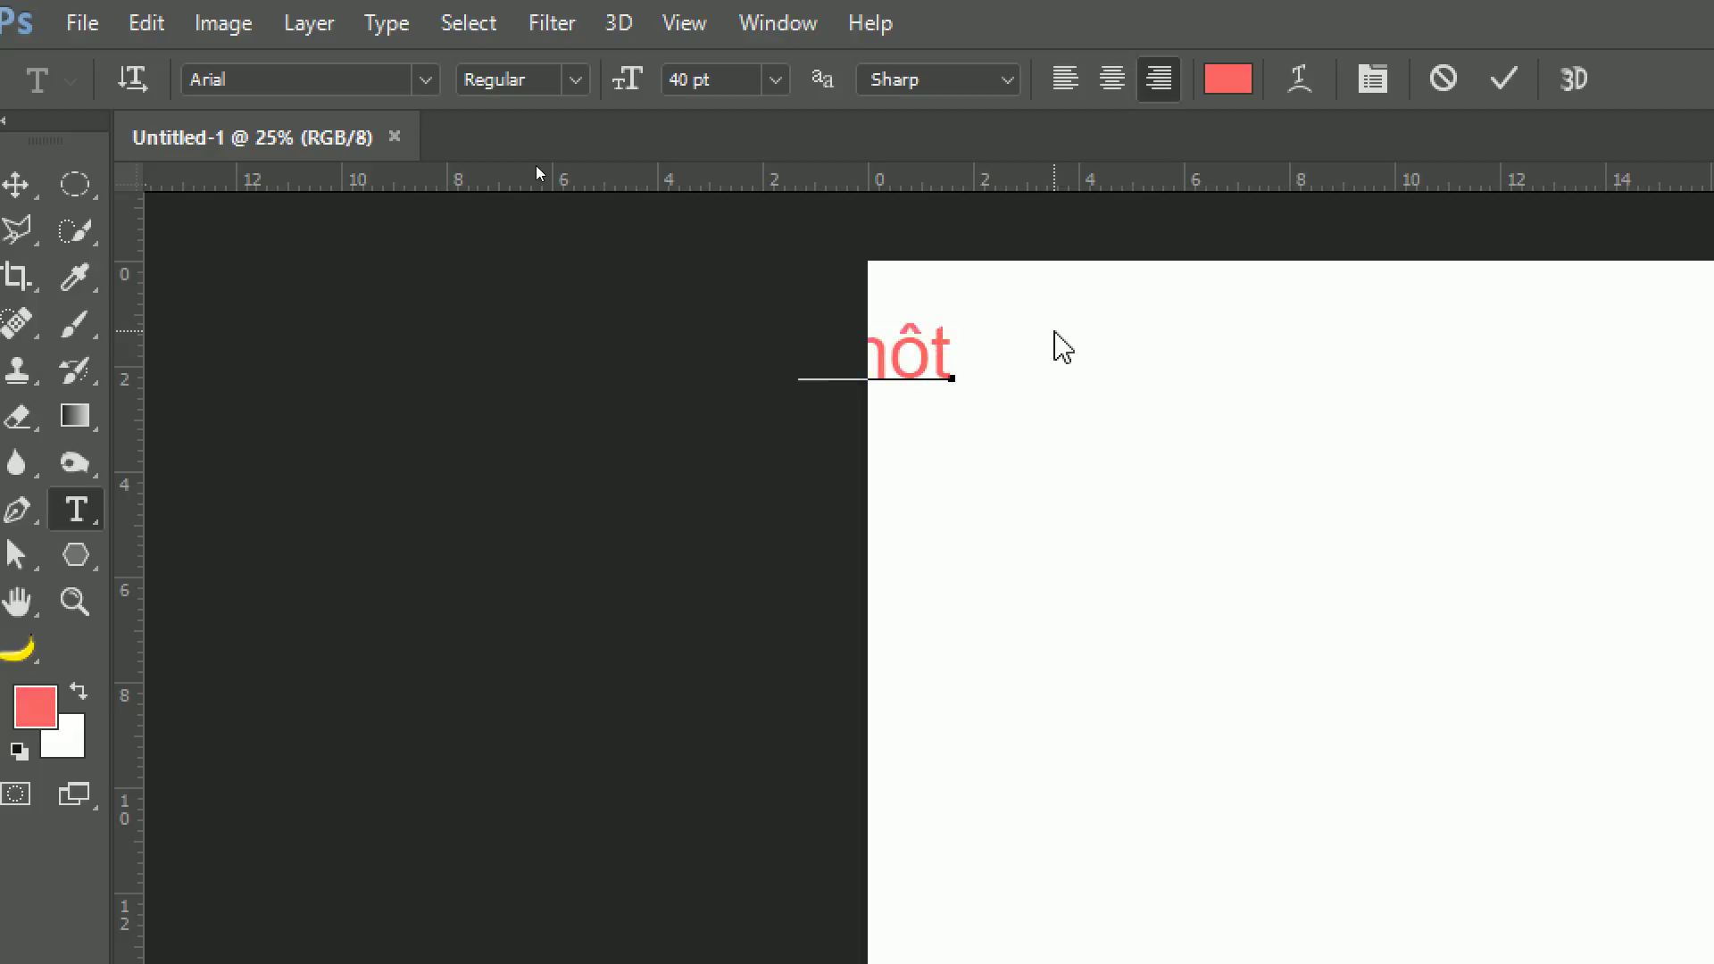
type("o")
type("shop")
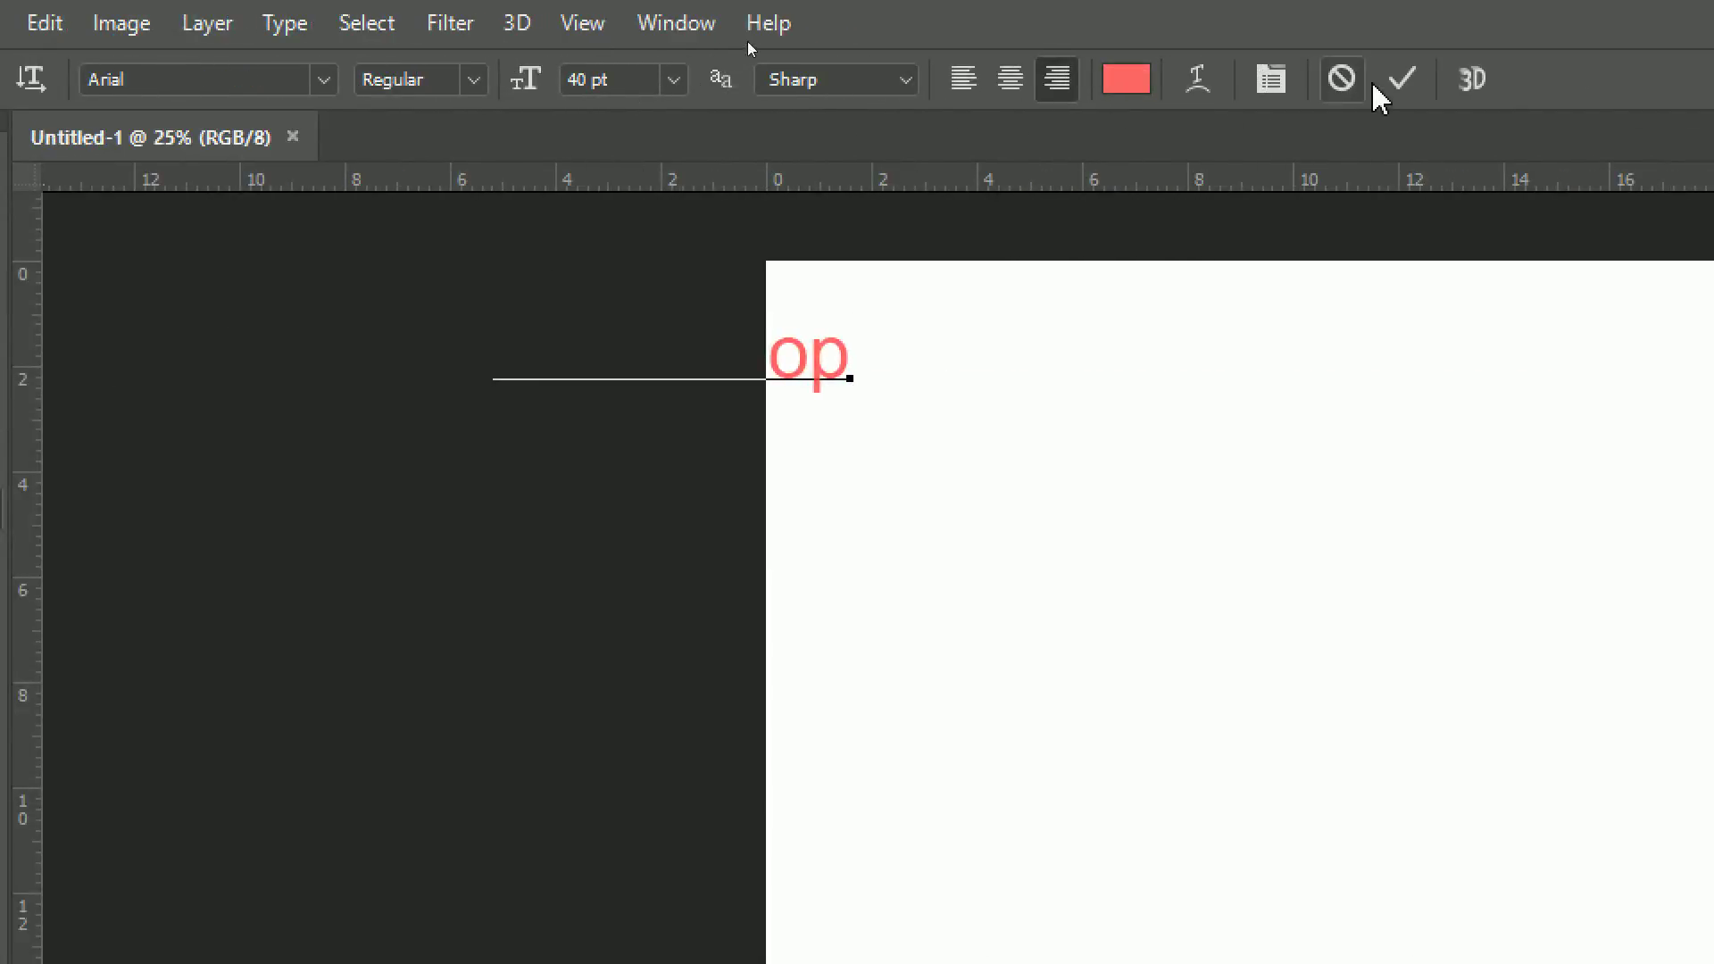
left_click(1402, 80)
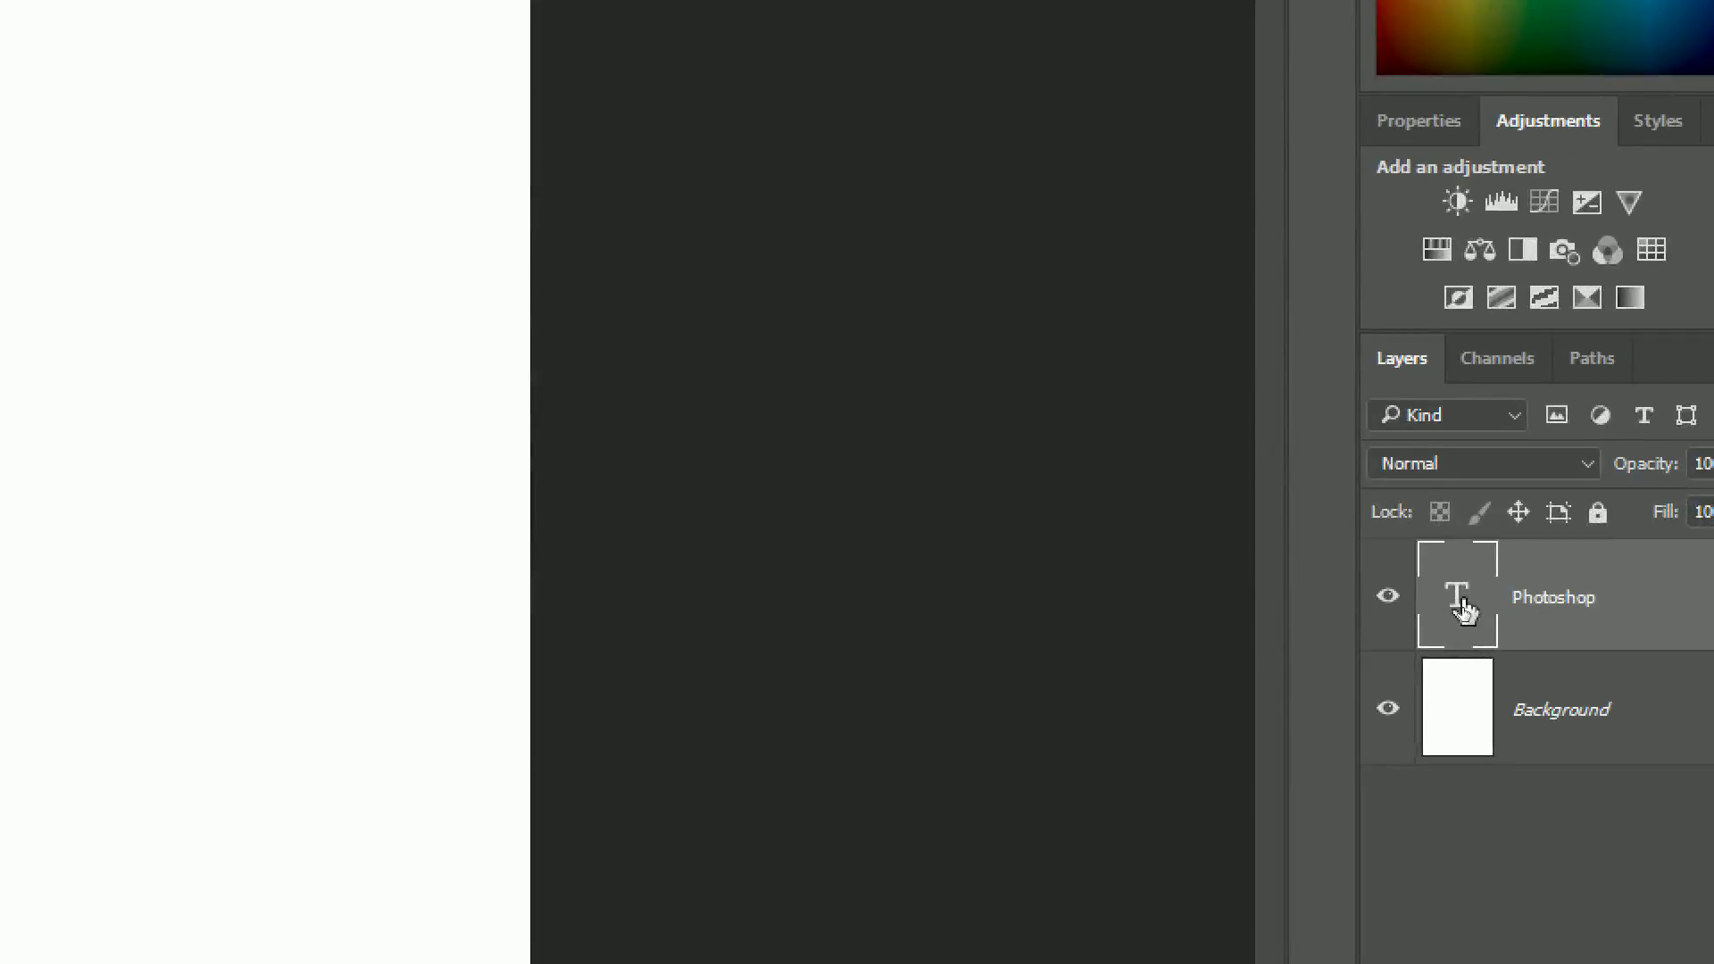
Drag the Photoshop text layer with the Move tool to near the top centre of the page.
double_click(1464, 611)
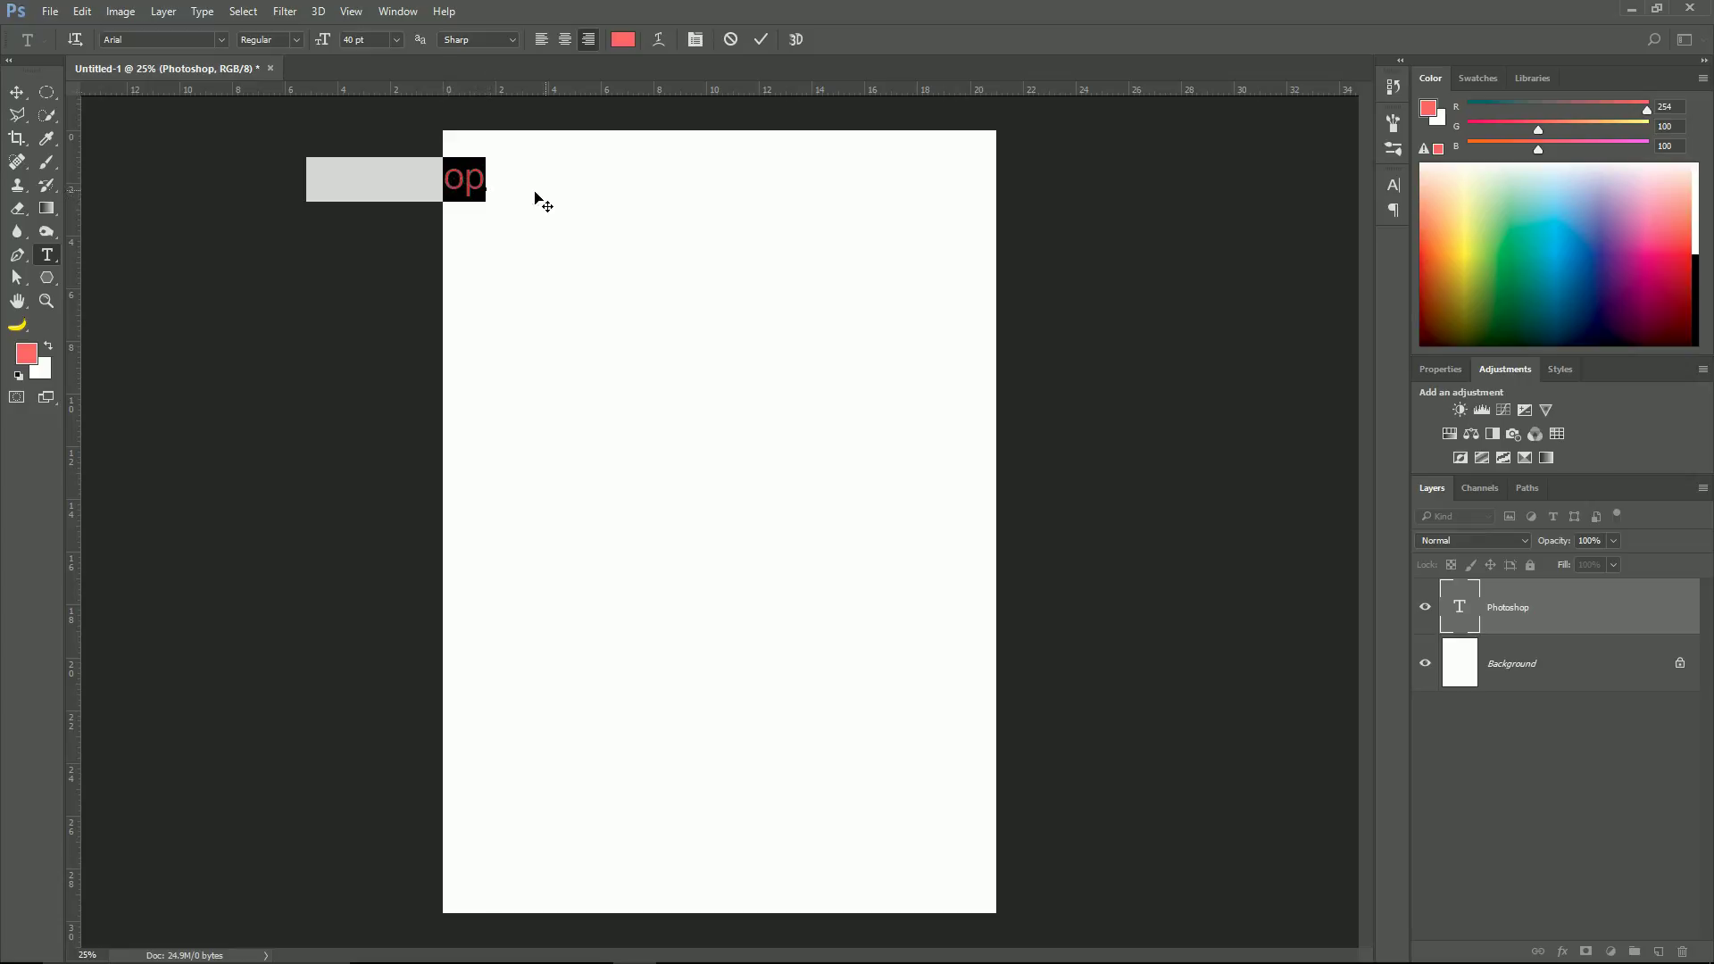
left_click(16, 93)
left_click(80, 104)
mouse_move(406, 187)
left_mouse_down()
mouse_move(642, 260)
mouse_move(693, 371)
mouse_move(698, 248)
left_mouse_up()
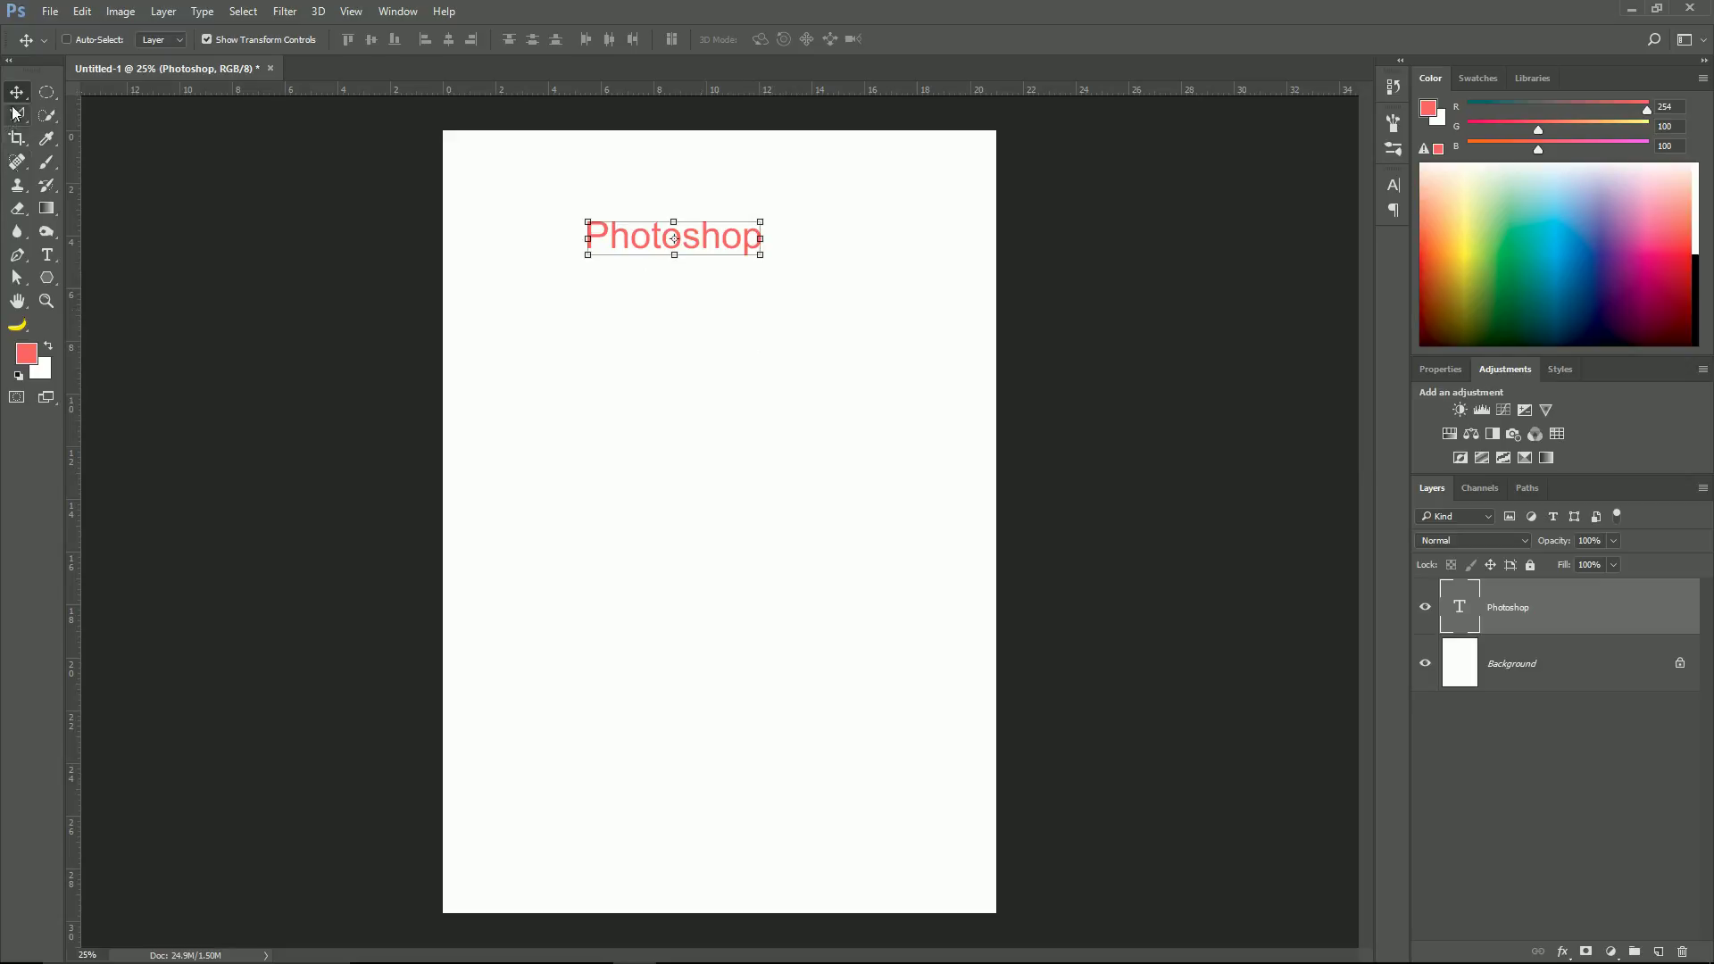
mouse_move(710, 255)
left_mouse_down()
mouse_move(741, 214)
mouse_move(891, 382)
mouse_move(773, 428)
mouse_move(860, 563)
mouse_move(759, 383)
mouse_move(734, 254)
left_mouse_up()
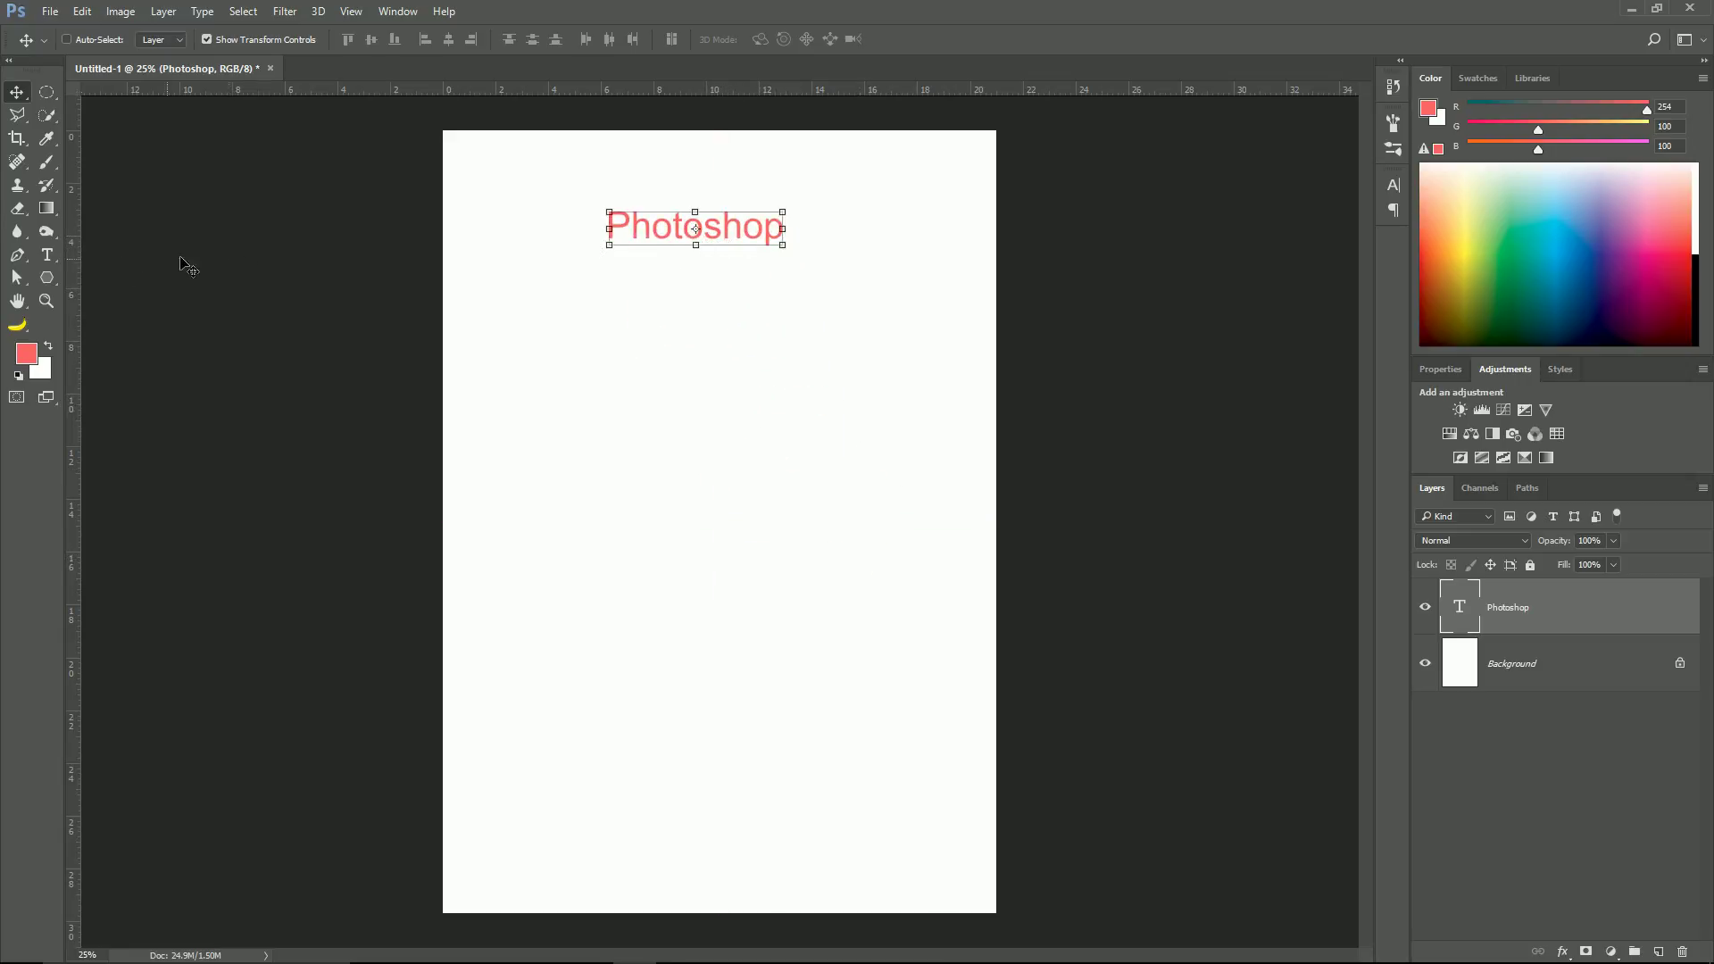
left_click(48, 257)
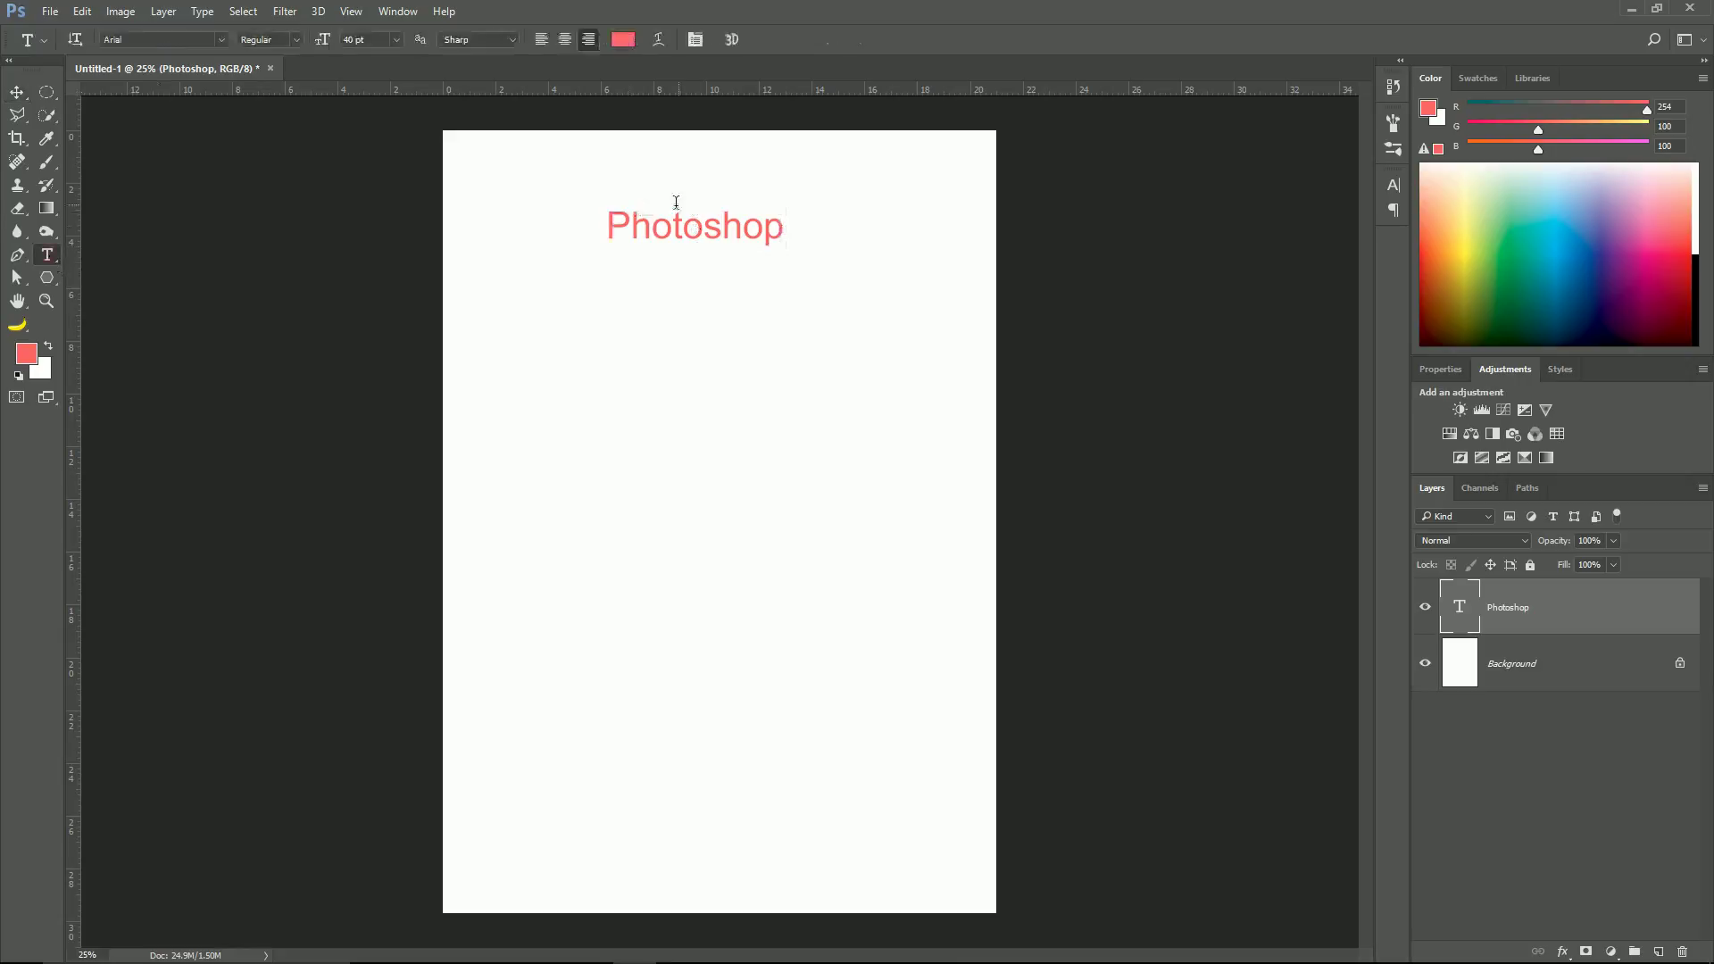
Append ' CC 2017' after 'Photoshop' and add a second line 'Giáo trình', then commit.
left_click(696, 225)
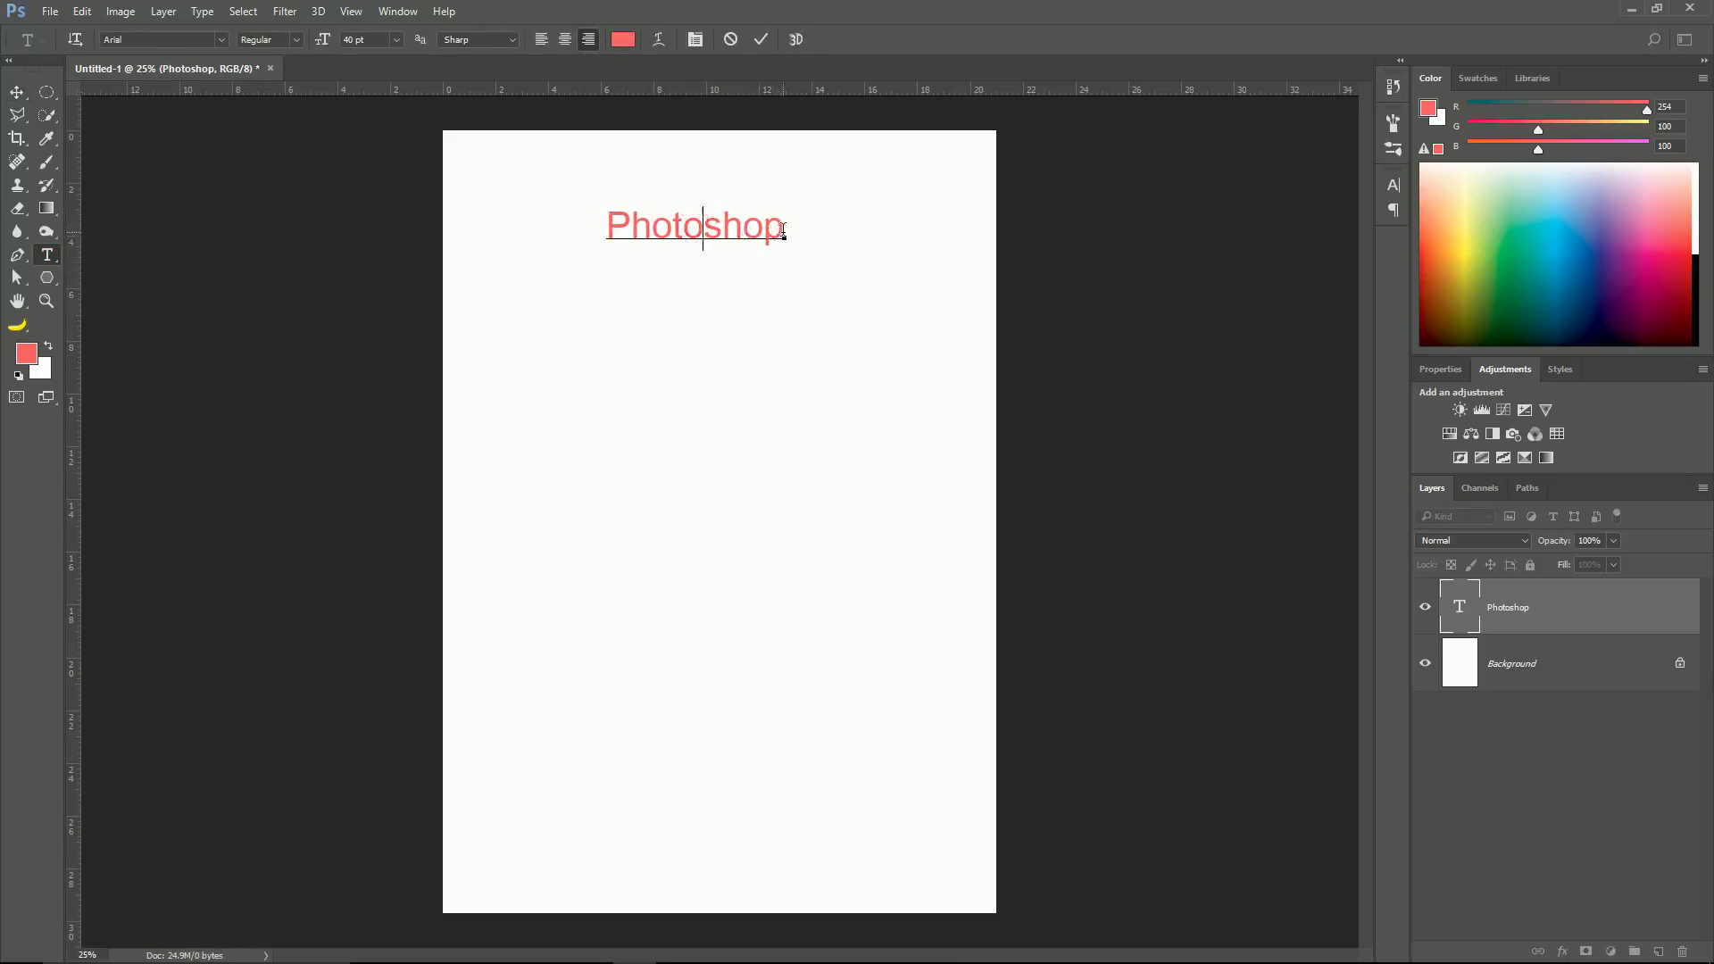
left_click(730, 39)
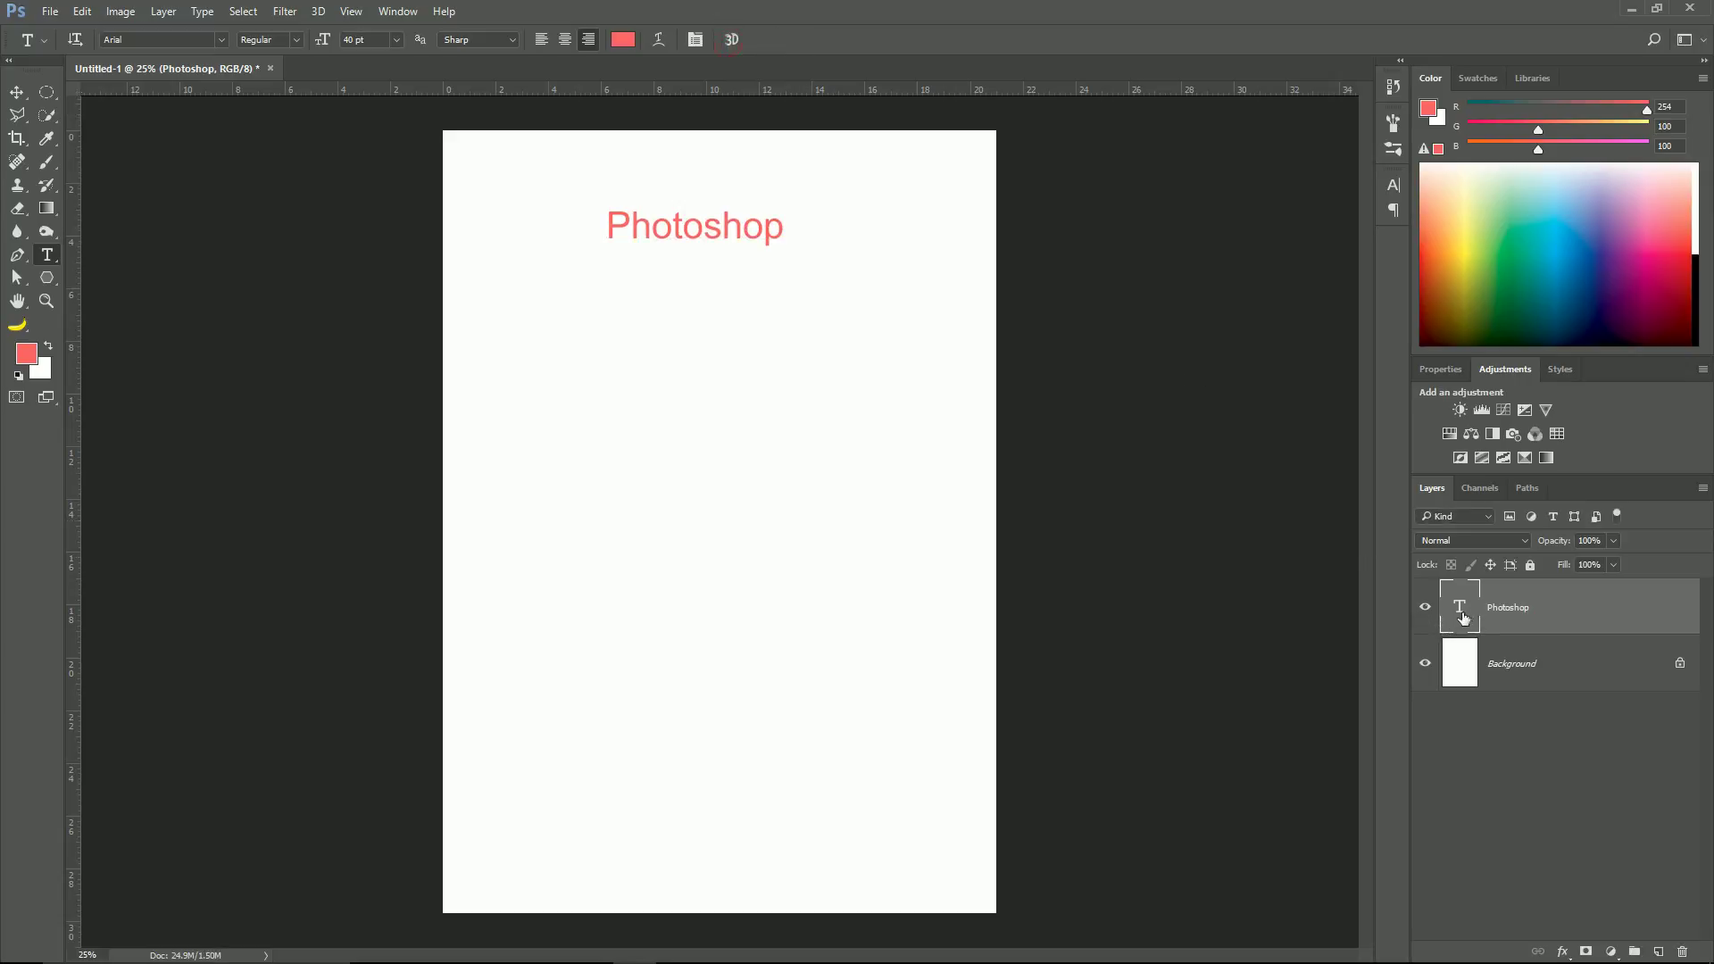
double_click(1461, 611)
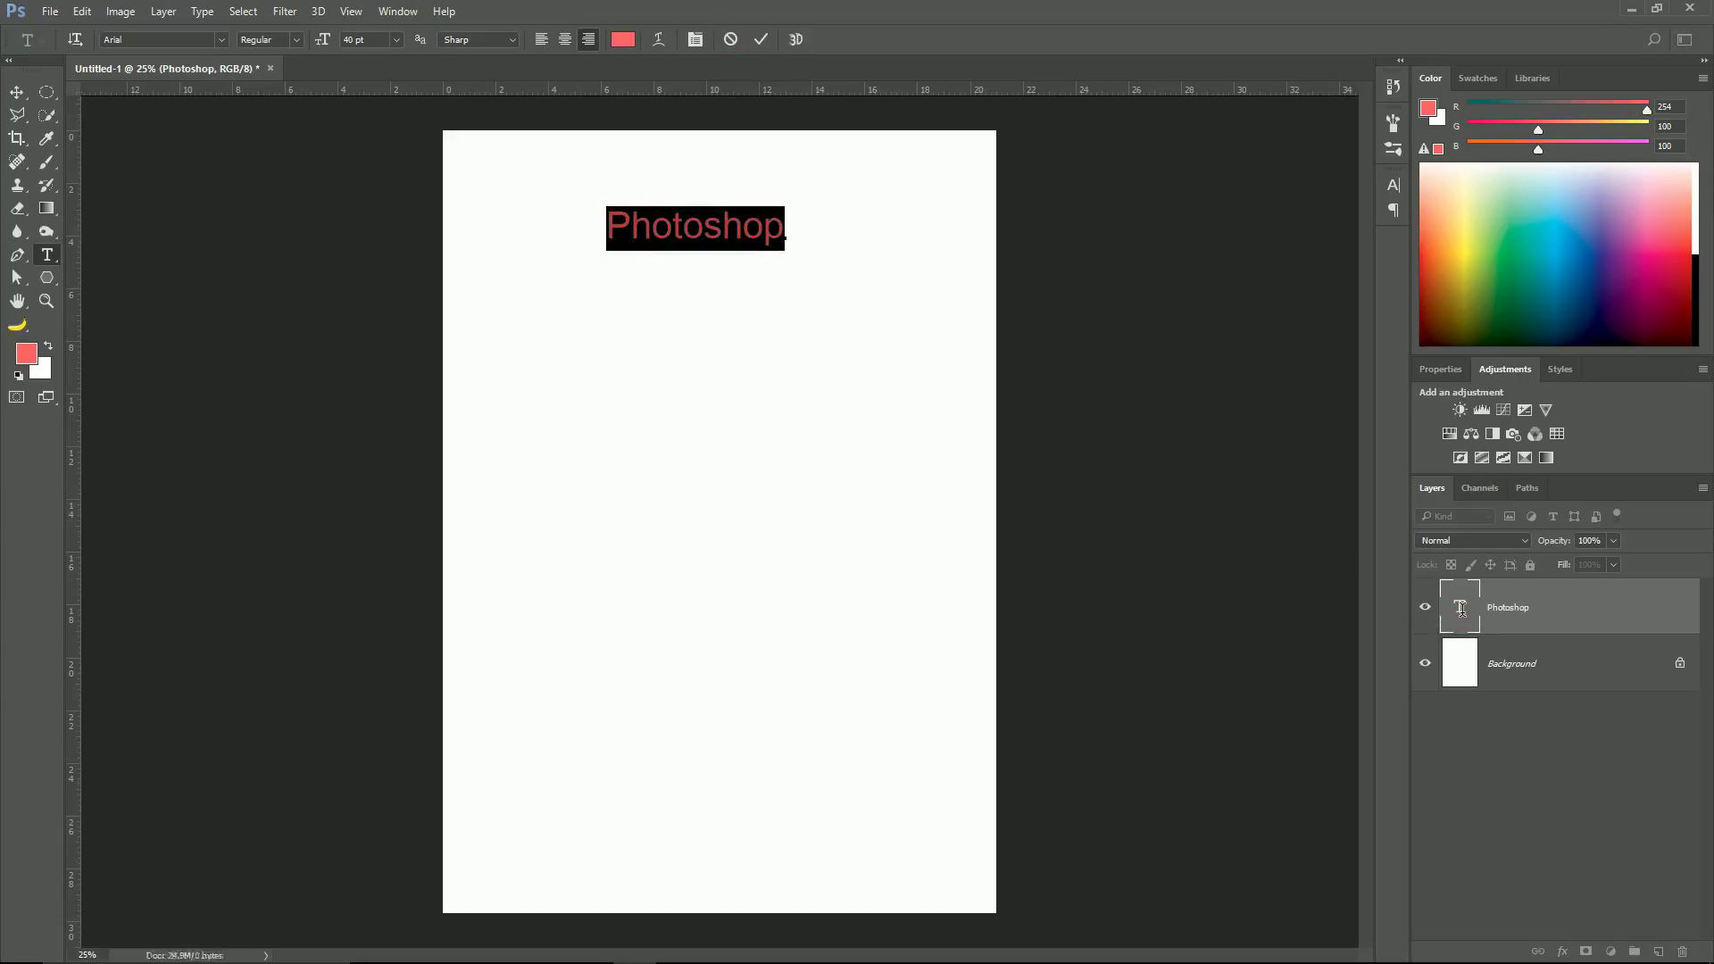
left_click(728, 235)
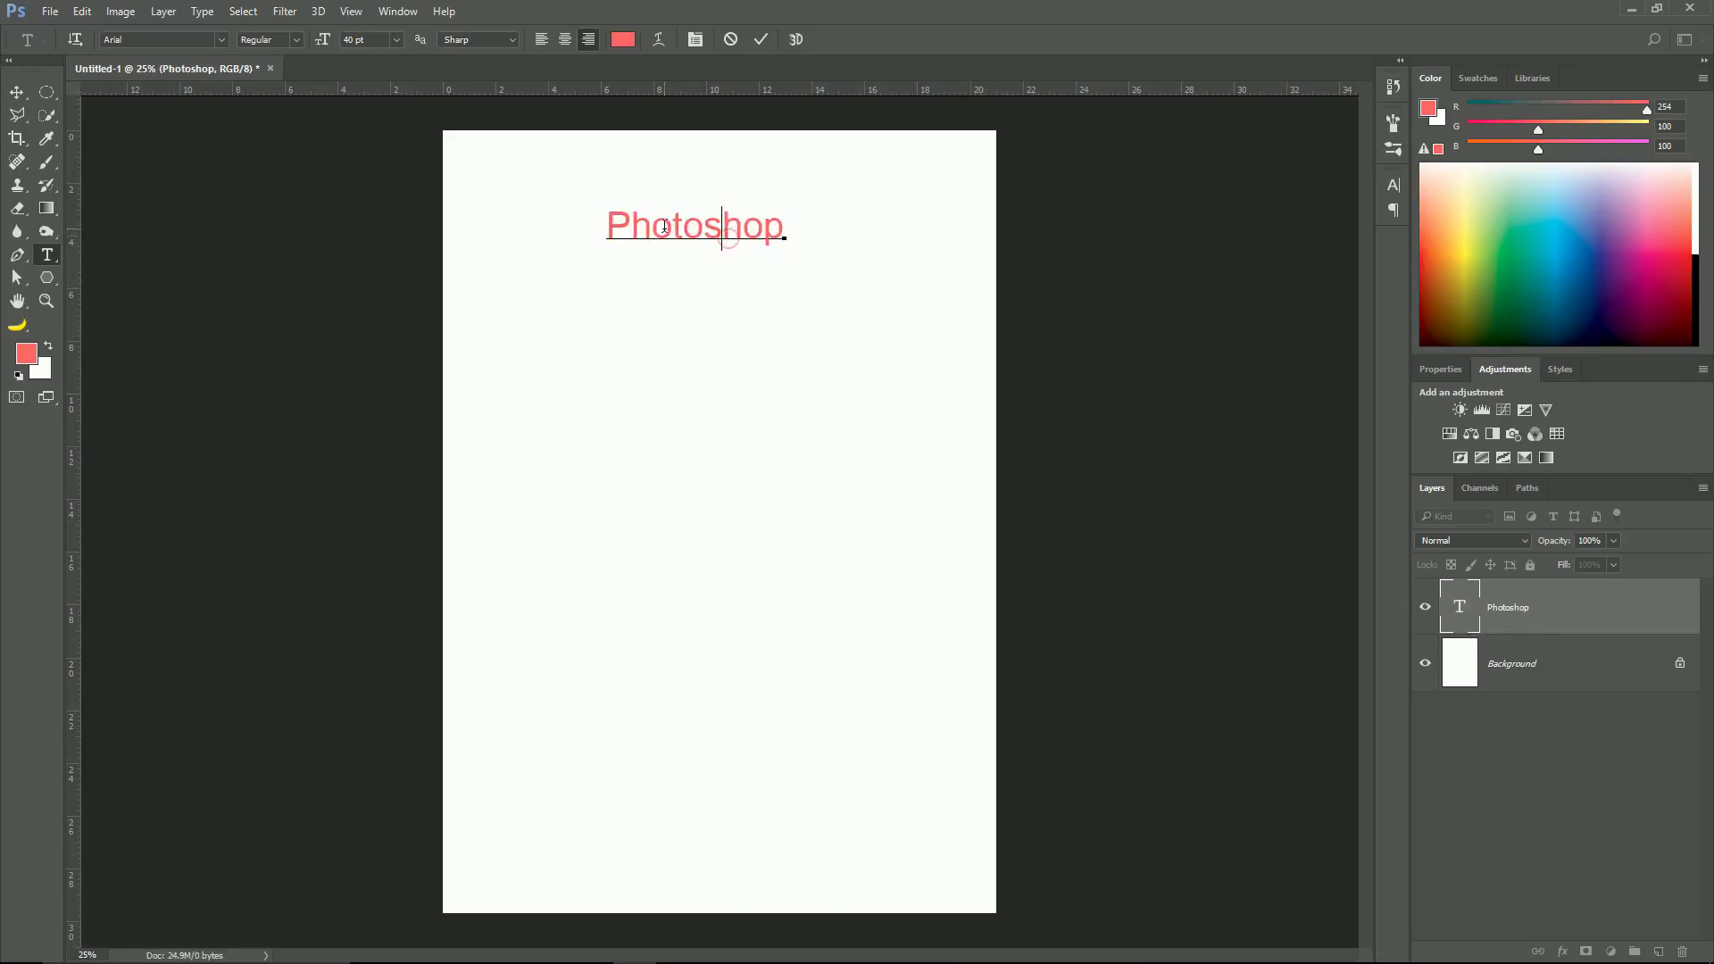
left_click(779, 235)
type("CC")
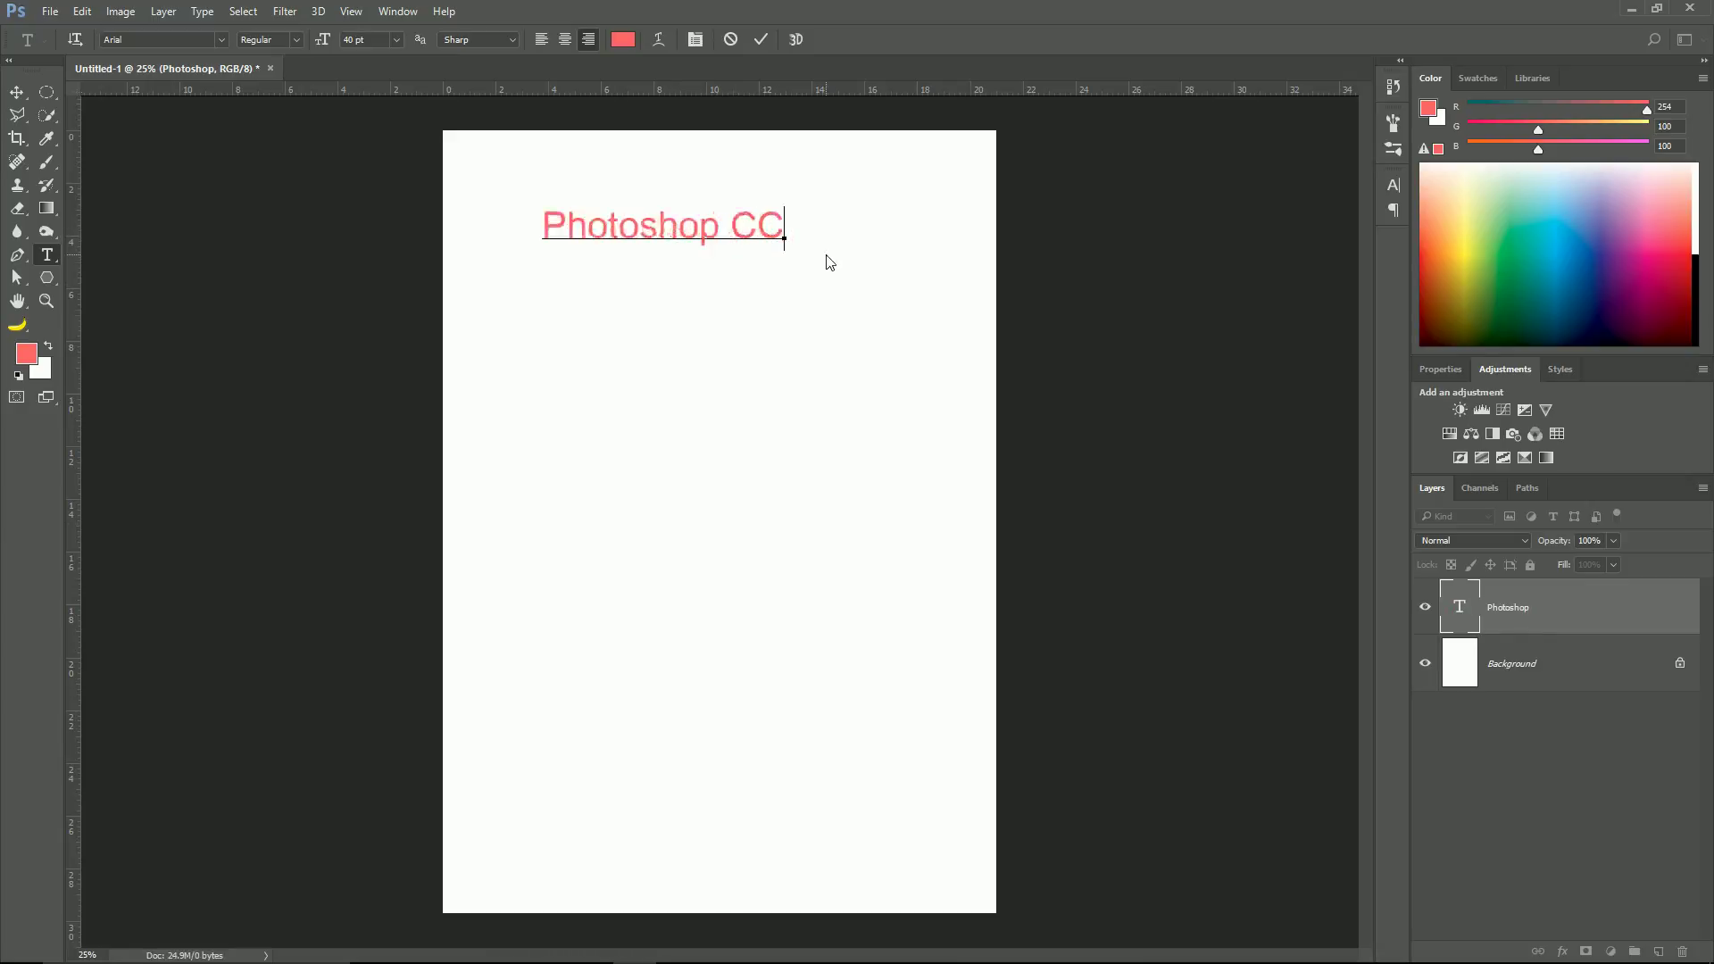
type(" 201")
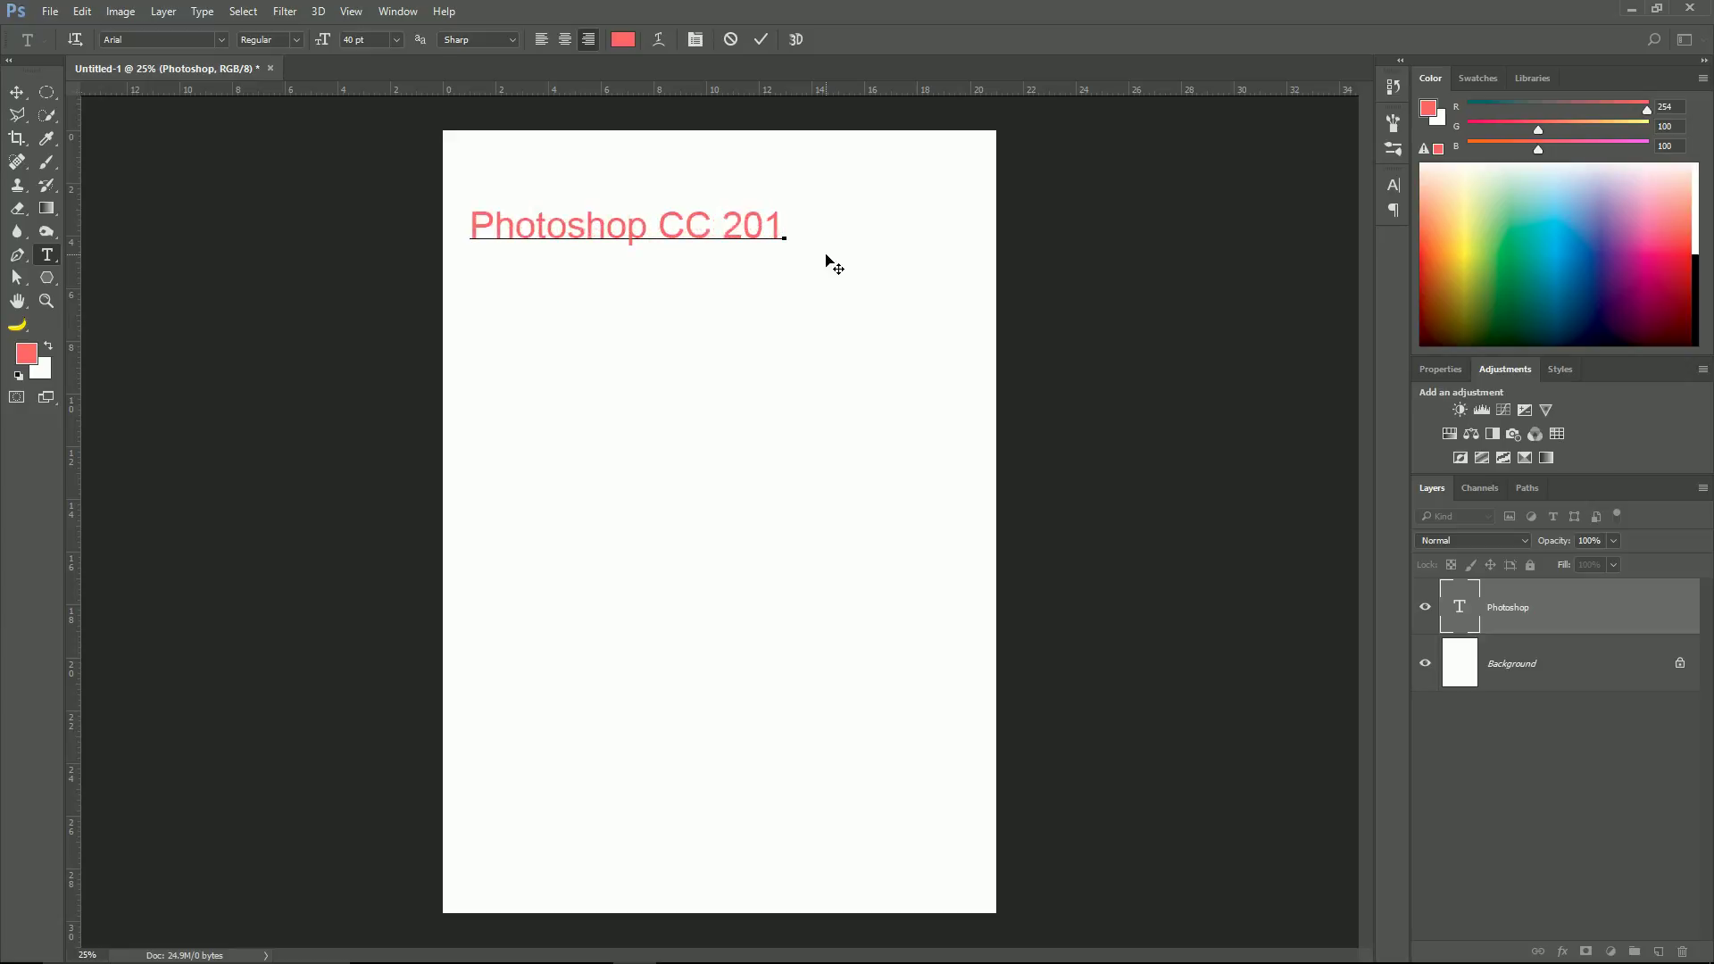
type("7")
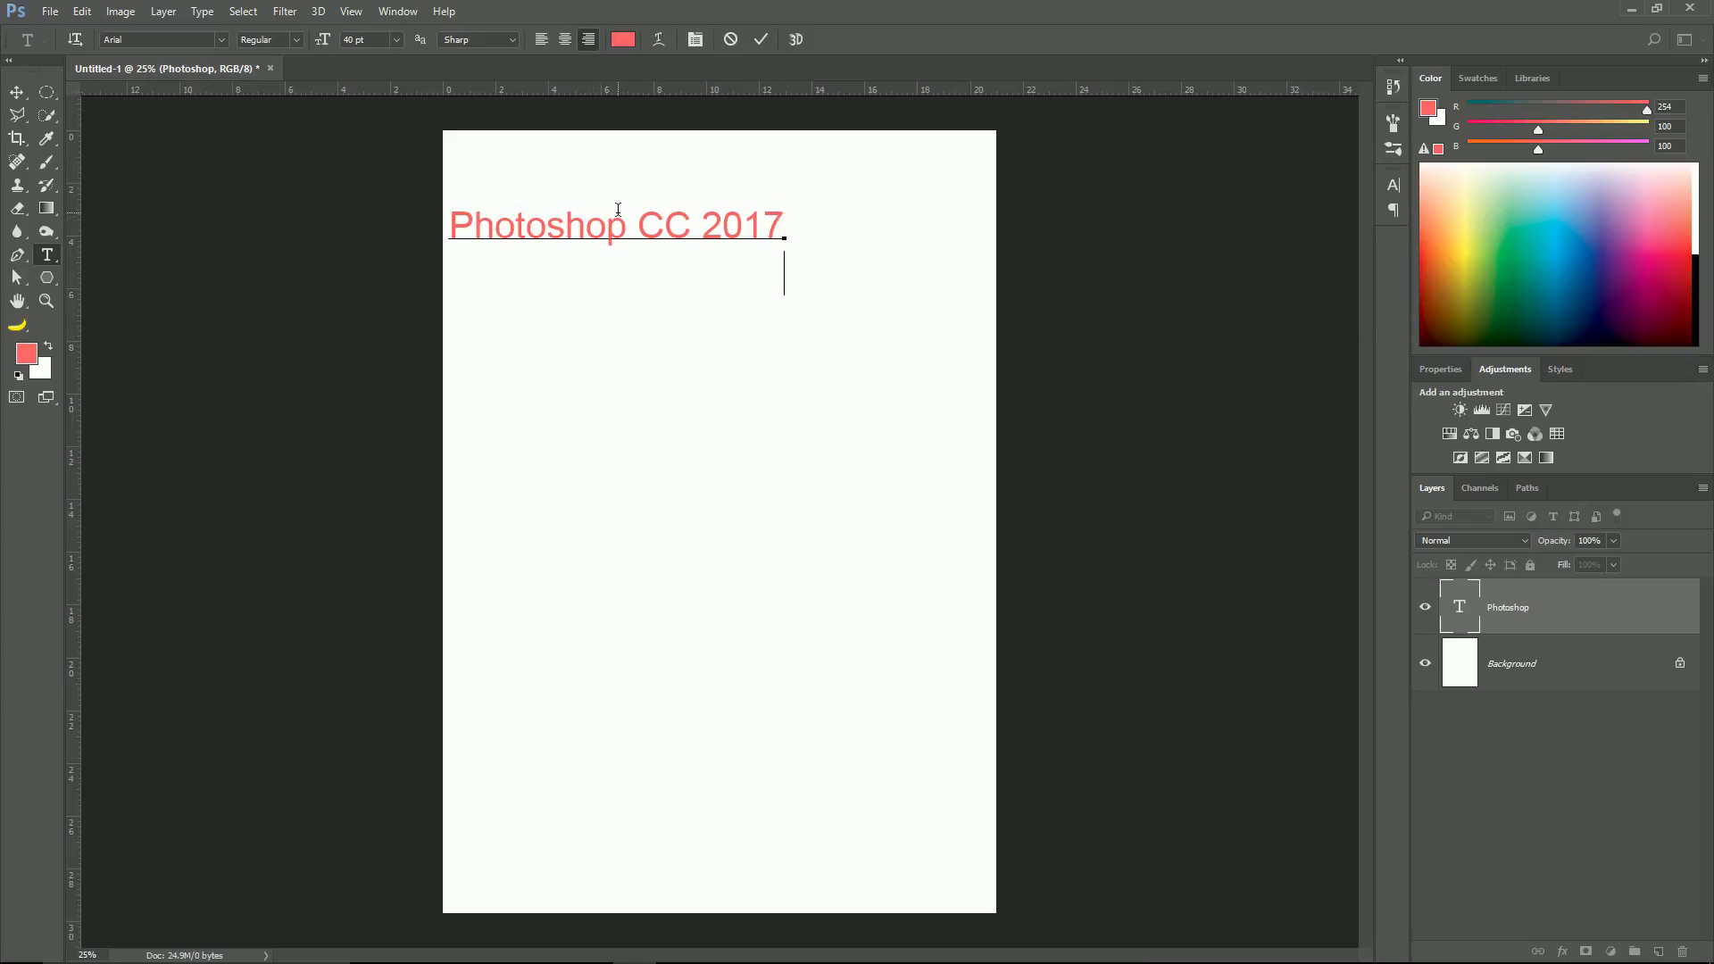
type("Giao")
type(" trinhf")
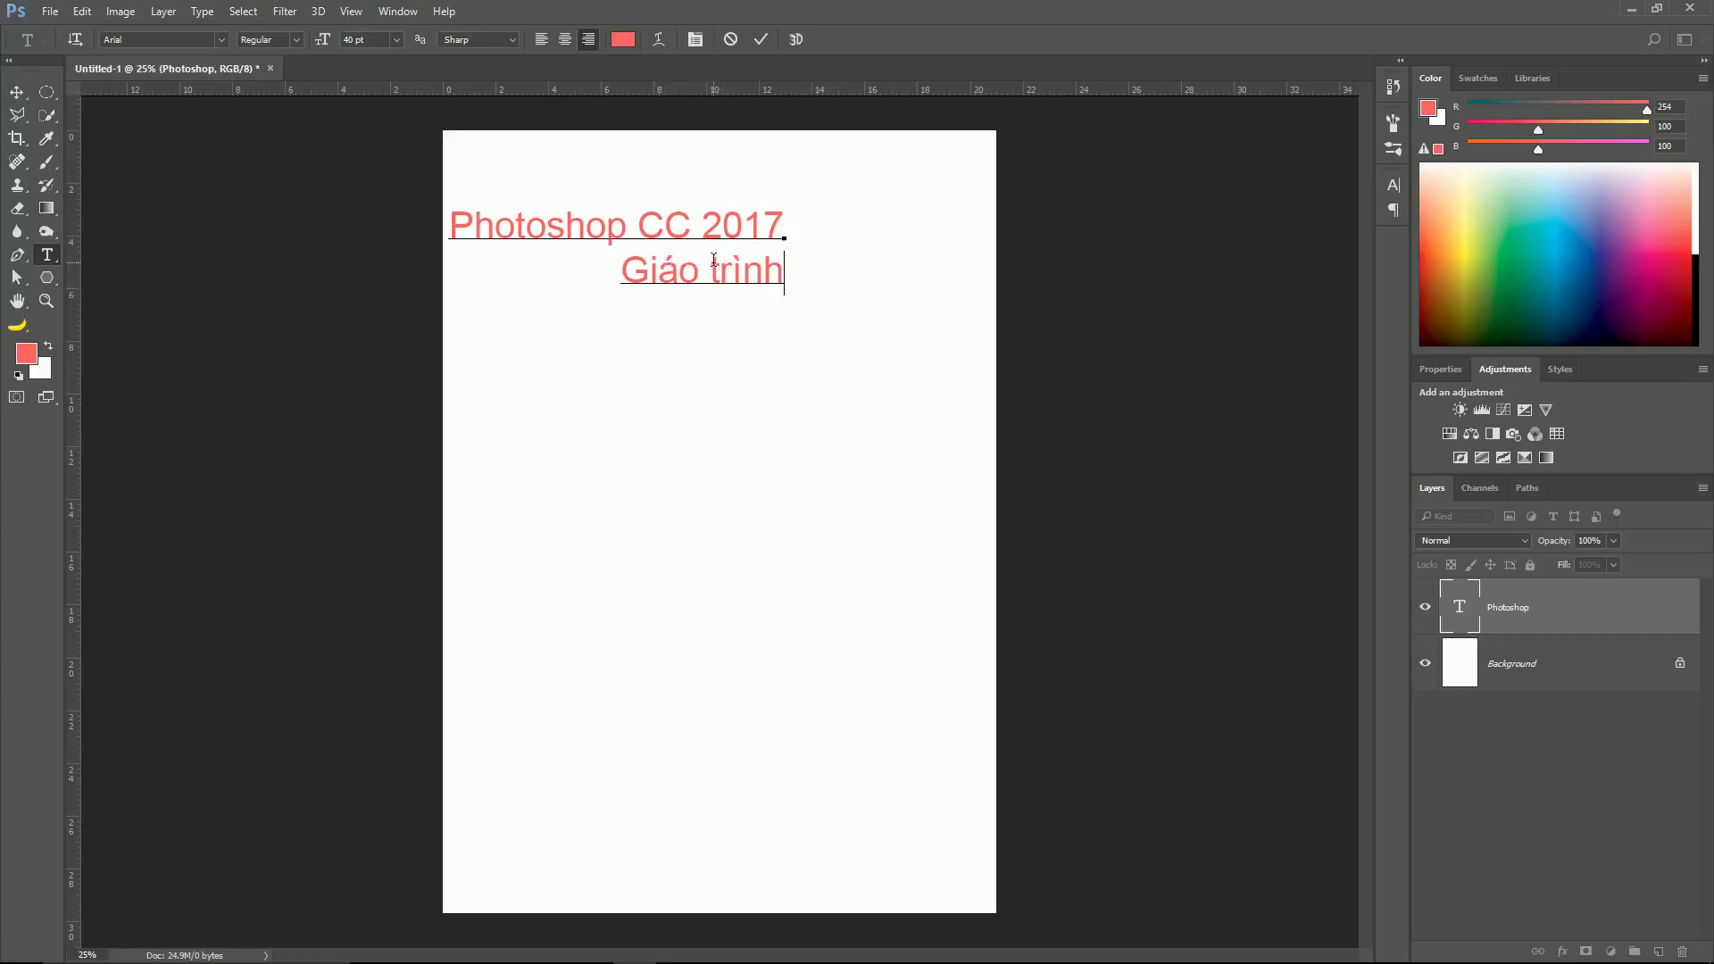
left_click(18, 96)
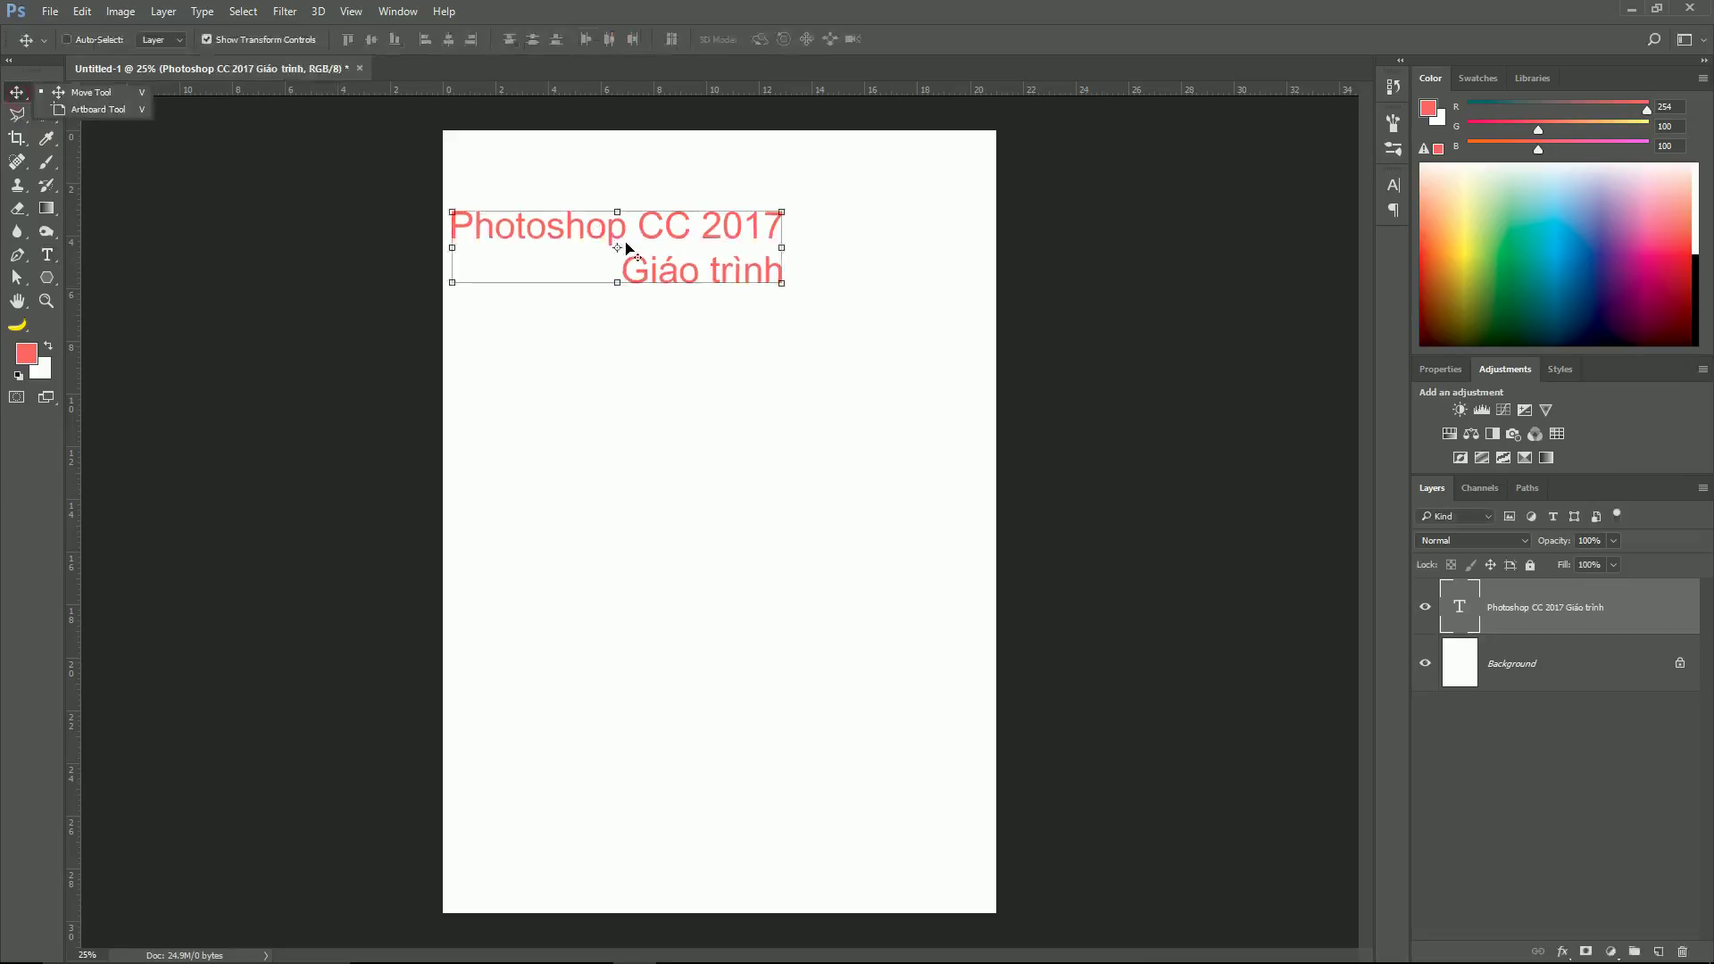
Free-transform the two-line title to shift it right toward the page centre.
key("ctrl+t")
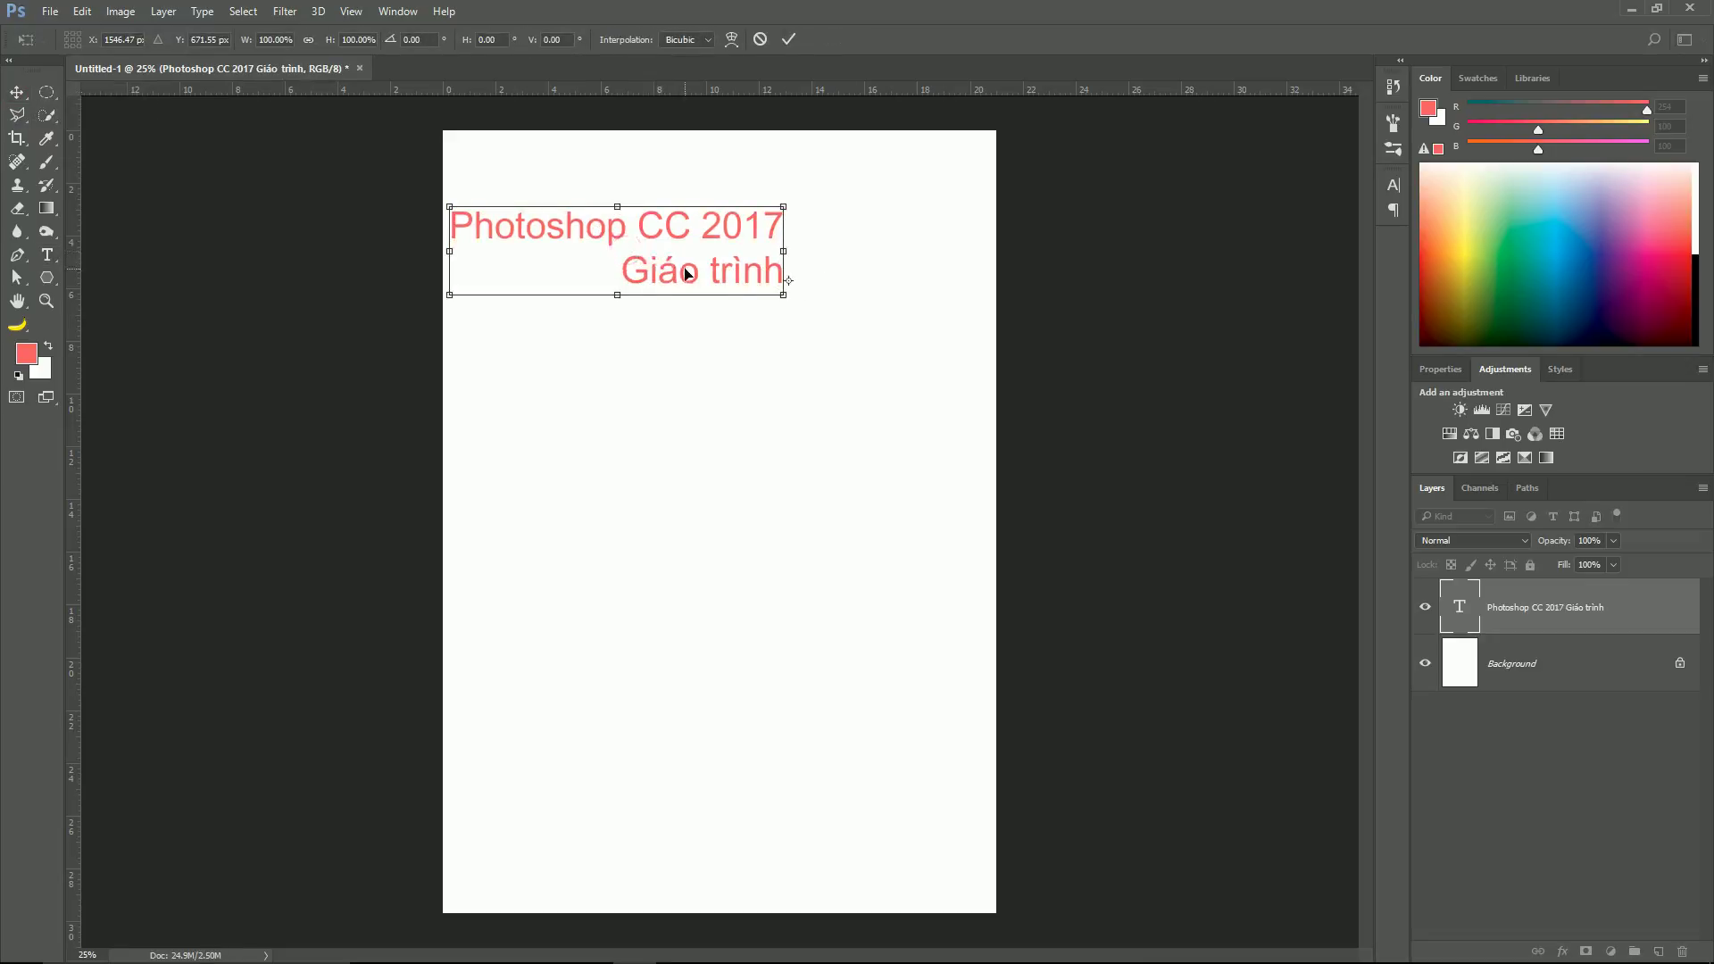
left_click_drag(683, 256, 742, 259)
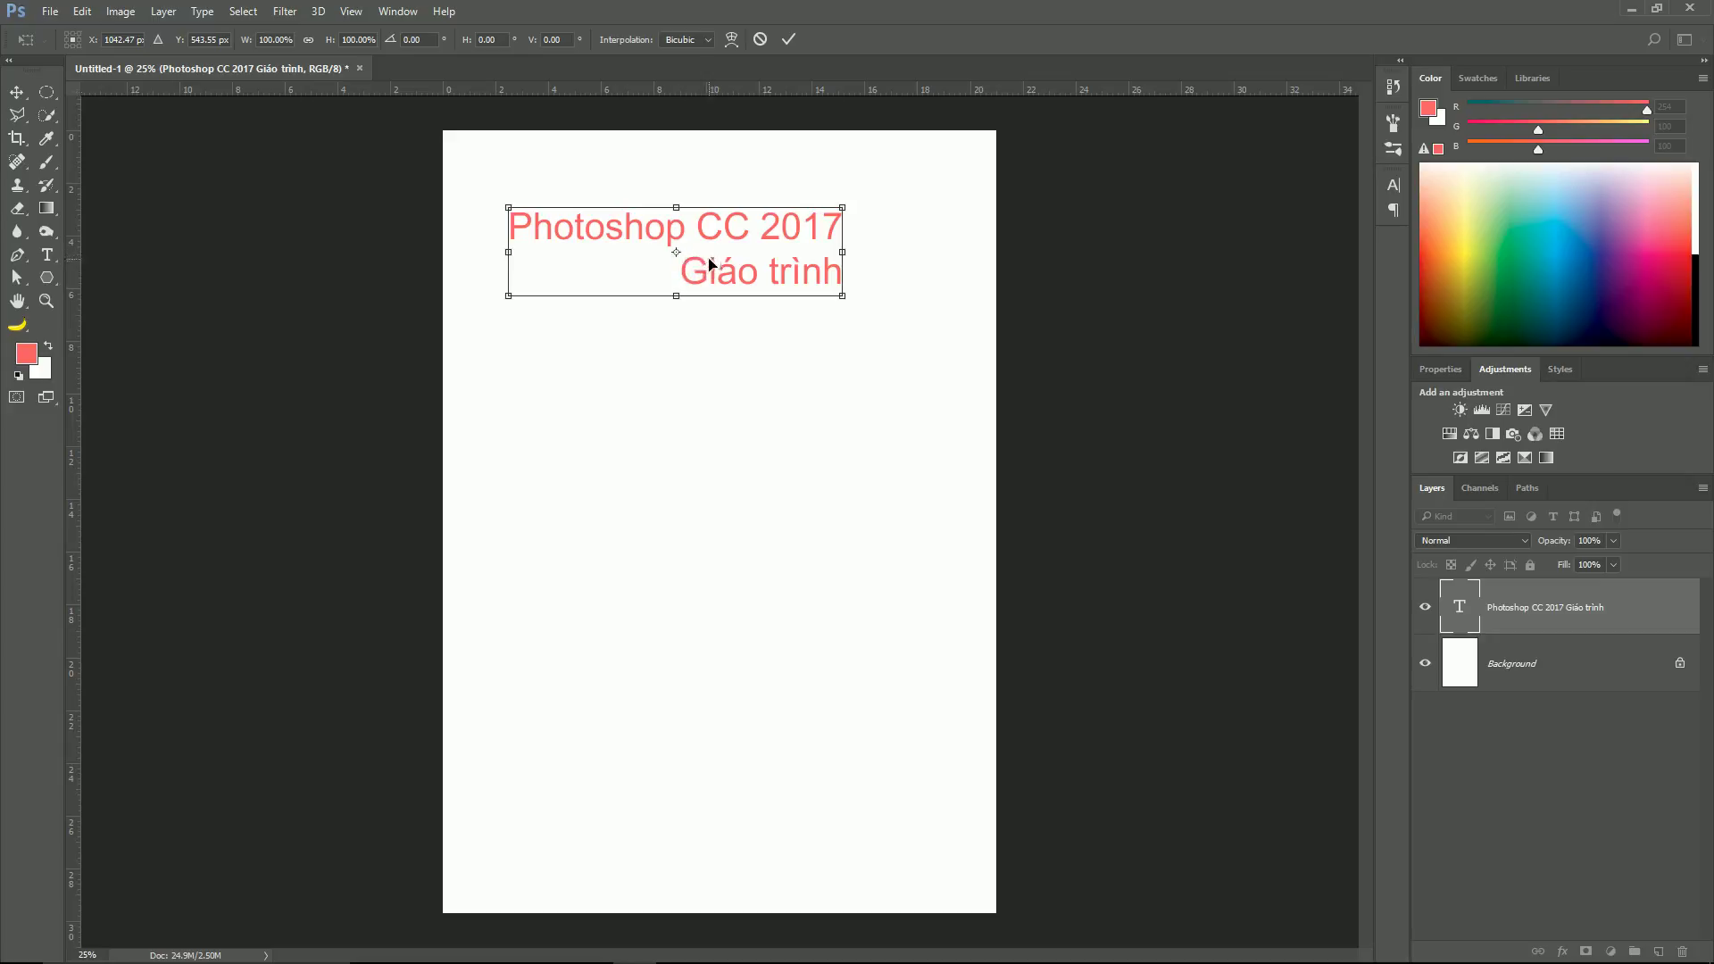
left_click(788, 39)
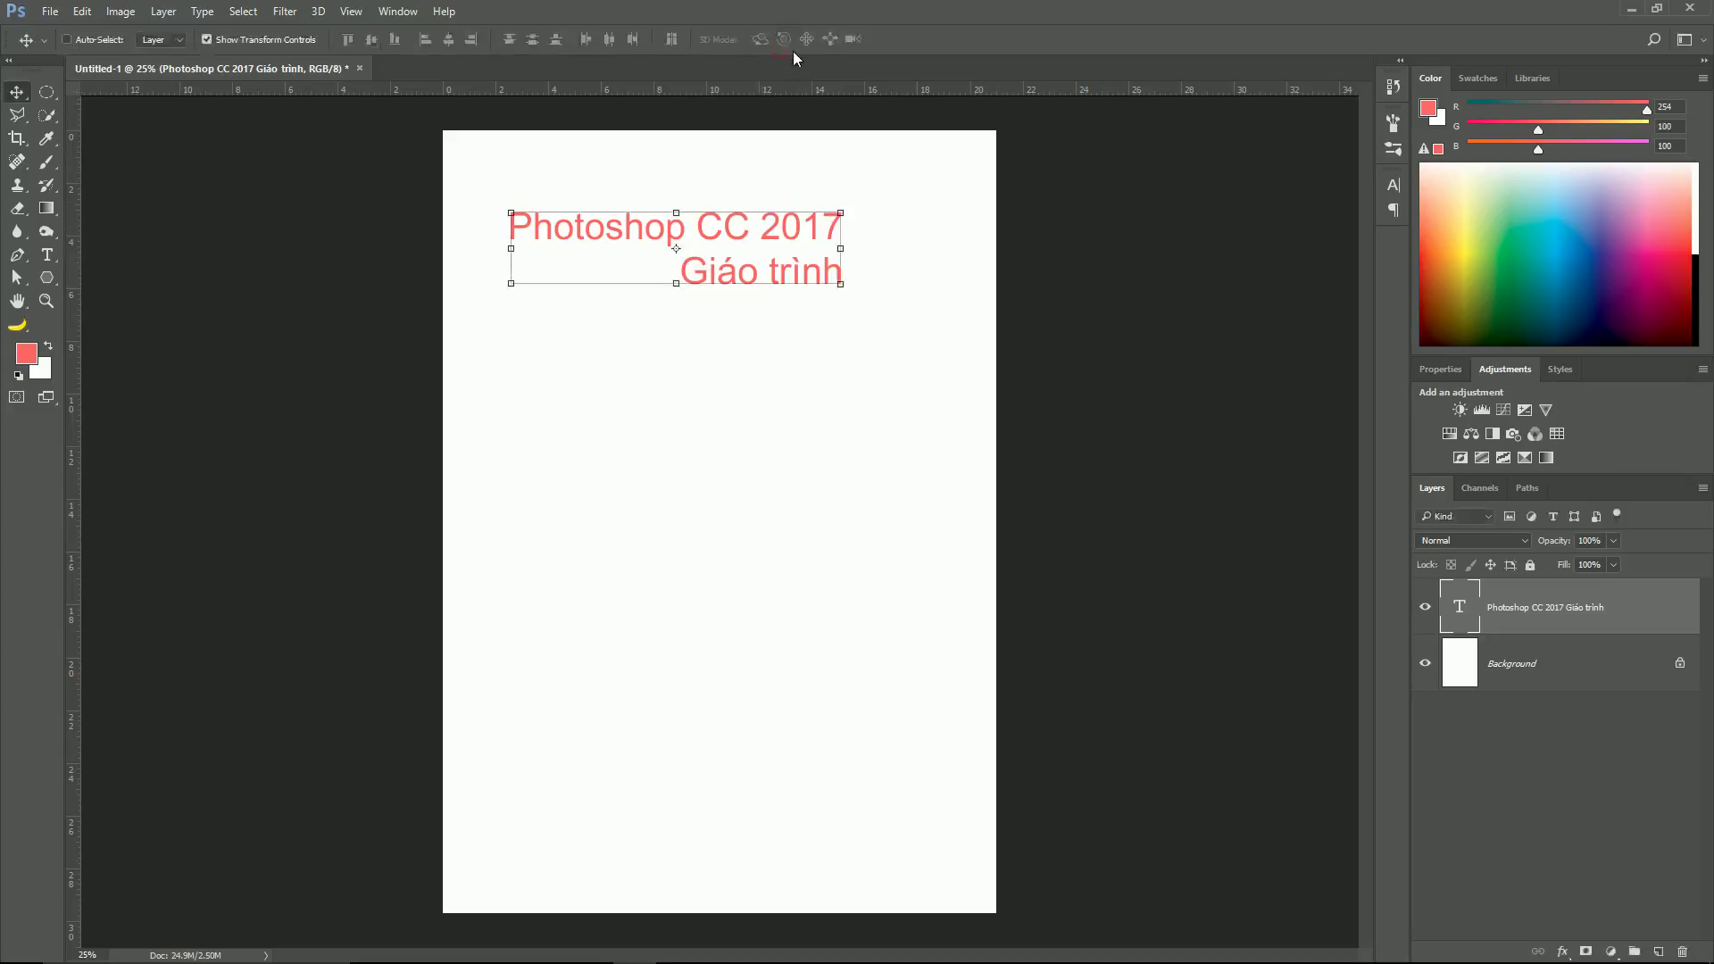
left_click(49, 259)
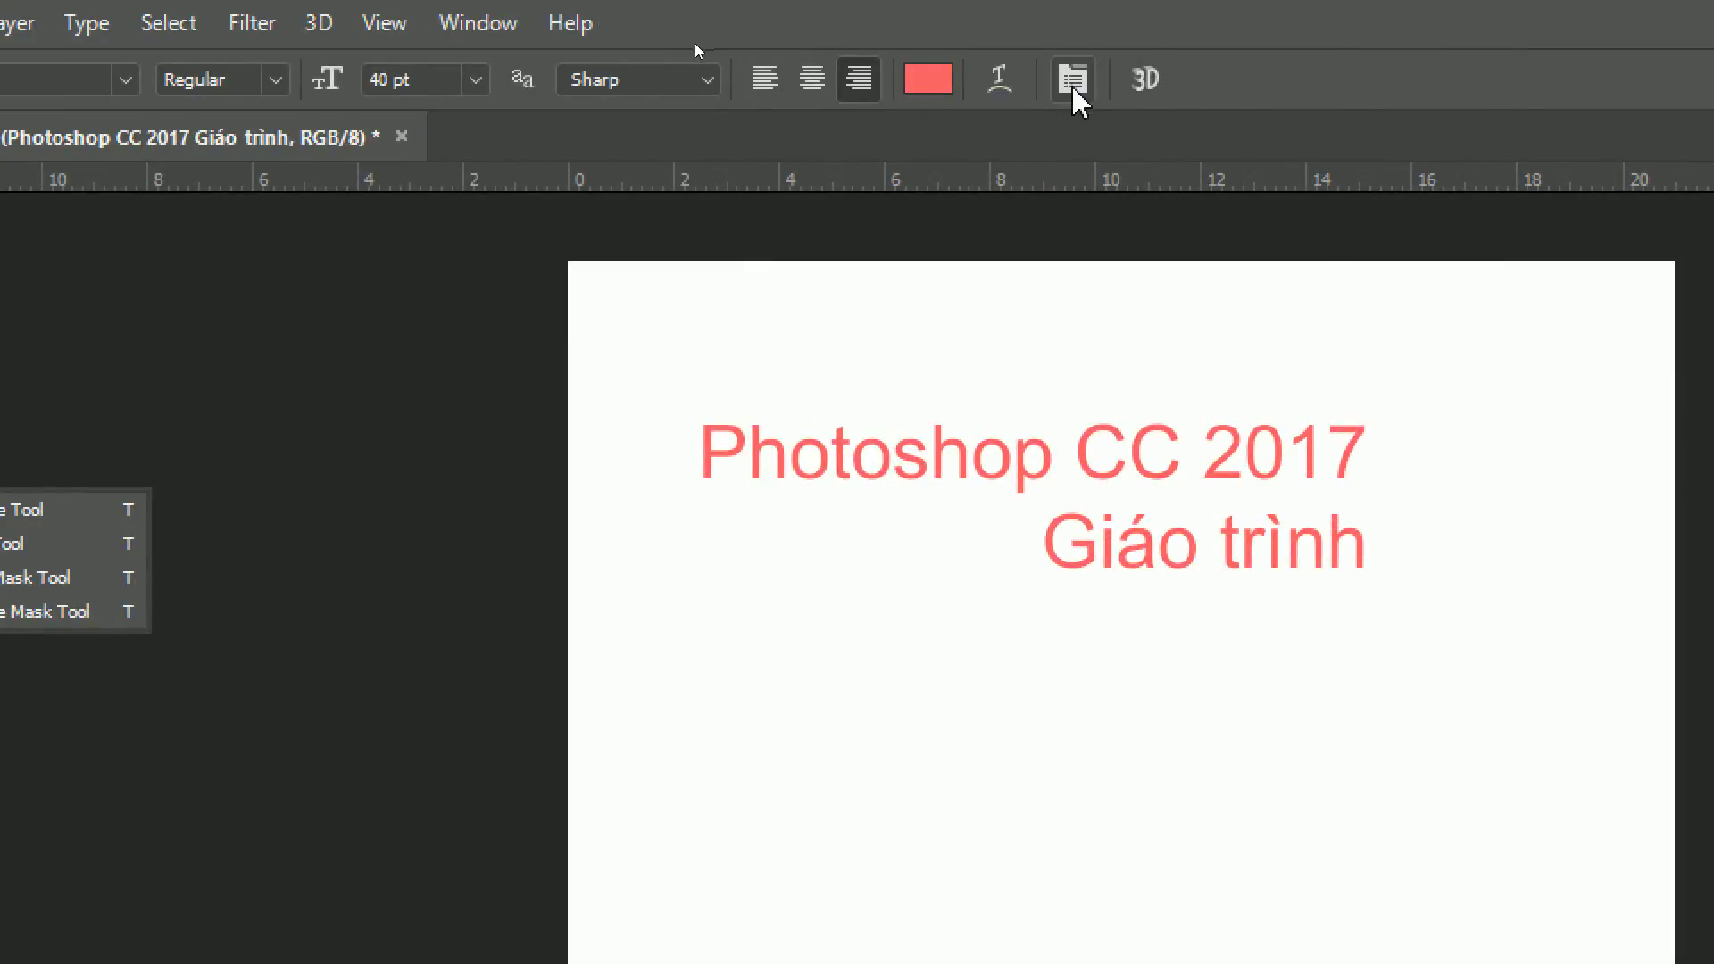
Show the Character panel with the title's Arial Regular 40 pt red settings, glancing at Paragraph.
left_click(1073, 87)
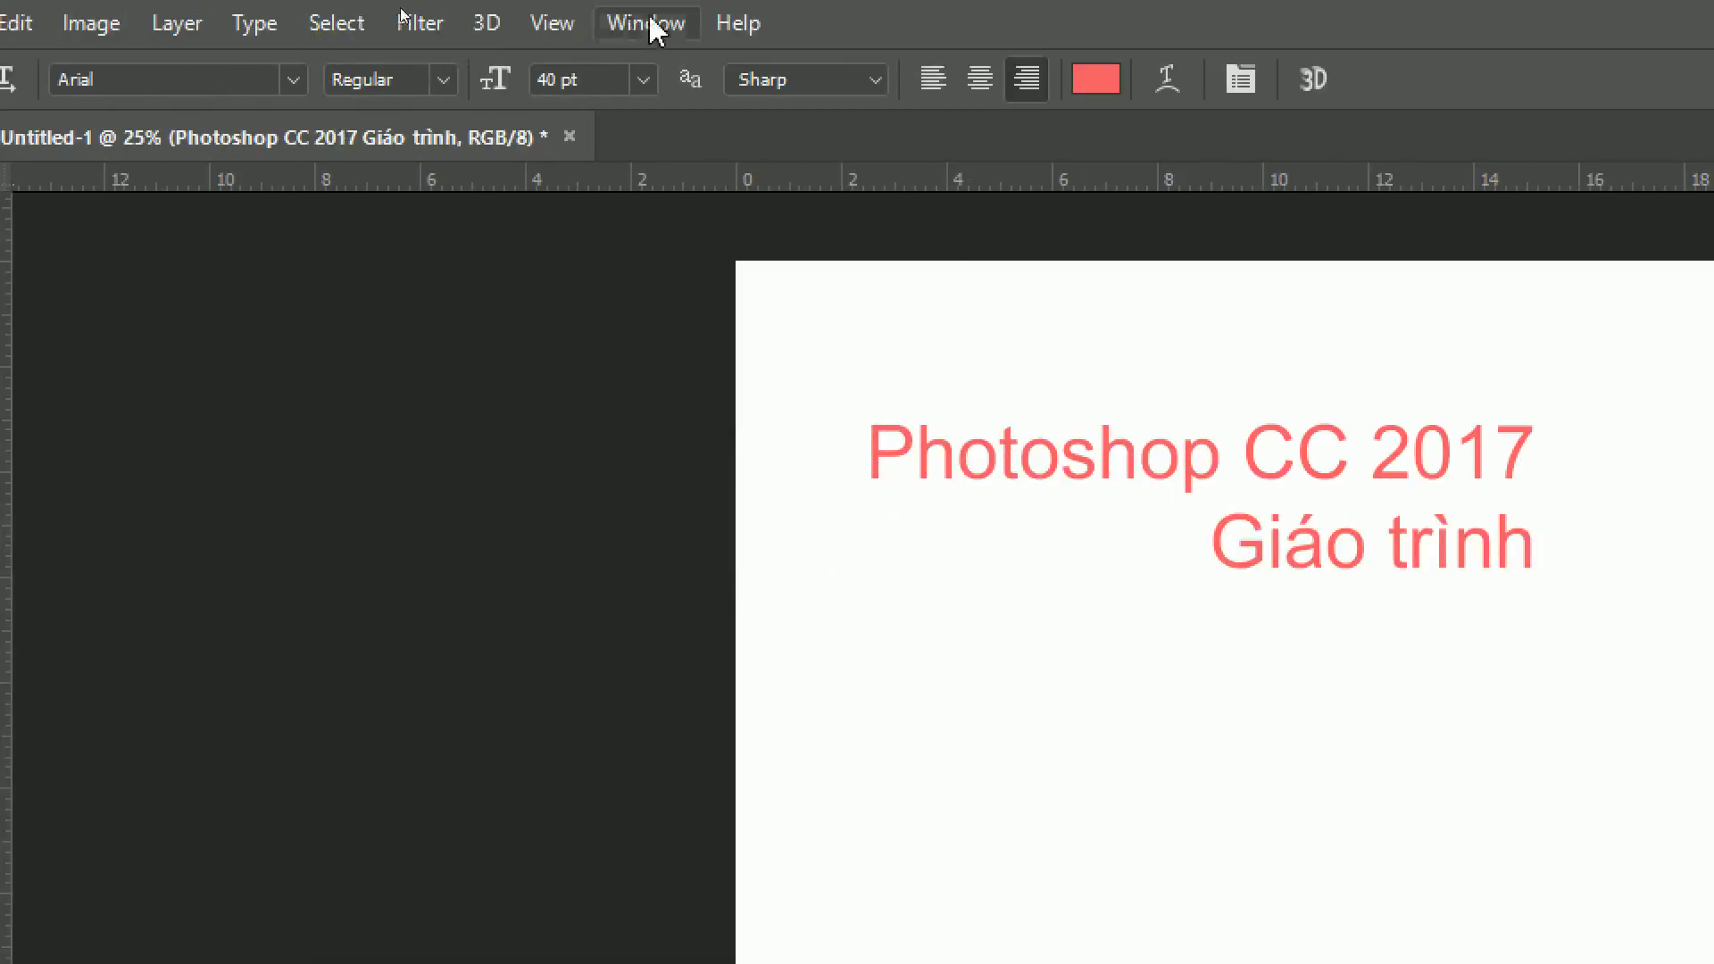
left_click(651, 18)
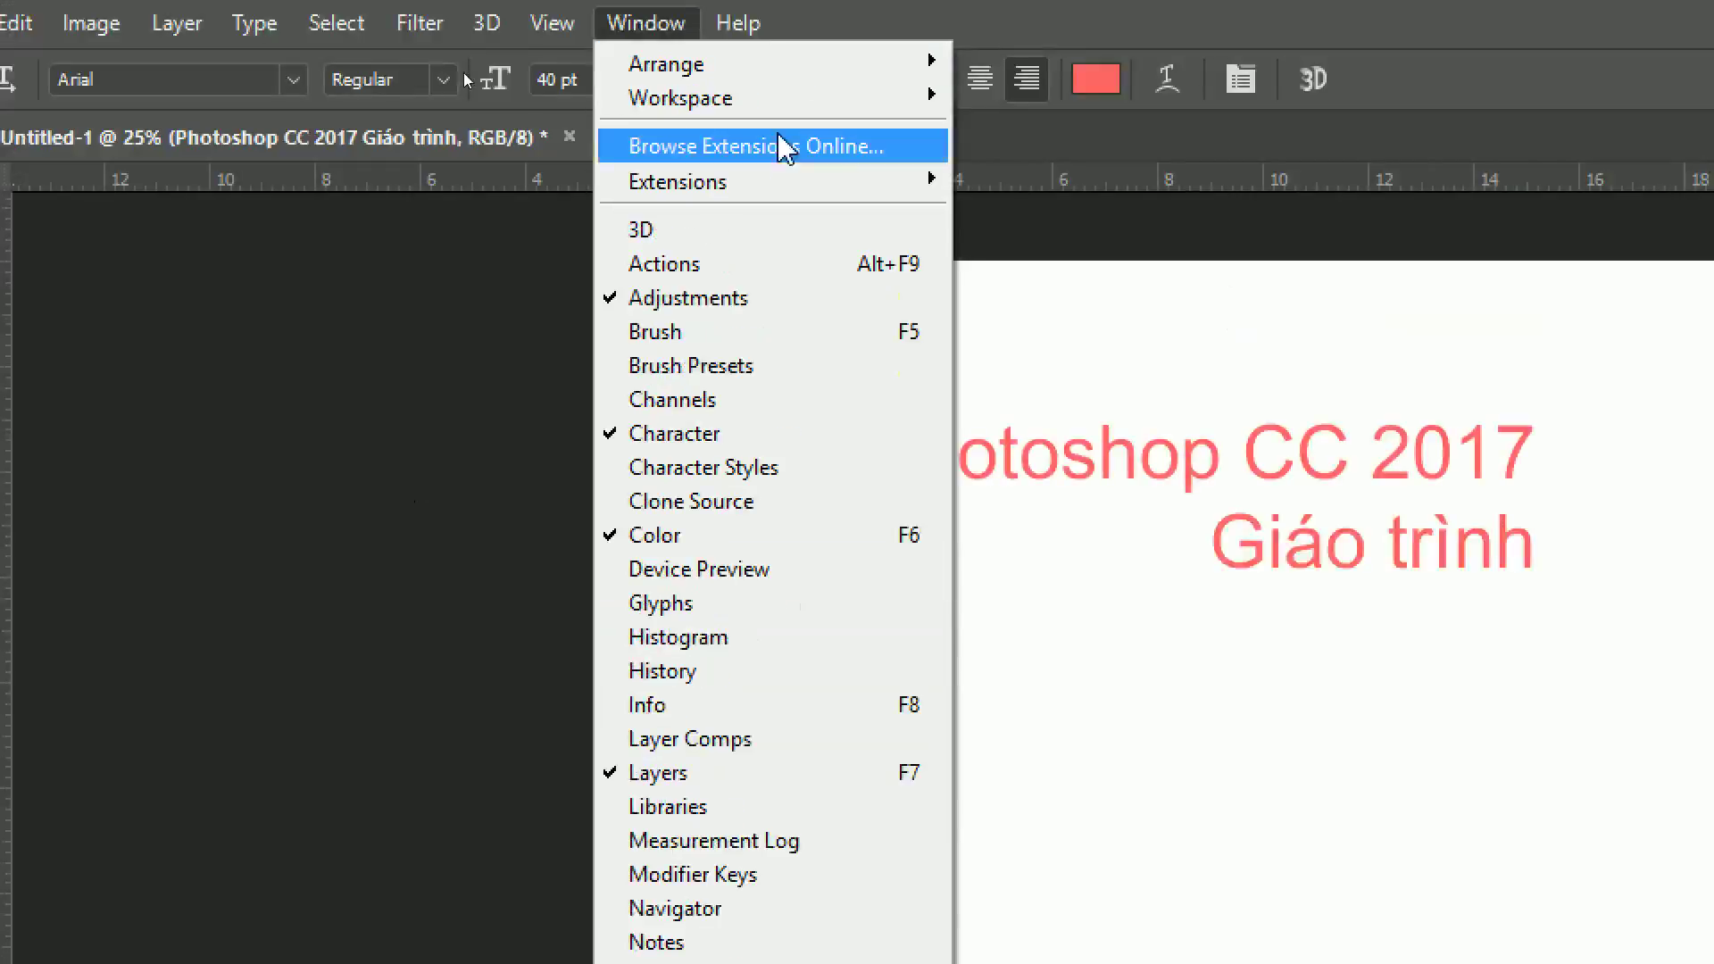
left_click(1426, 113)
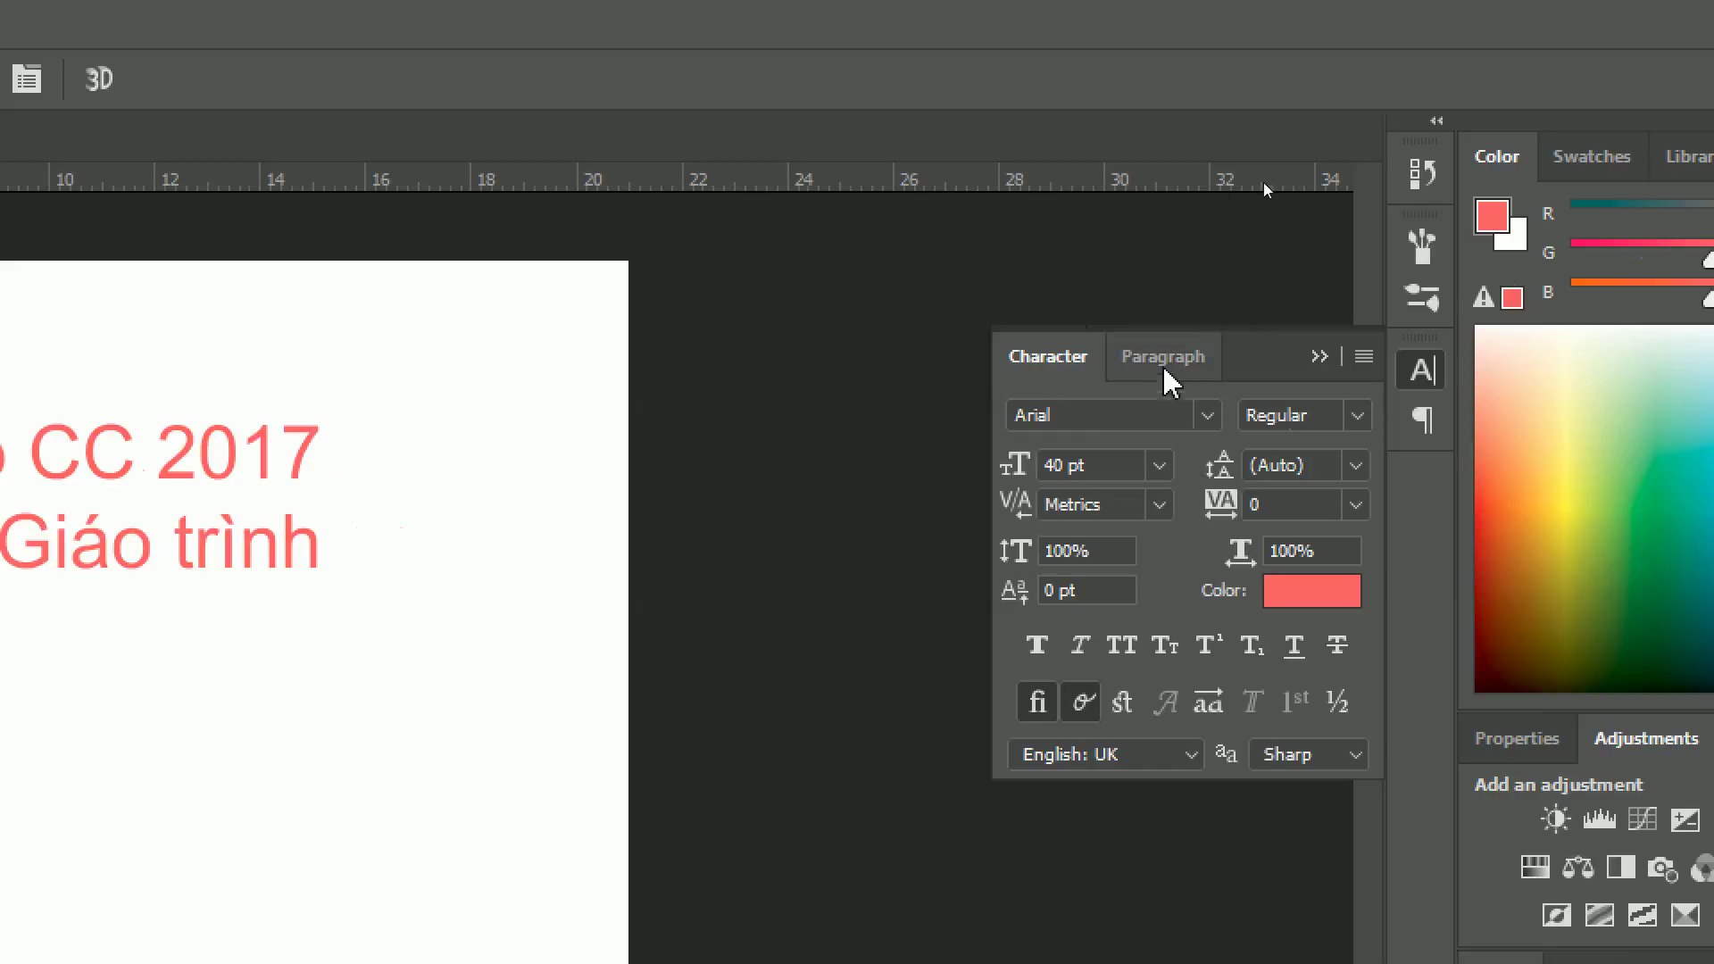
left_click(1165, 373)
left_click(1080, 373)
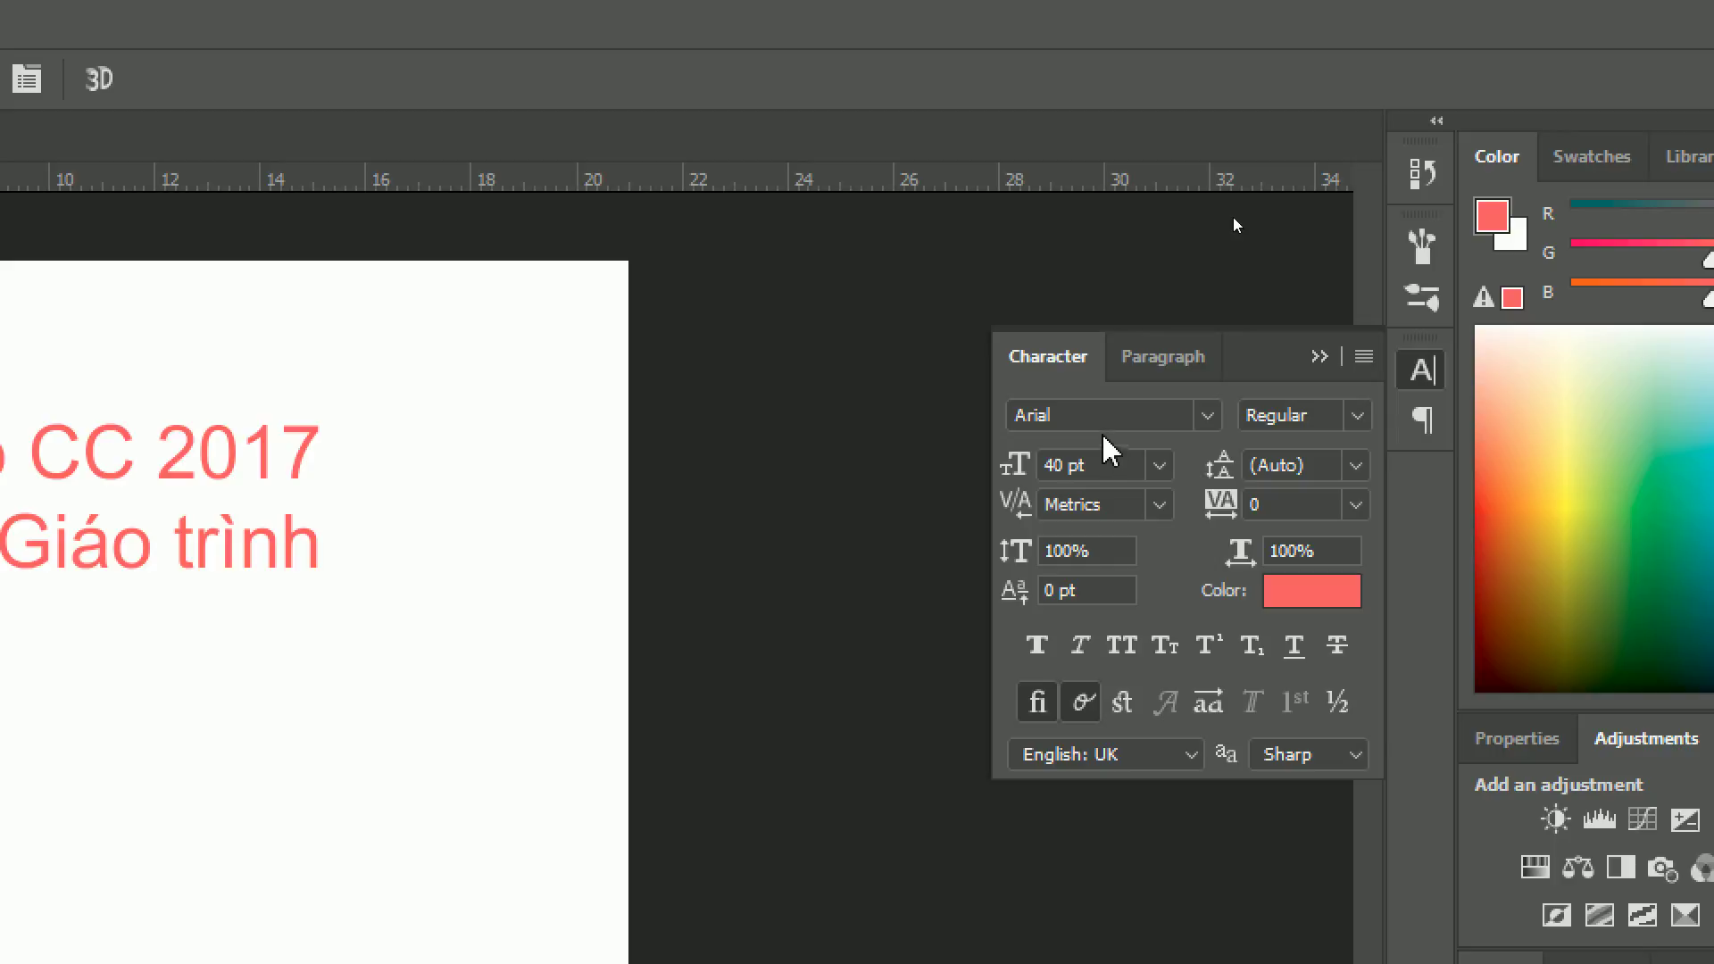
Check the Character panel's font, style, size and kerning fields, then select 'CC' in the title.
left_click(1210, 420)
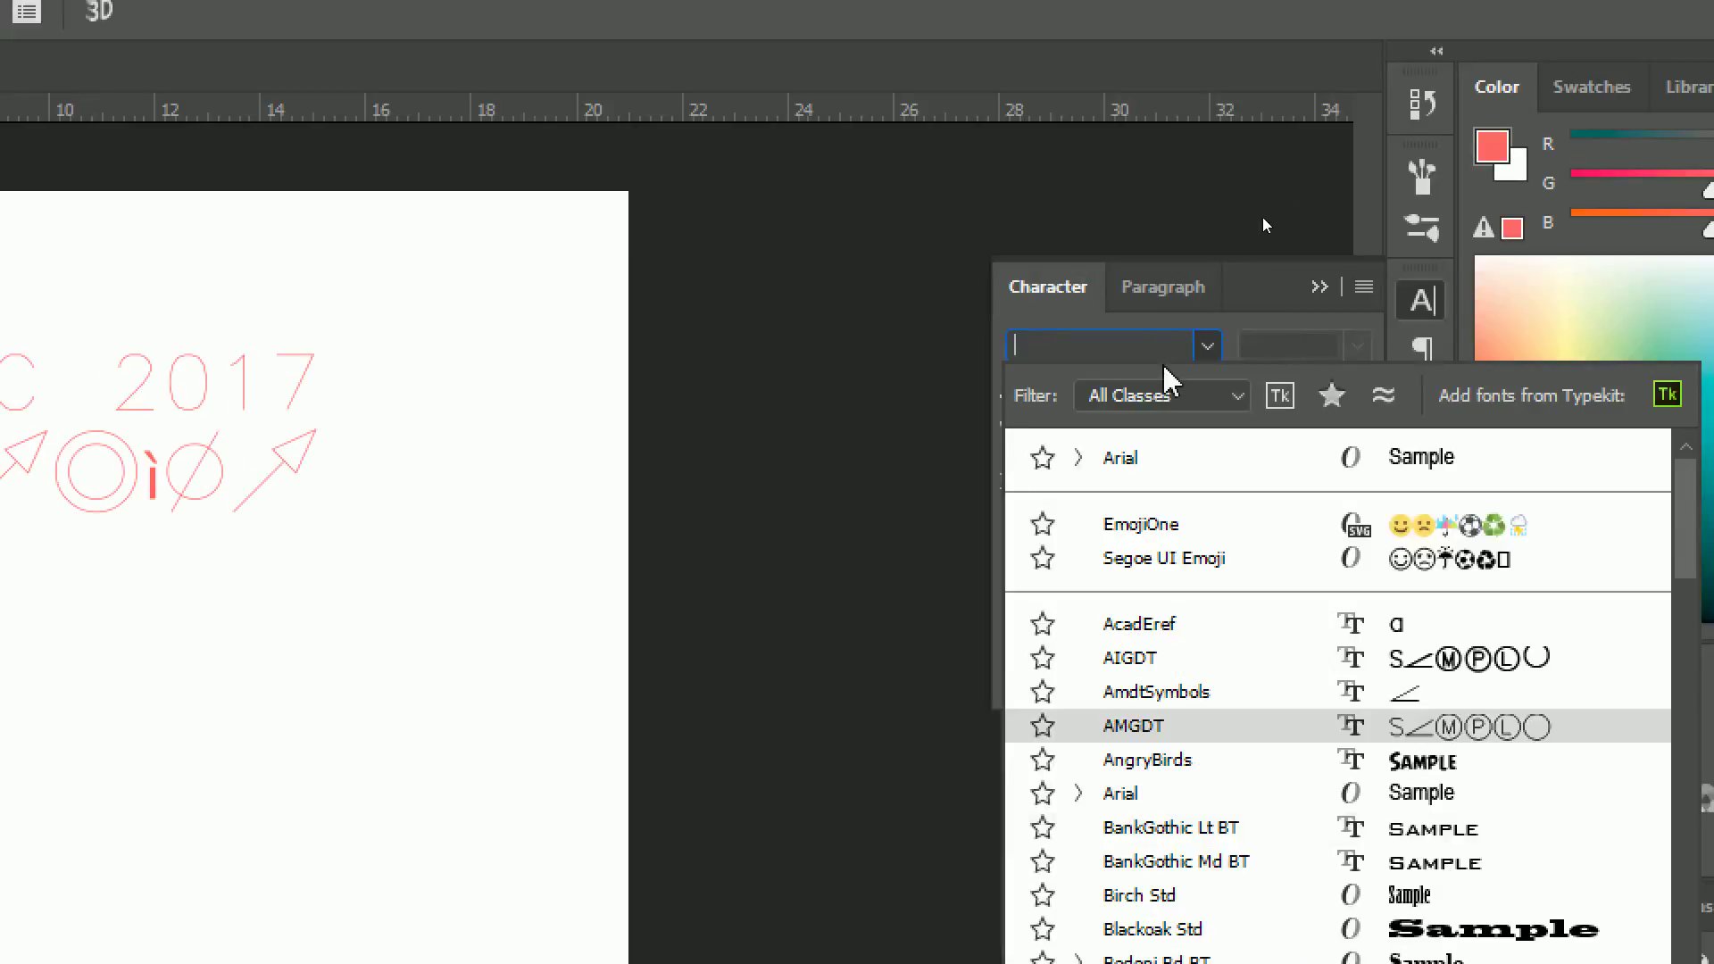
key("Escape")
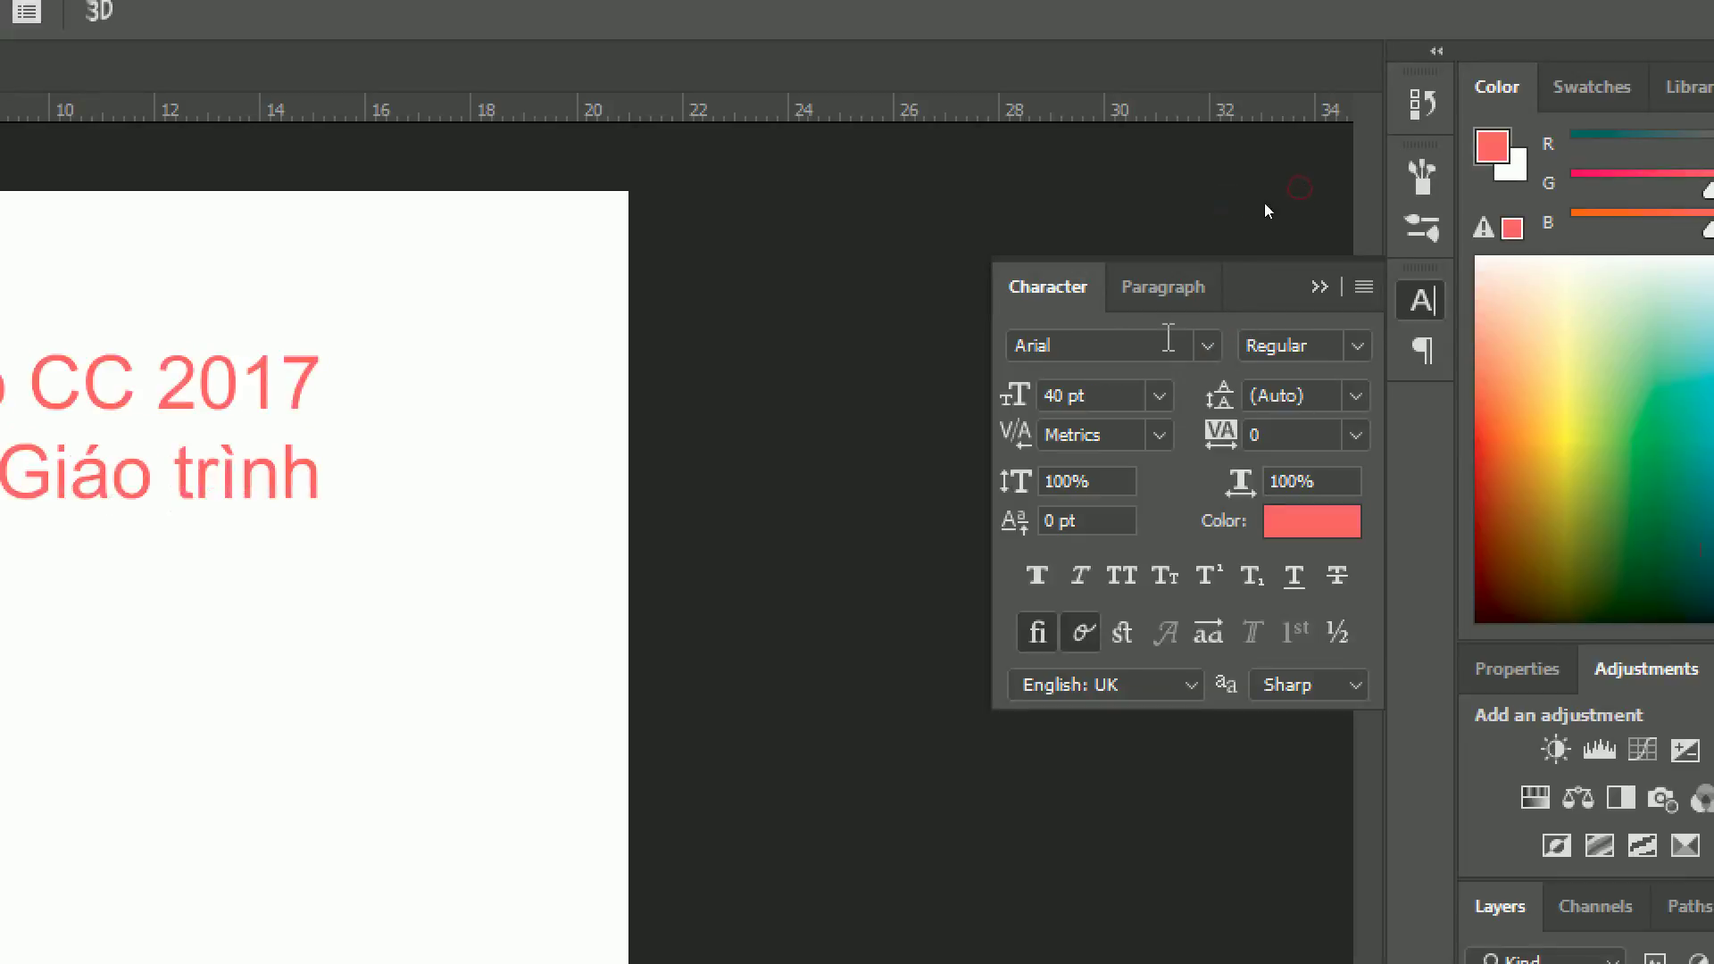
left_click(1357, 347)
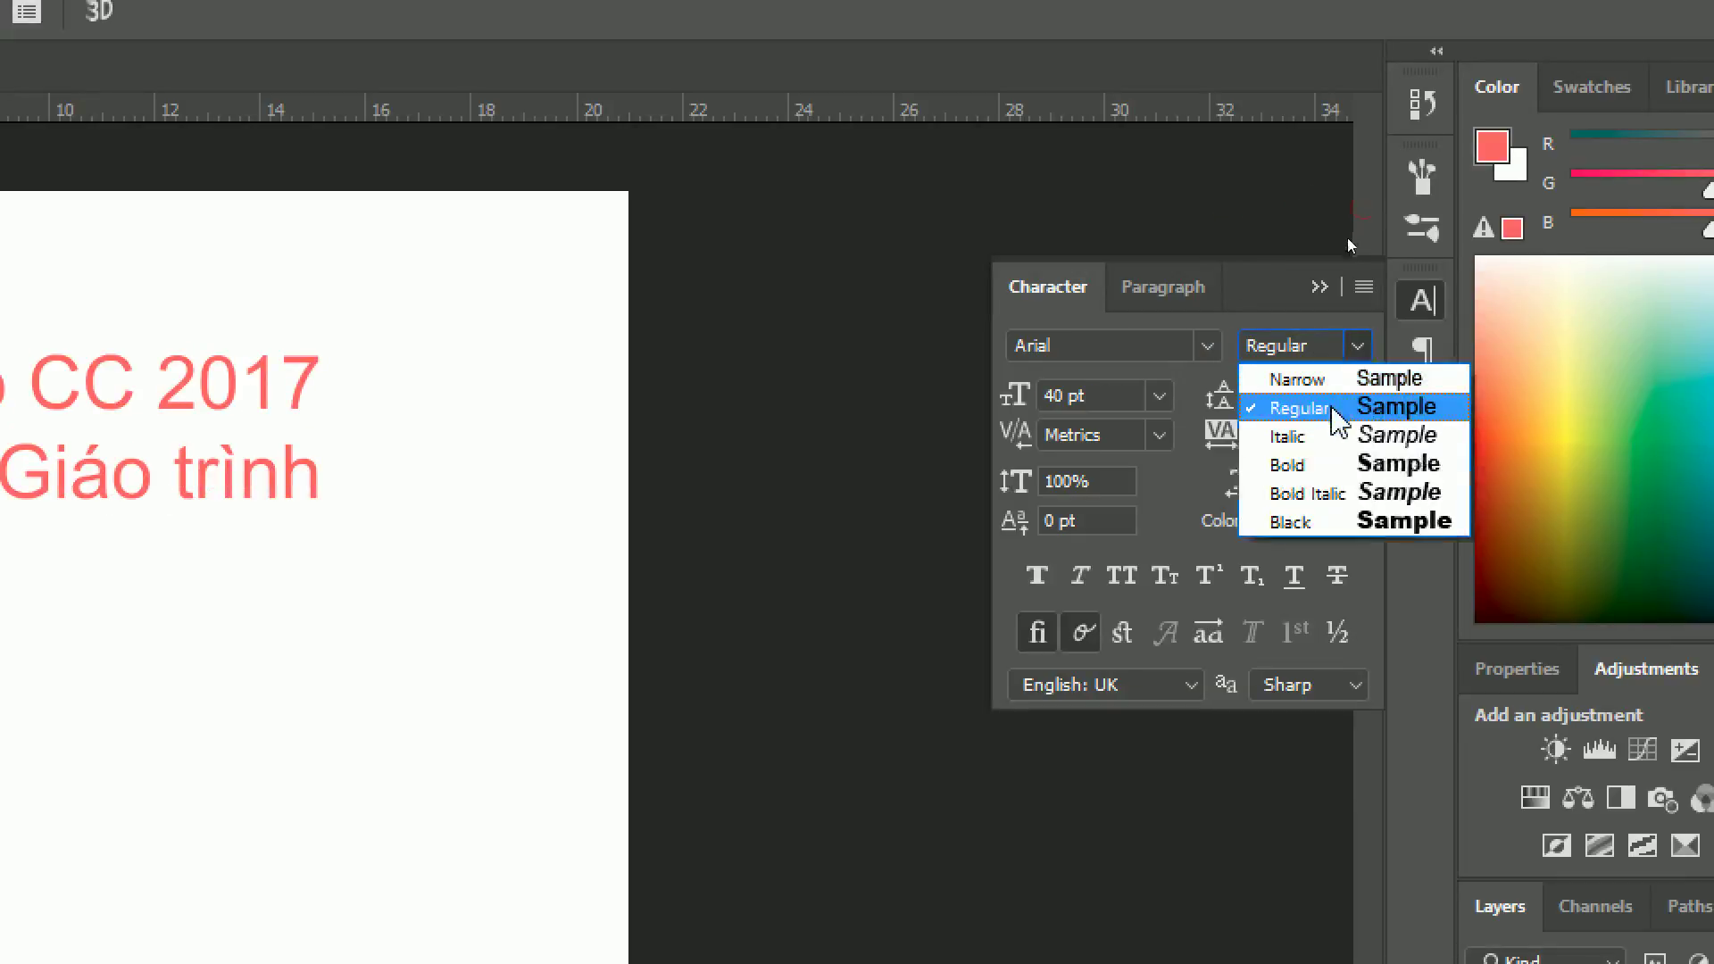
left_click(1282, 305)
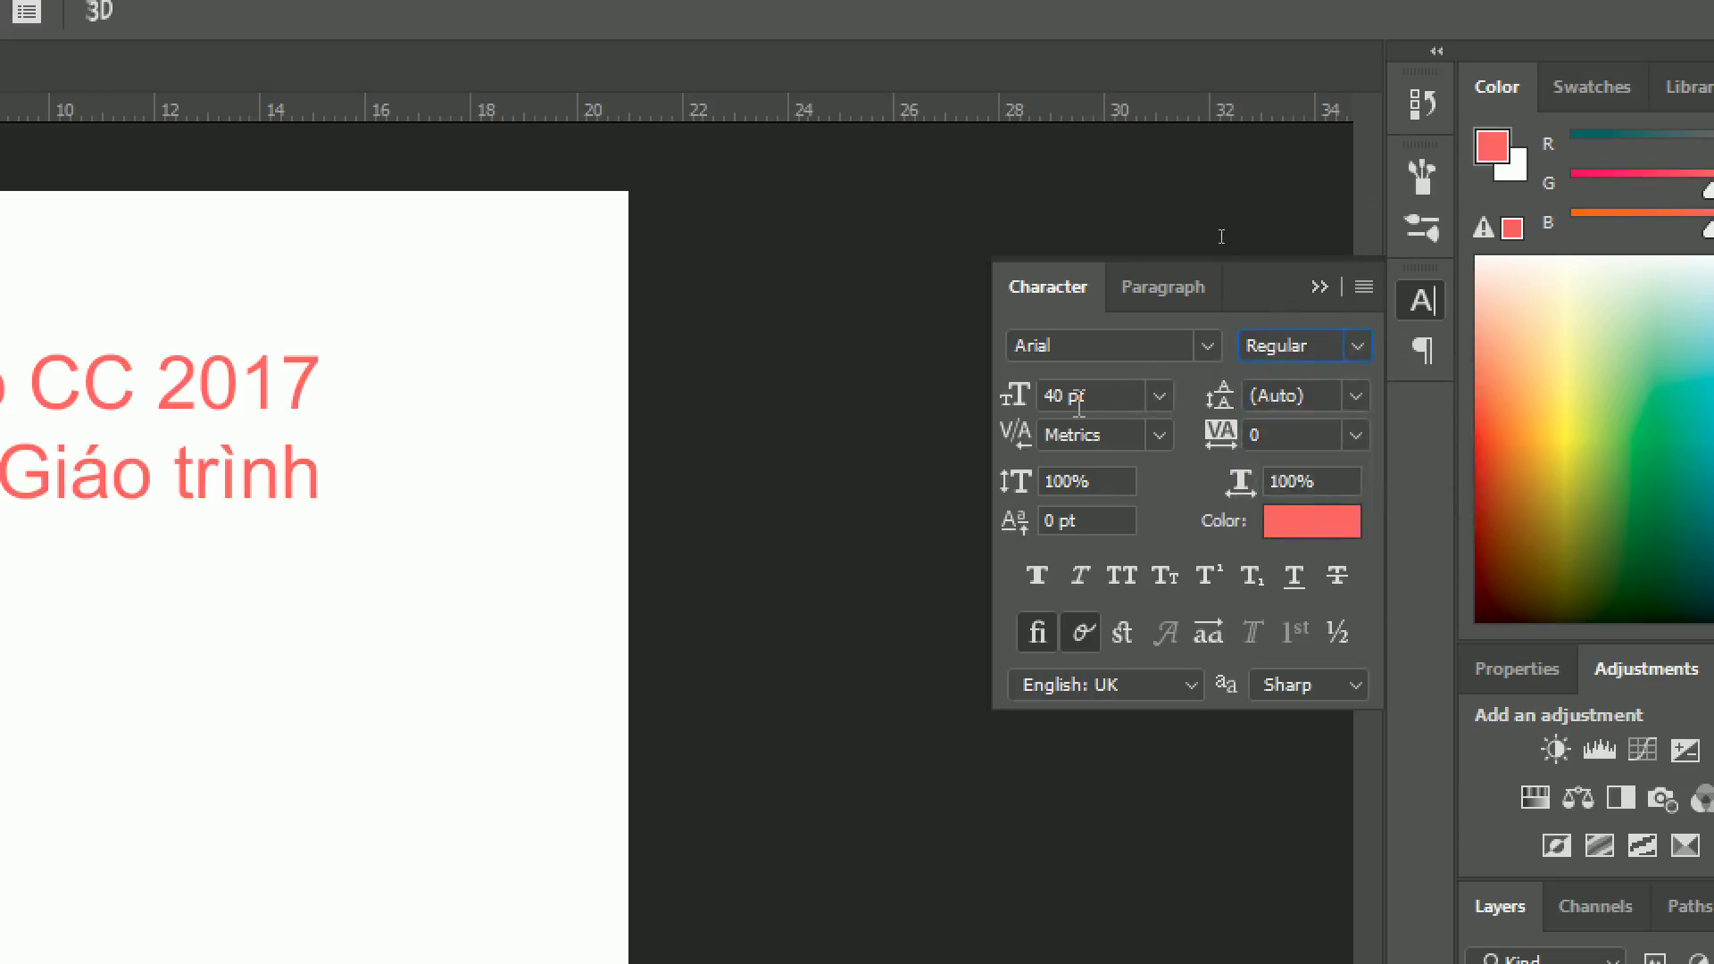
left_click(1097, 395)
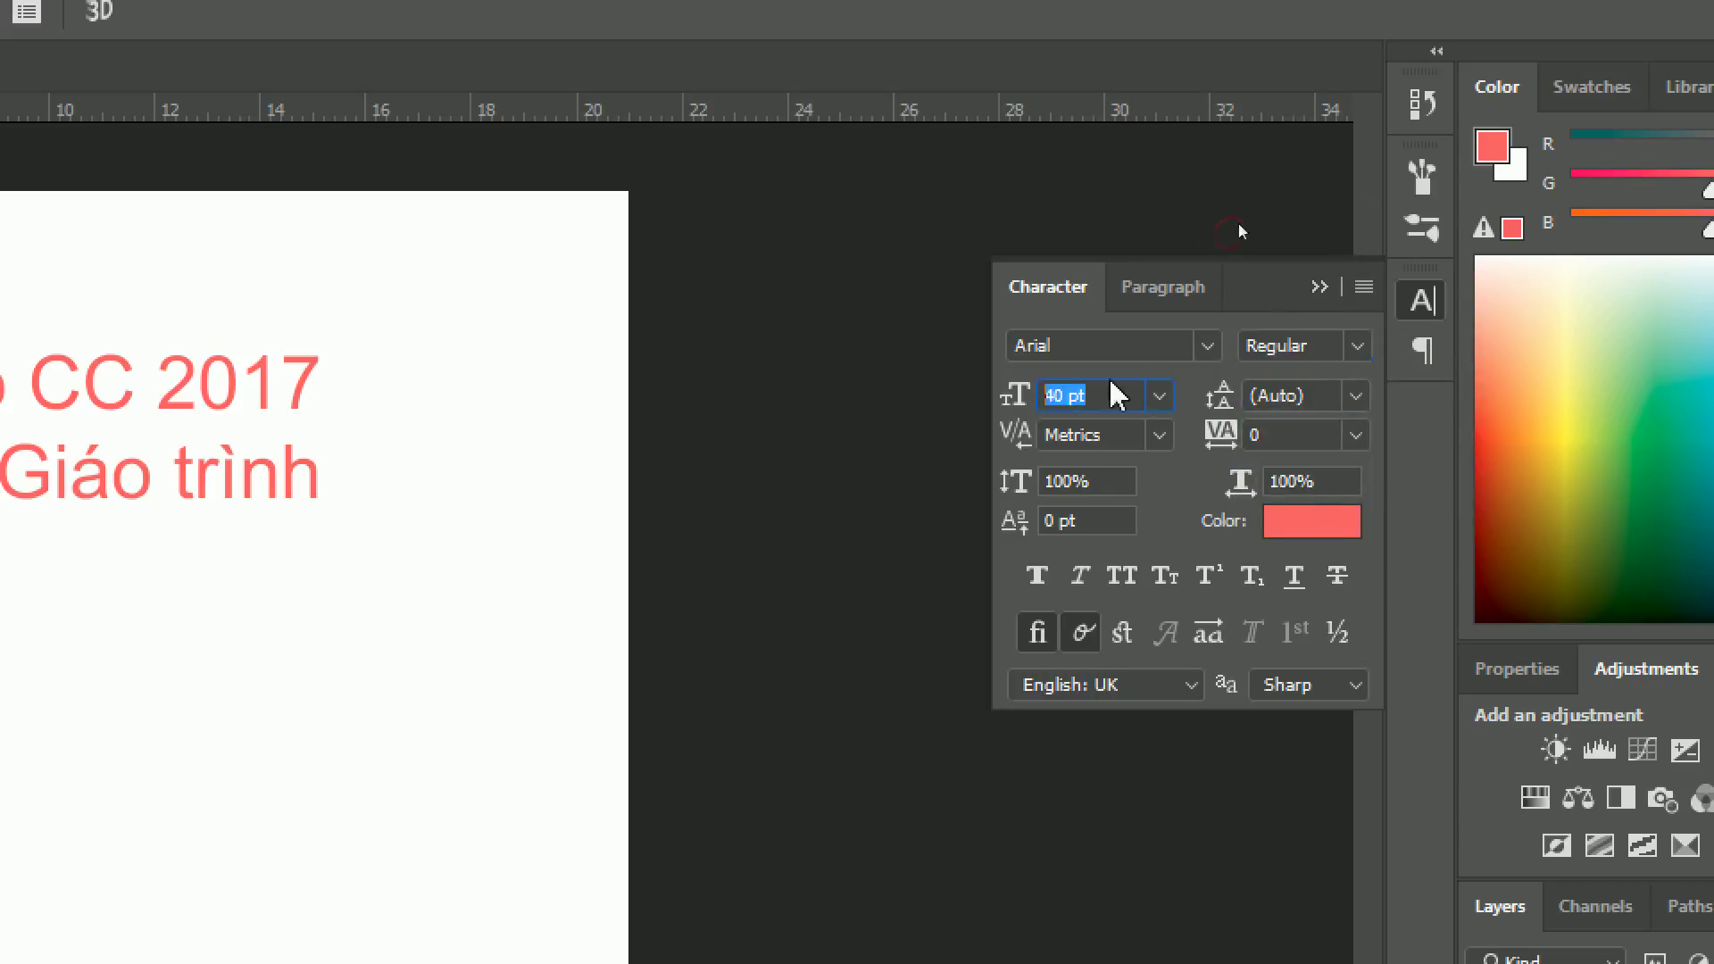
left_click(1115, 434)
left_click_drag(1113, 435, 1058, 437)
double_click(1080, 437)
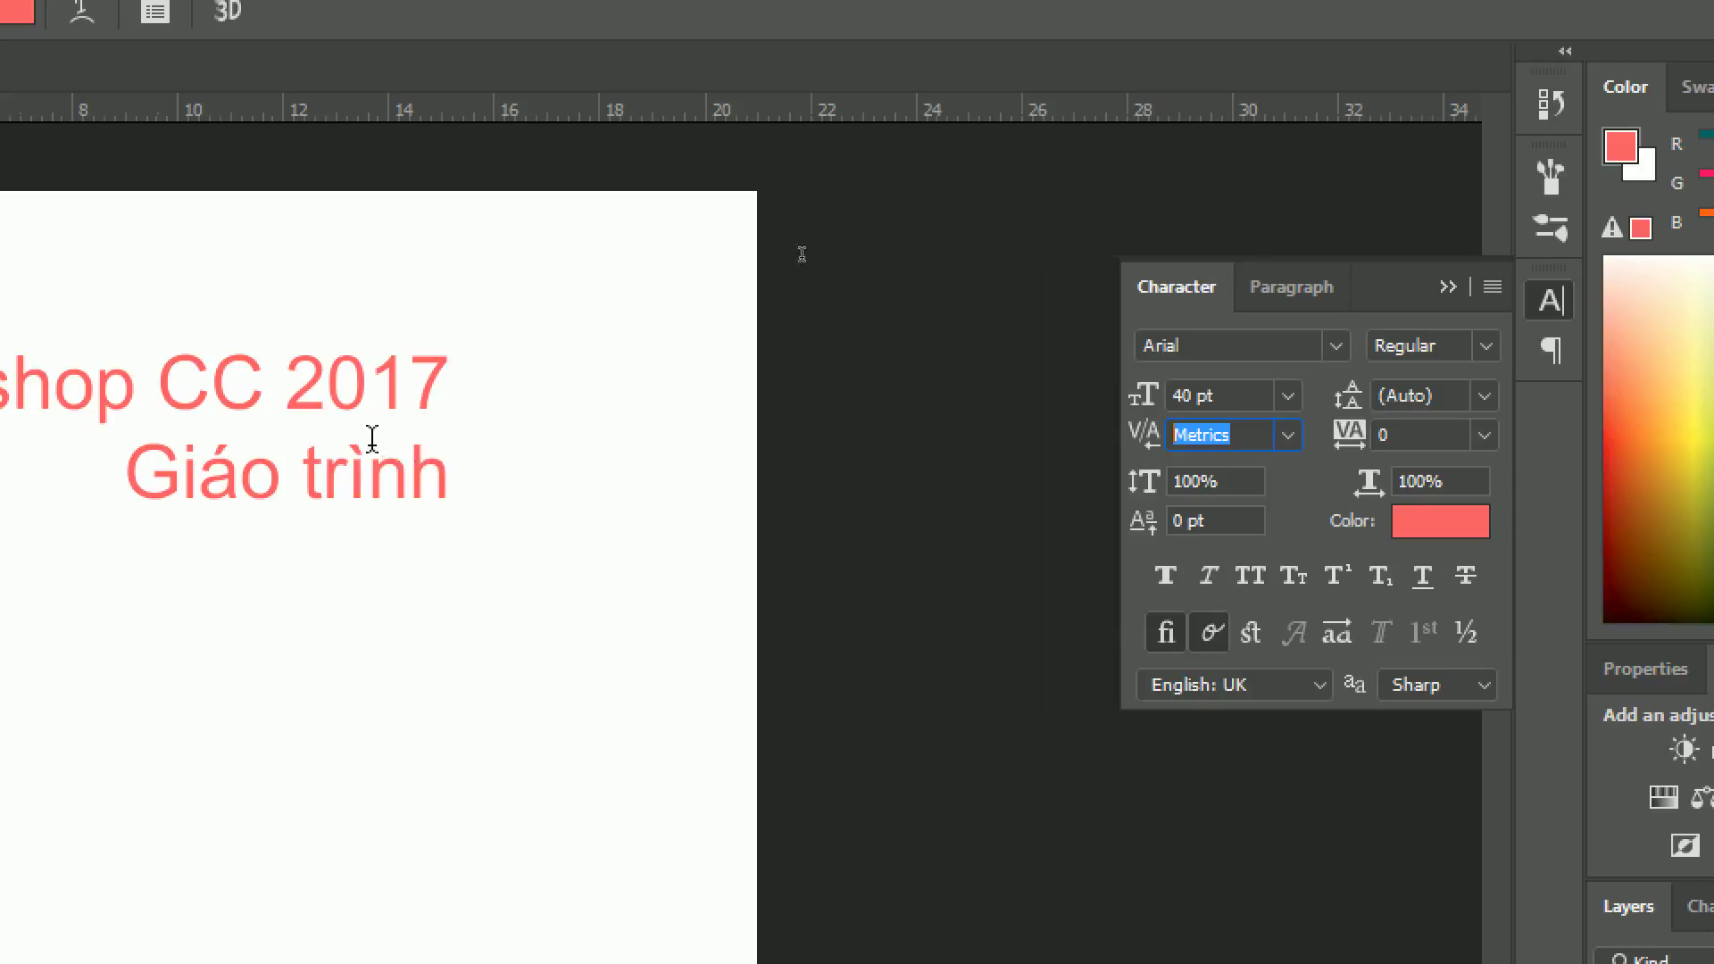
left_click(238, 375)
double_click(238, 375)
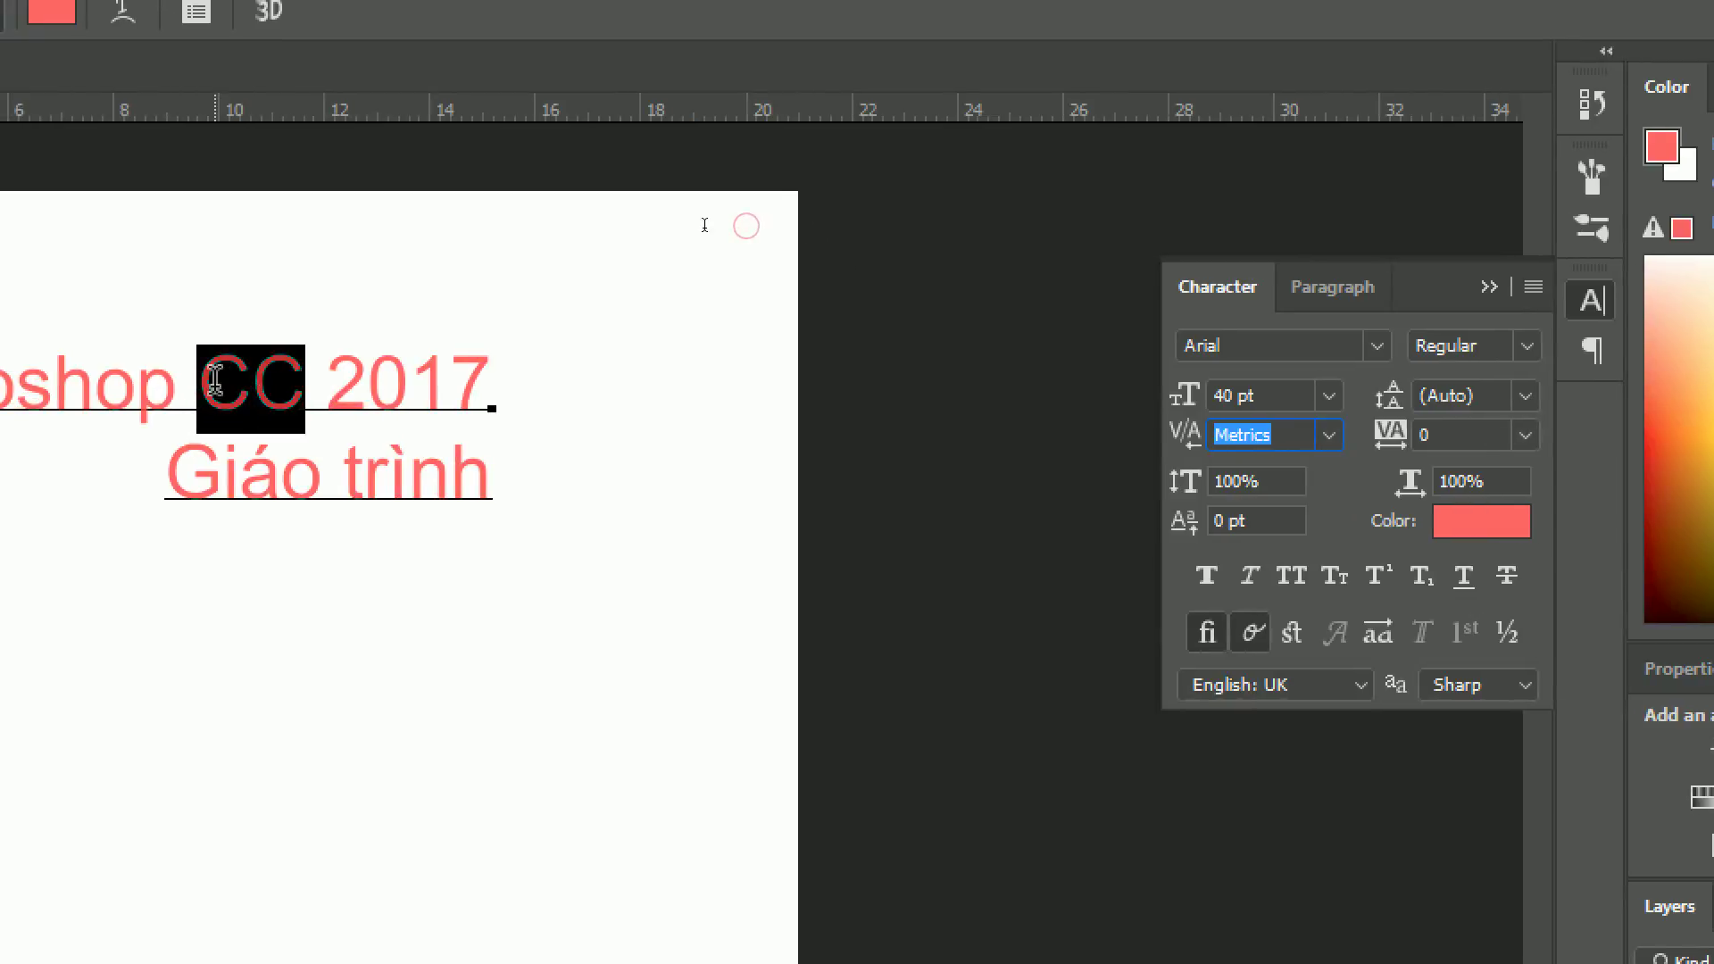
Keep kerning at Metrics and set the selected CC's tracking to 500.
left_click(1329, 437)
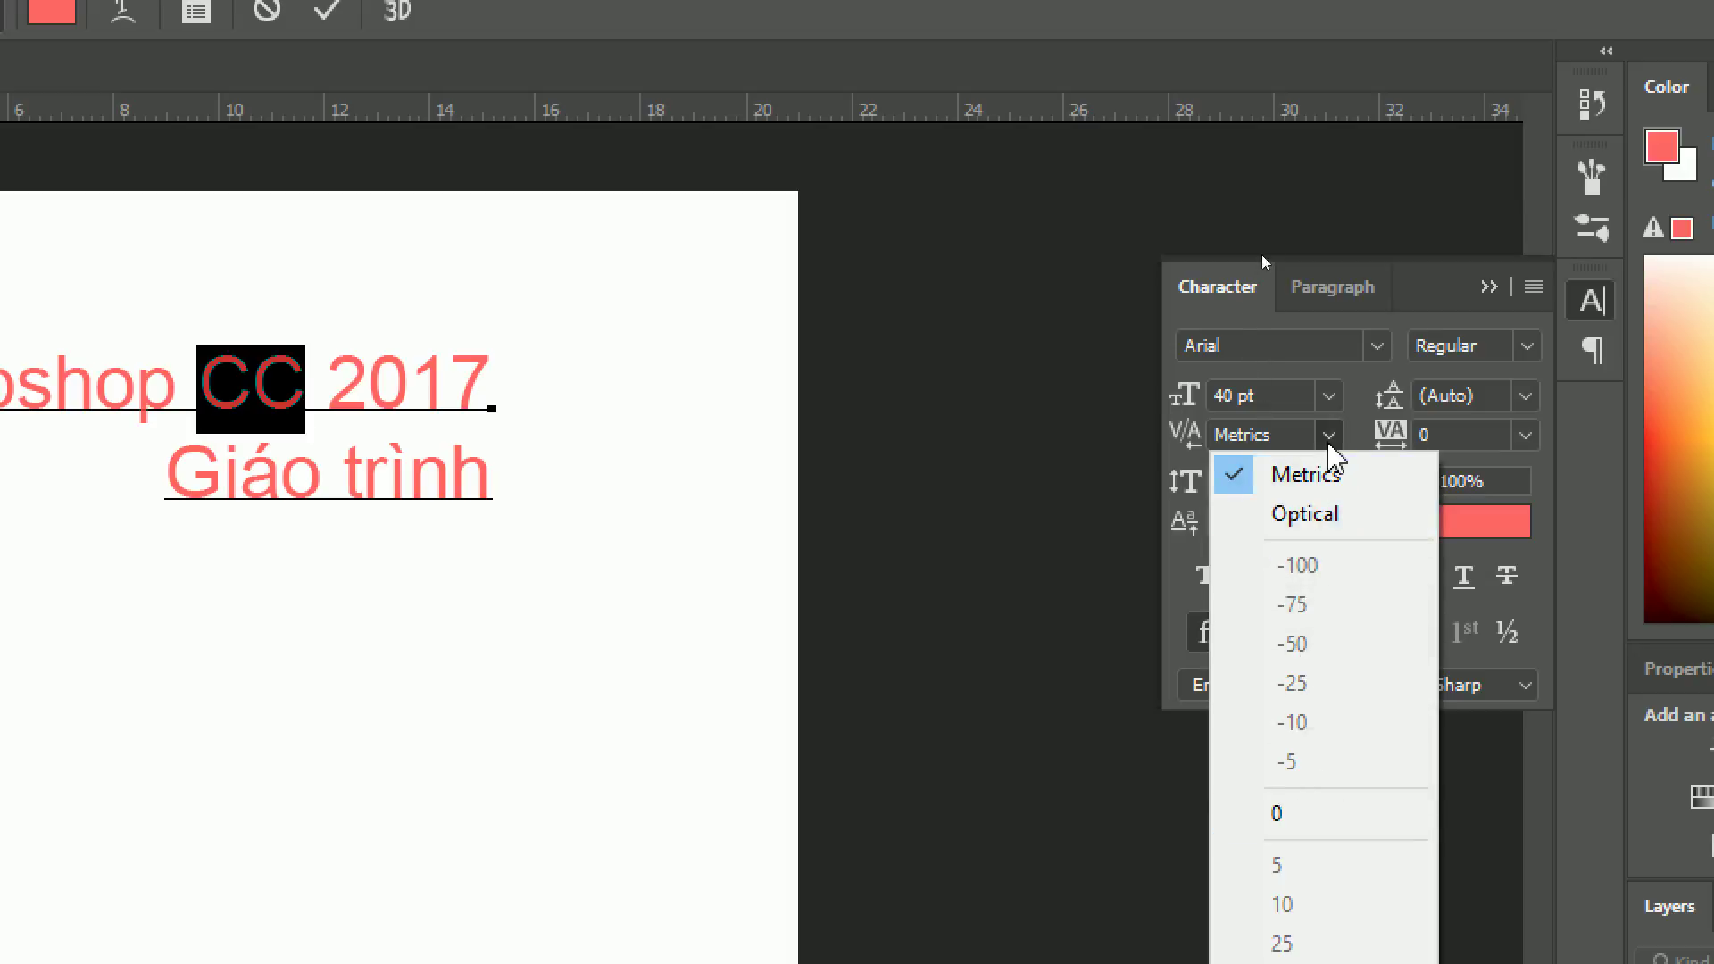
left_click(1358, 436)
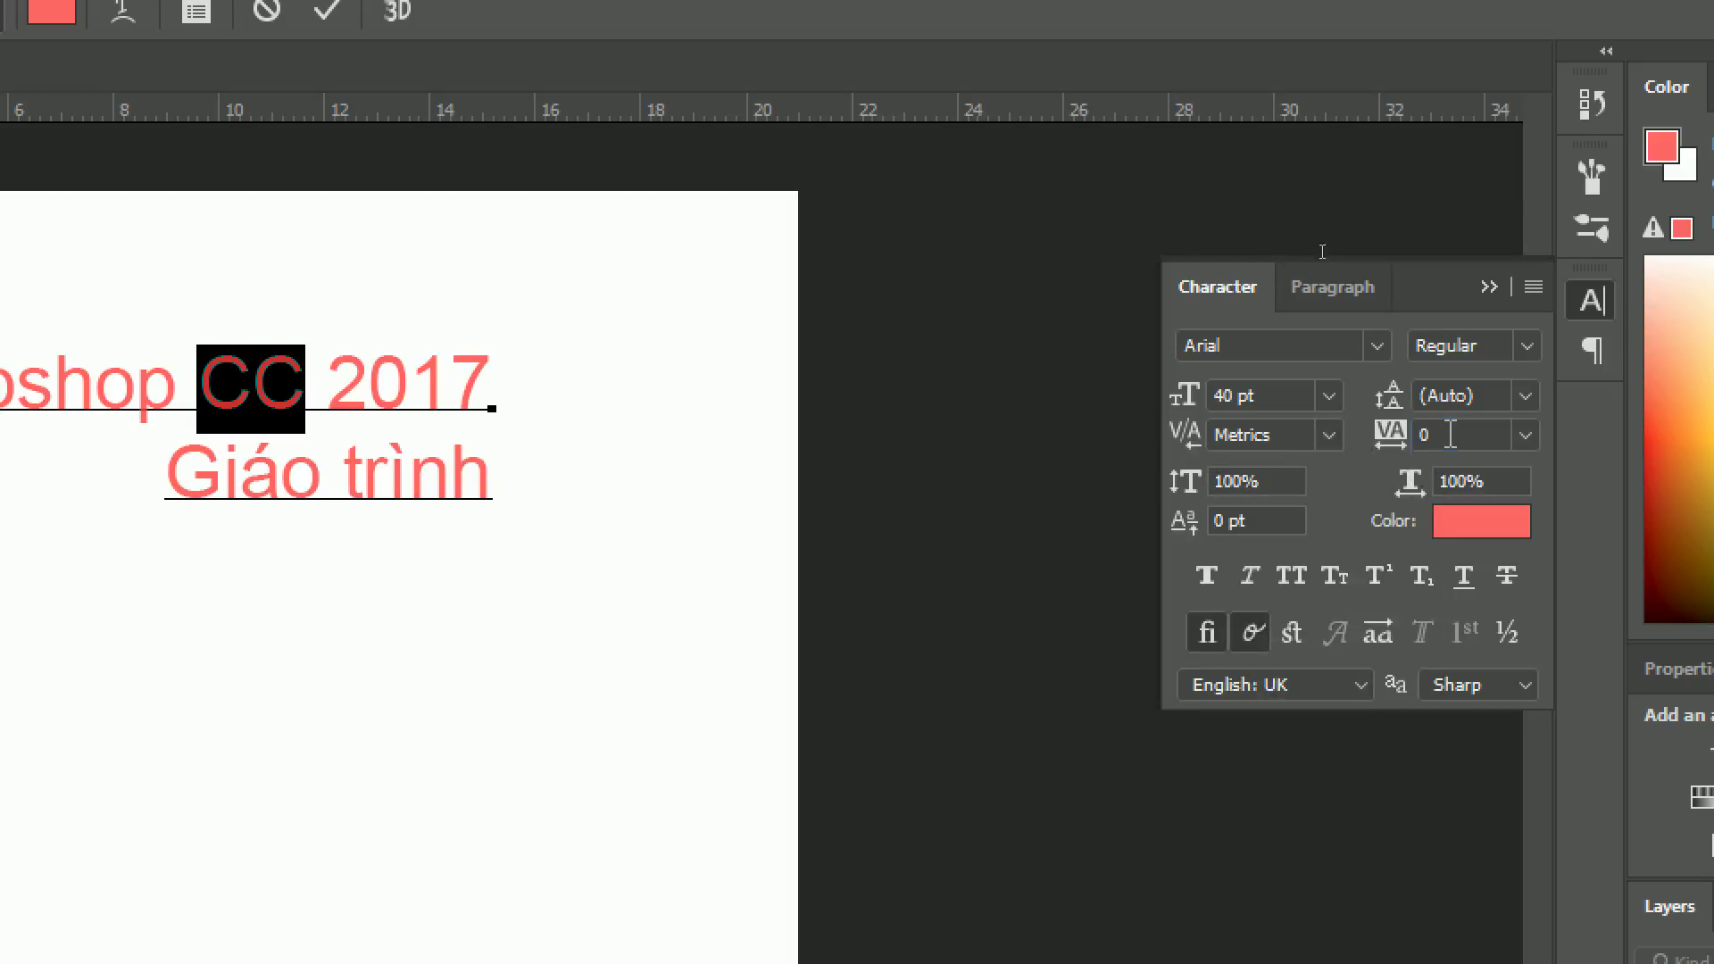
left_click(1469, 435)
type("20")
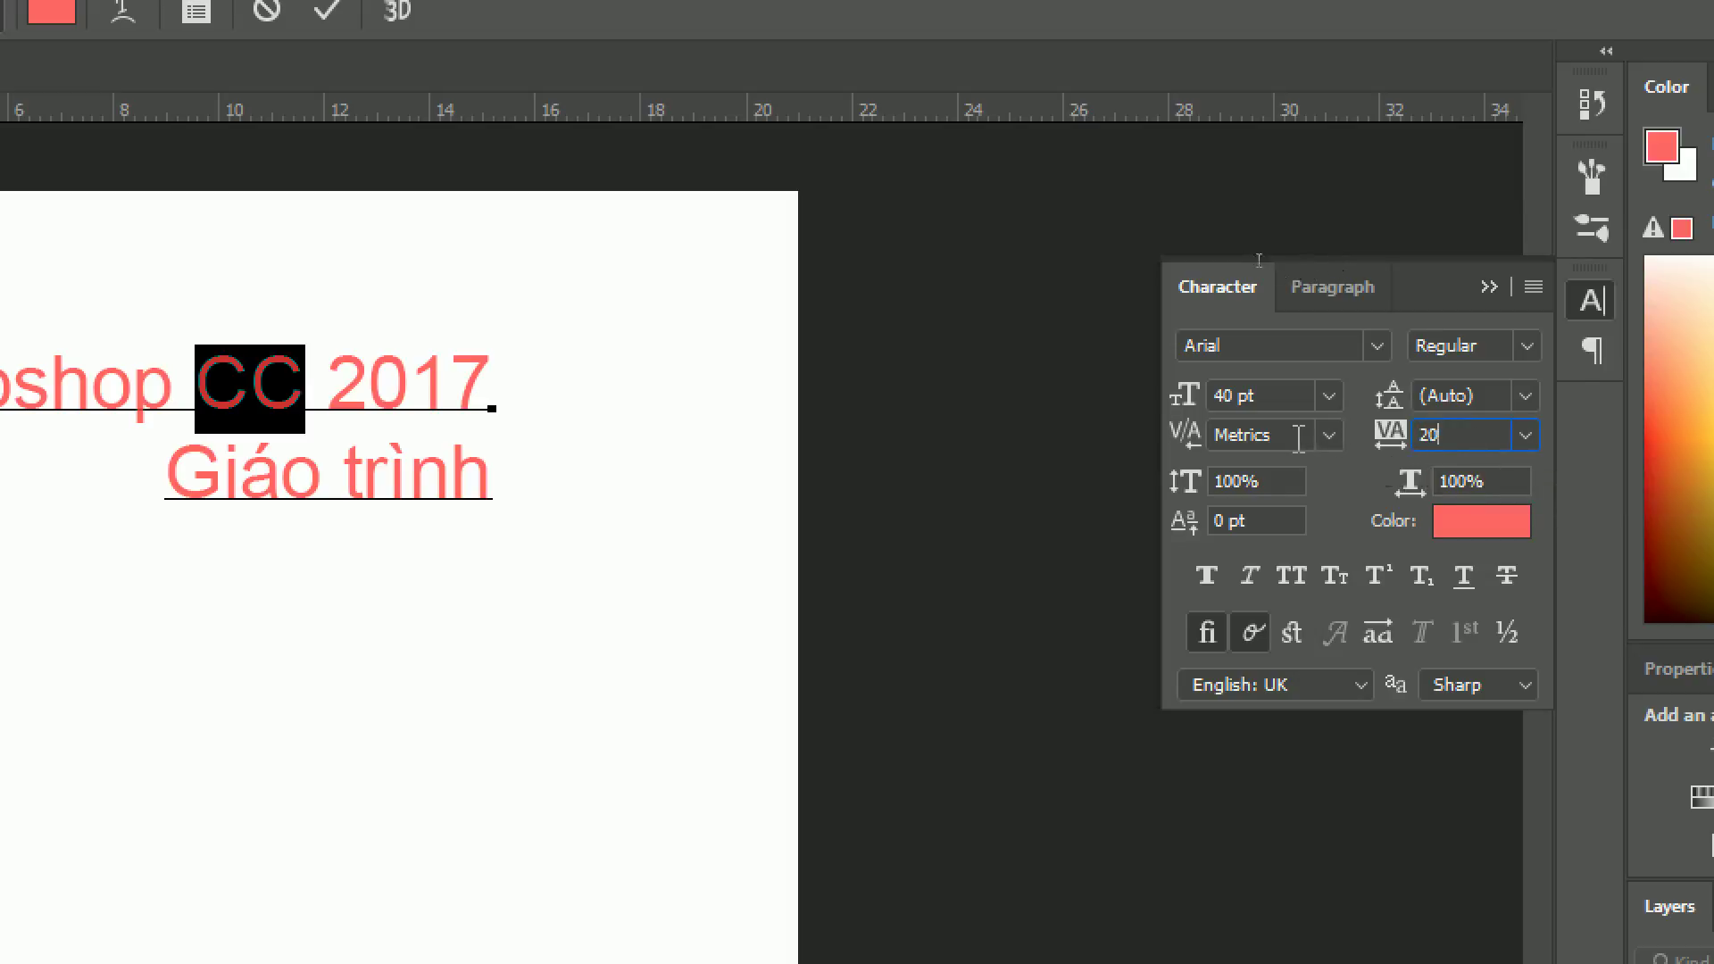
left_click(1254, 489)
left_click(1448, 437)
double_click(1482, 435)
type("100")
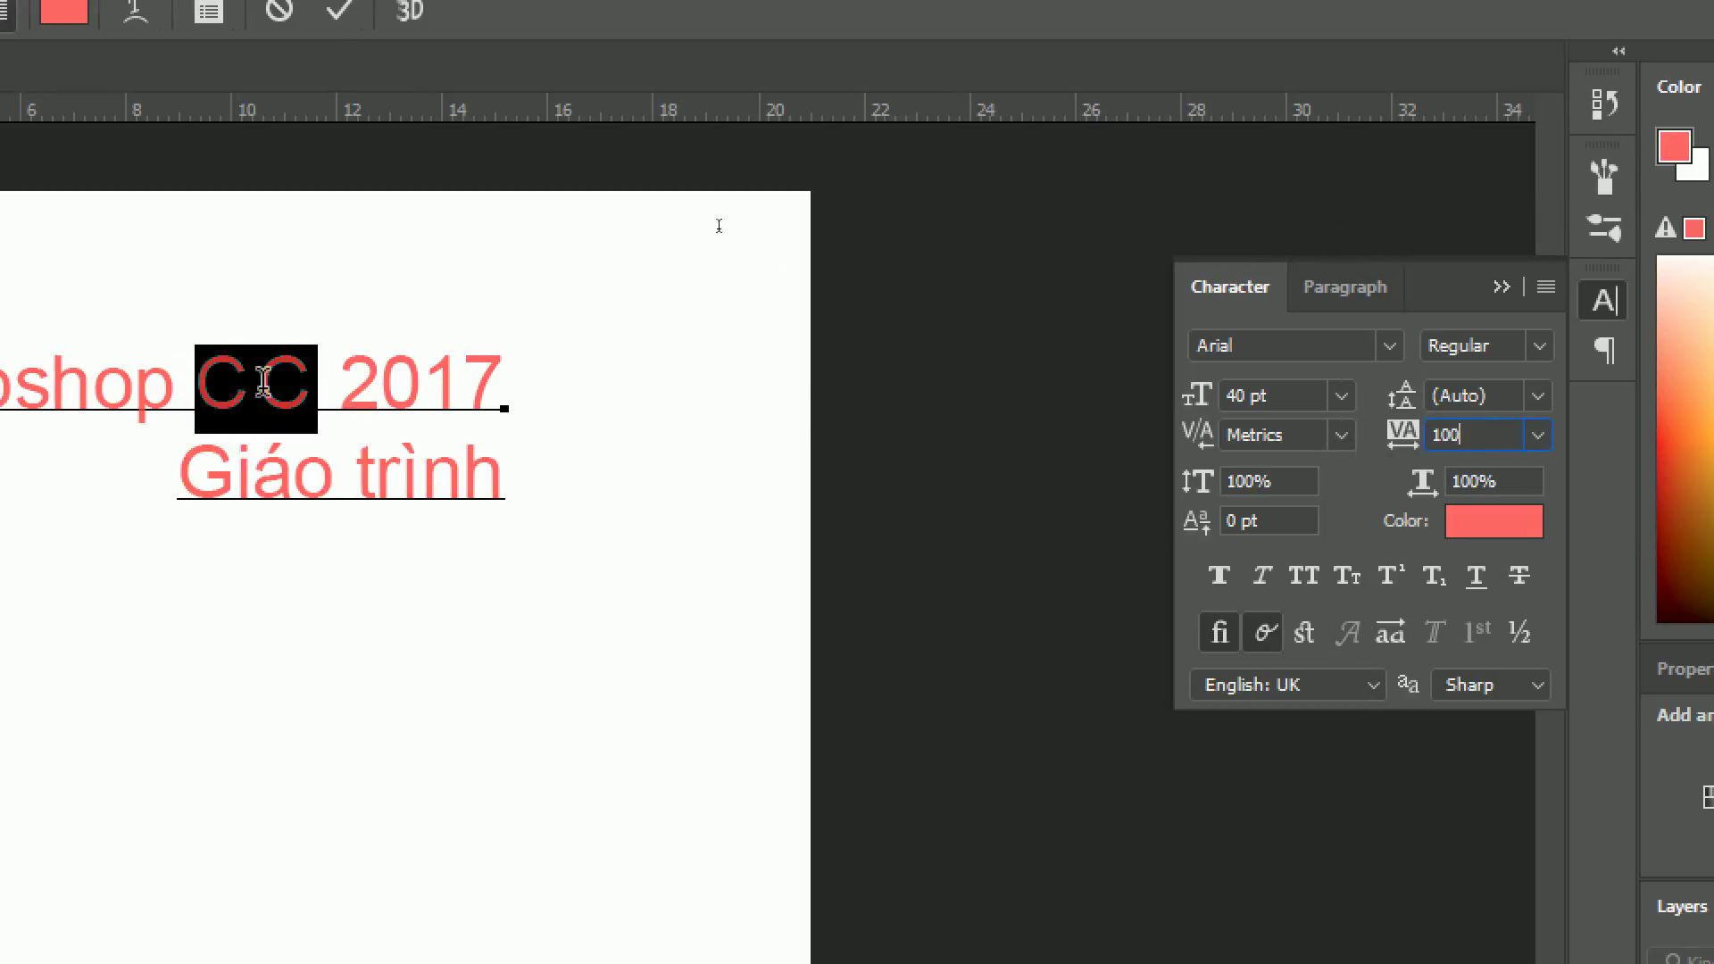
double_click(1483, 435)
type("500")
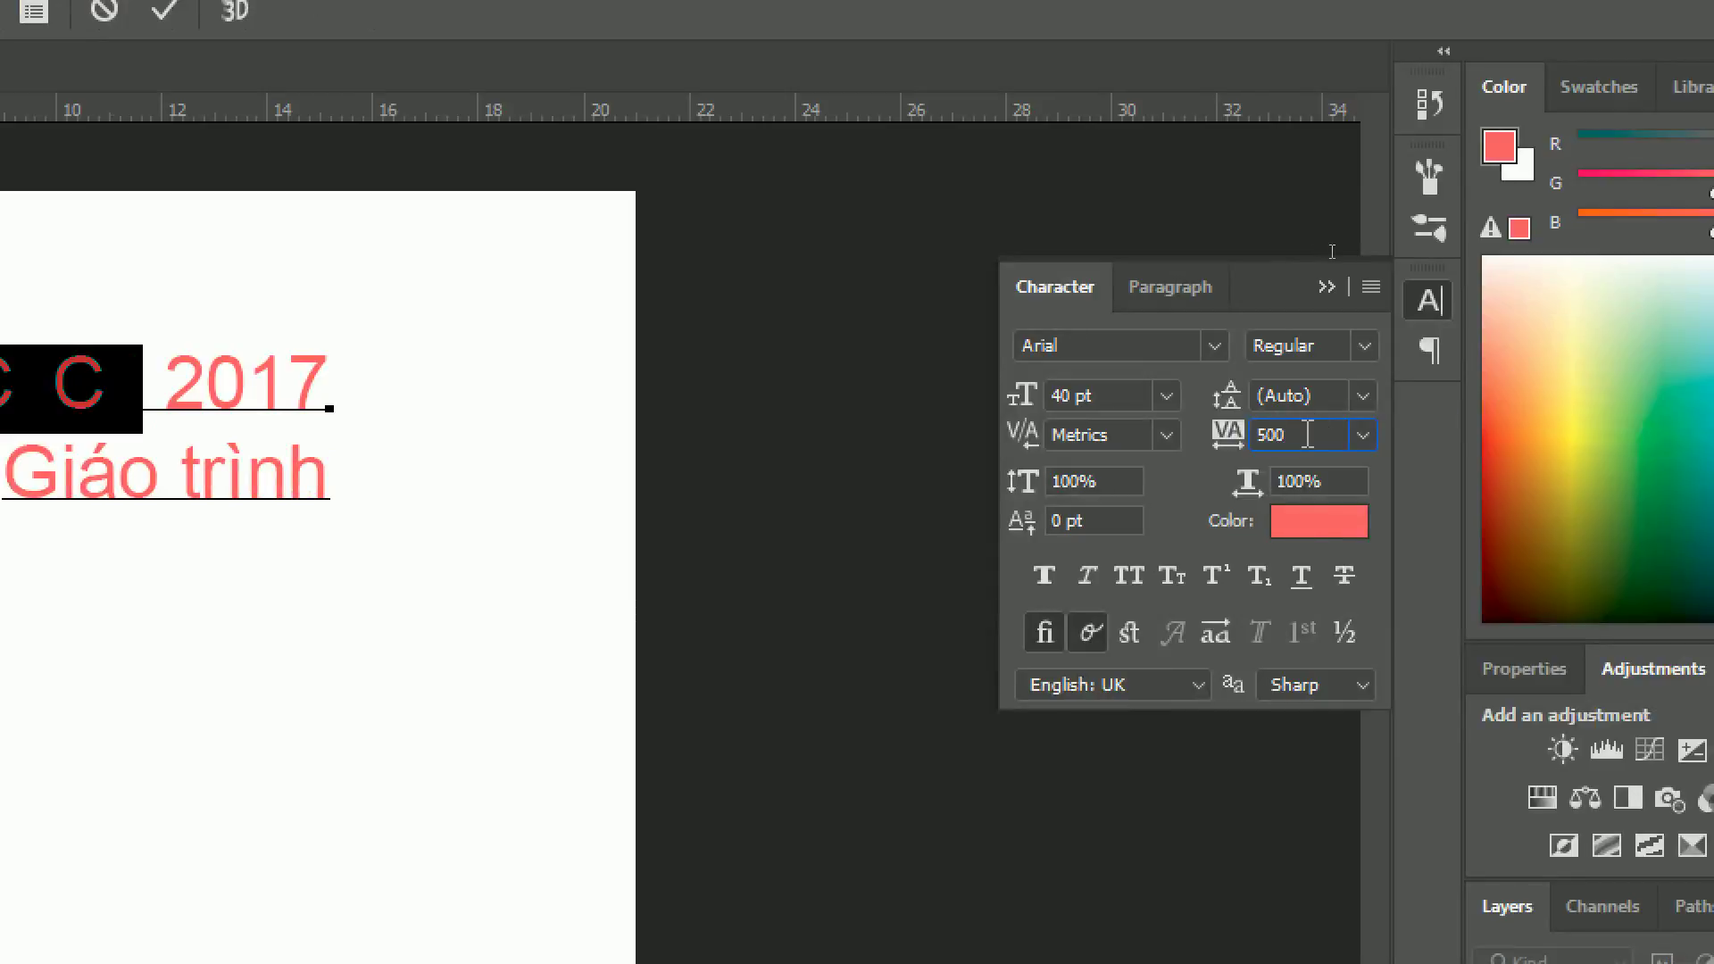
key("Return")
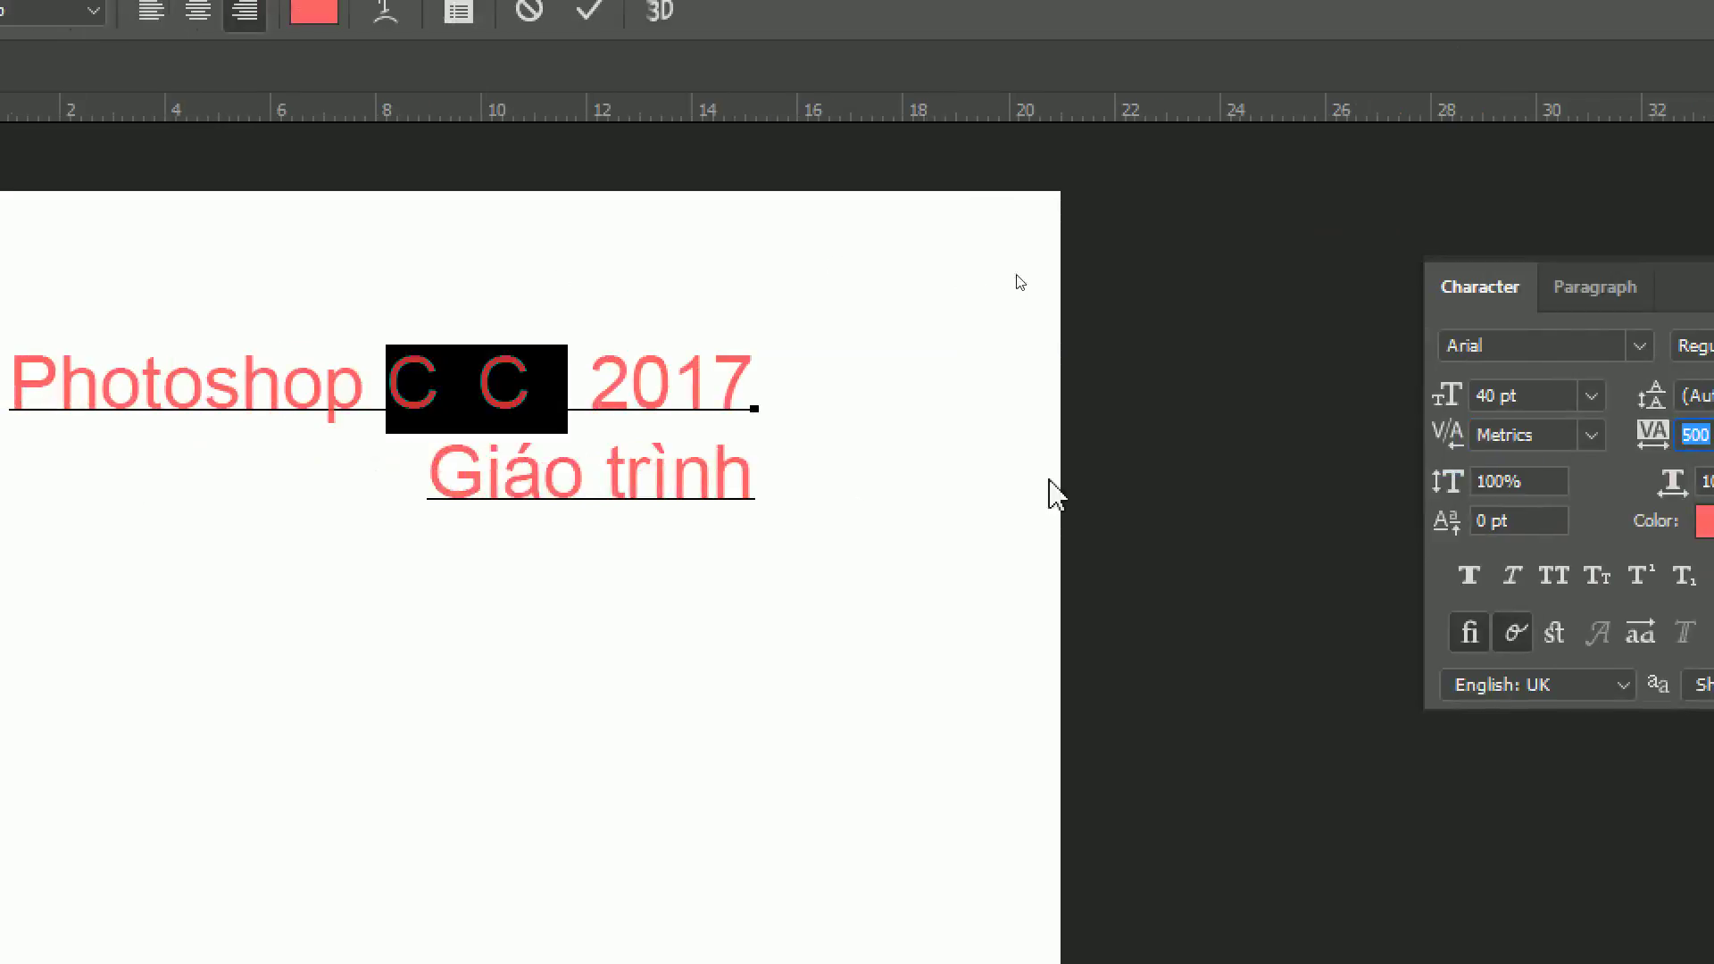
left_click(1442, 481)
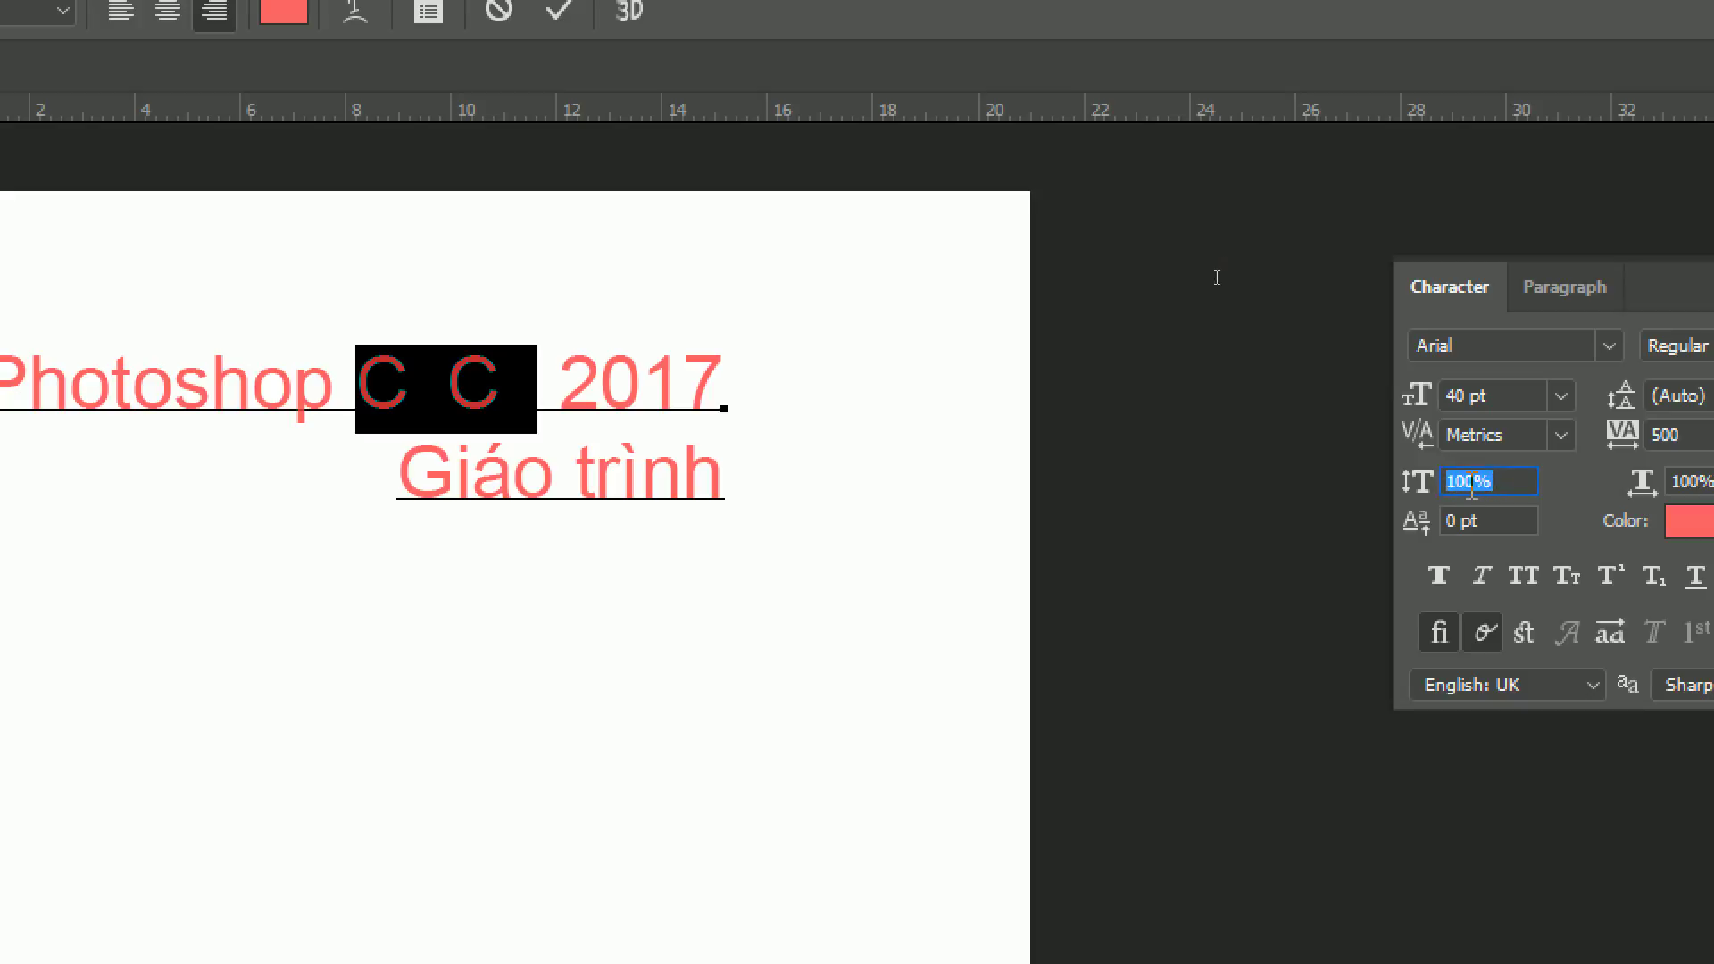
type("300")
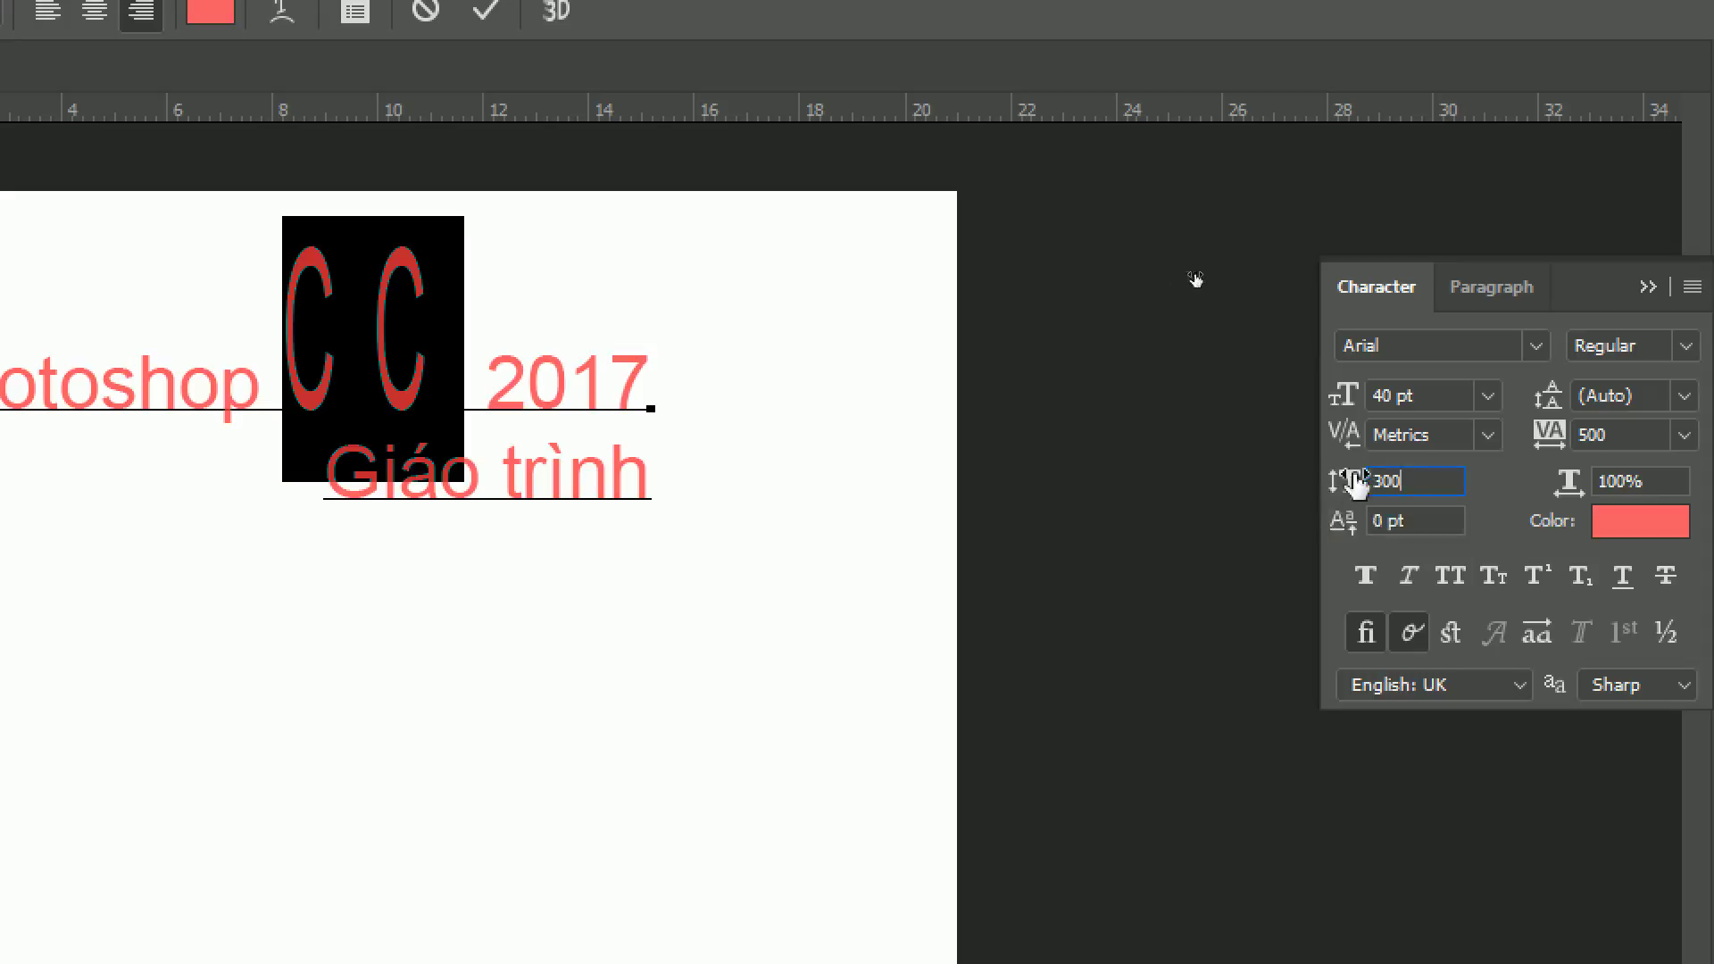
left_click(1214, 491)
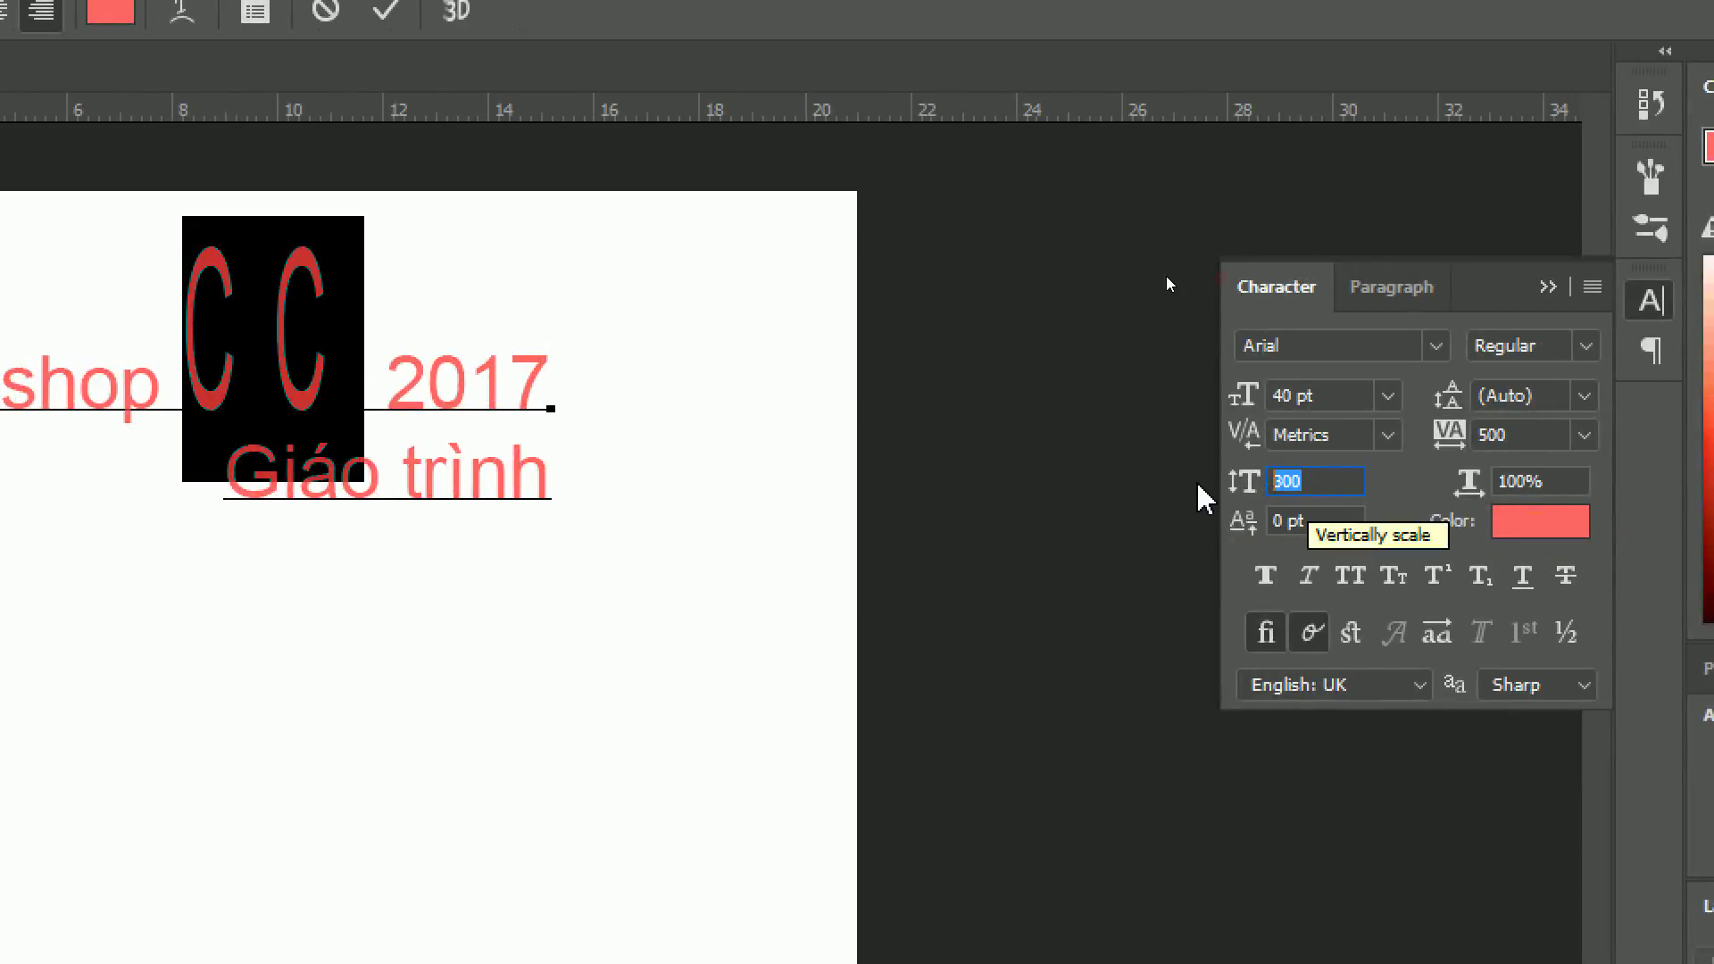
type("100")
key("Return")
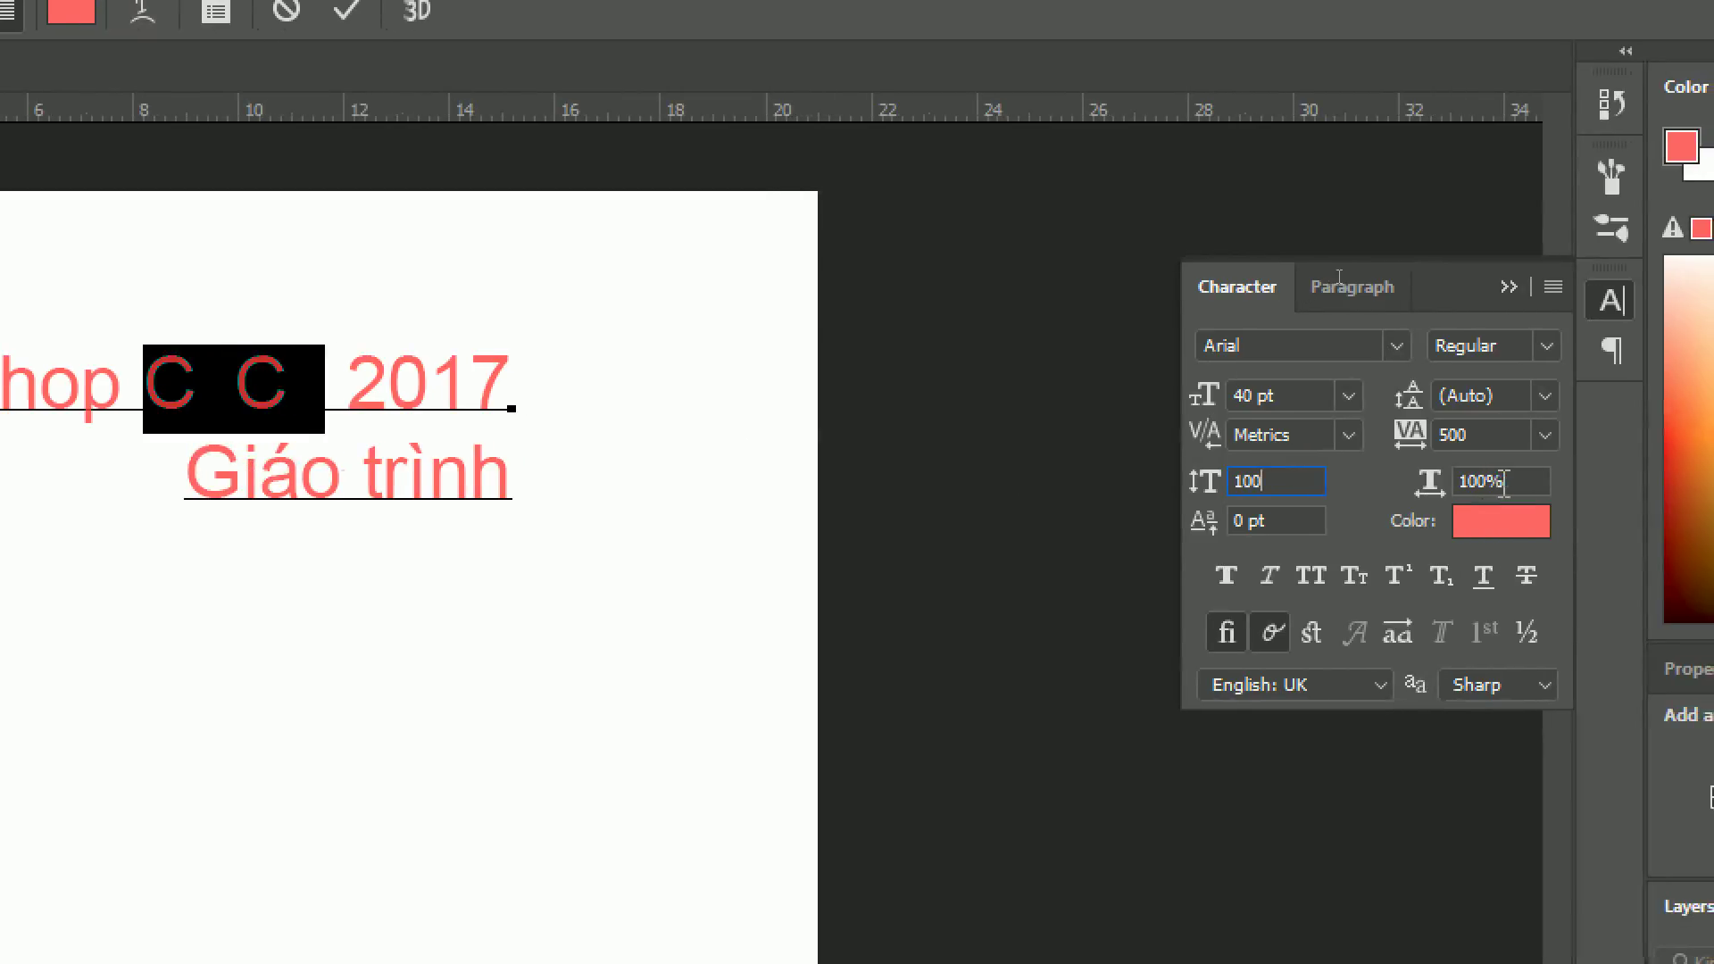
left_click(1504, 482)
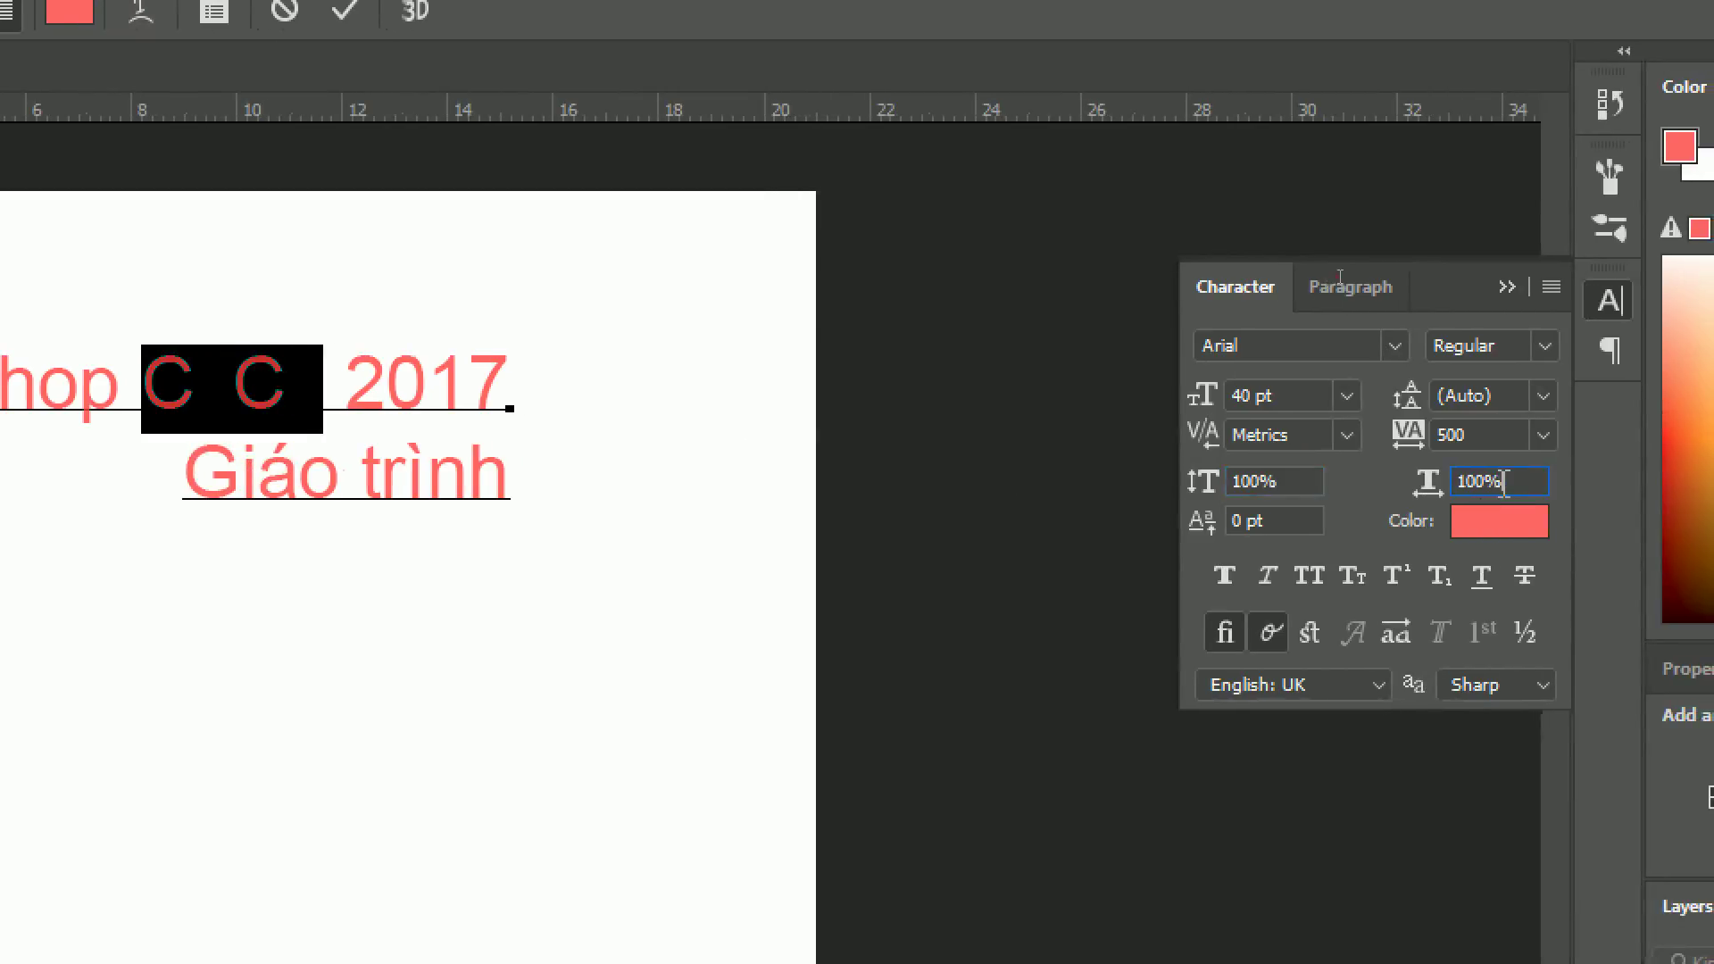
type("500")
key("Return")
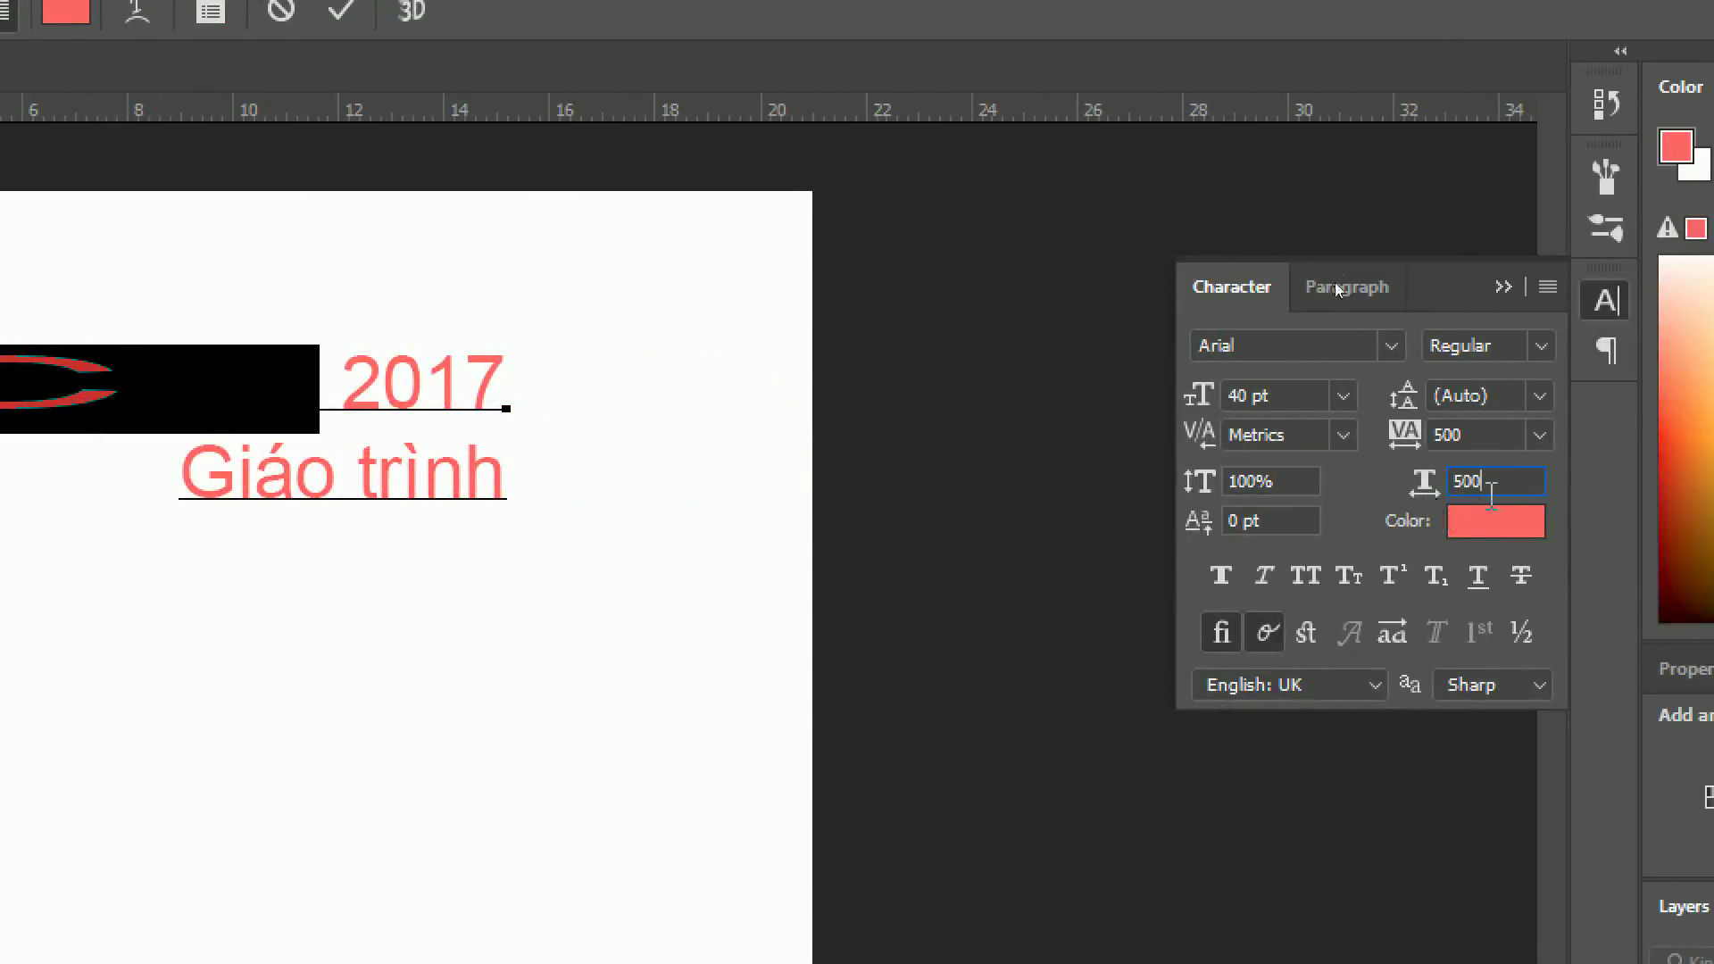
double_click(1491, 494)
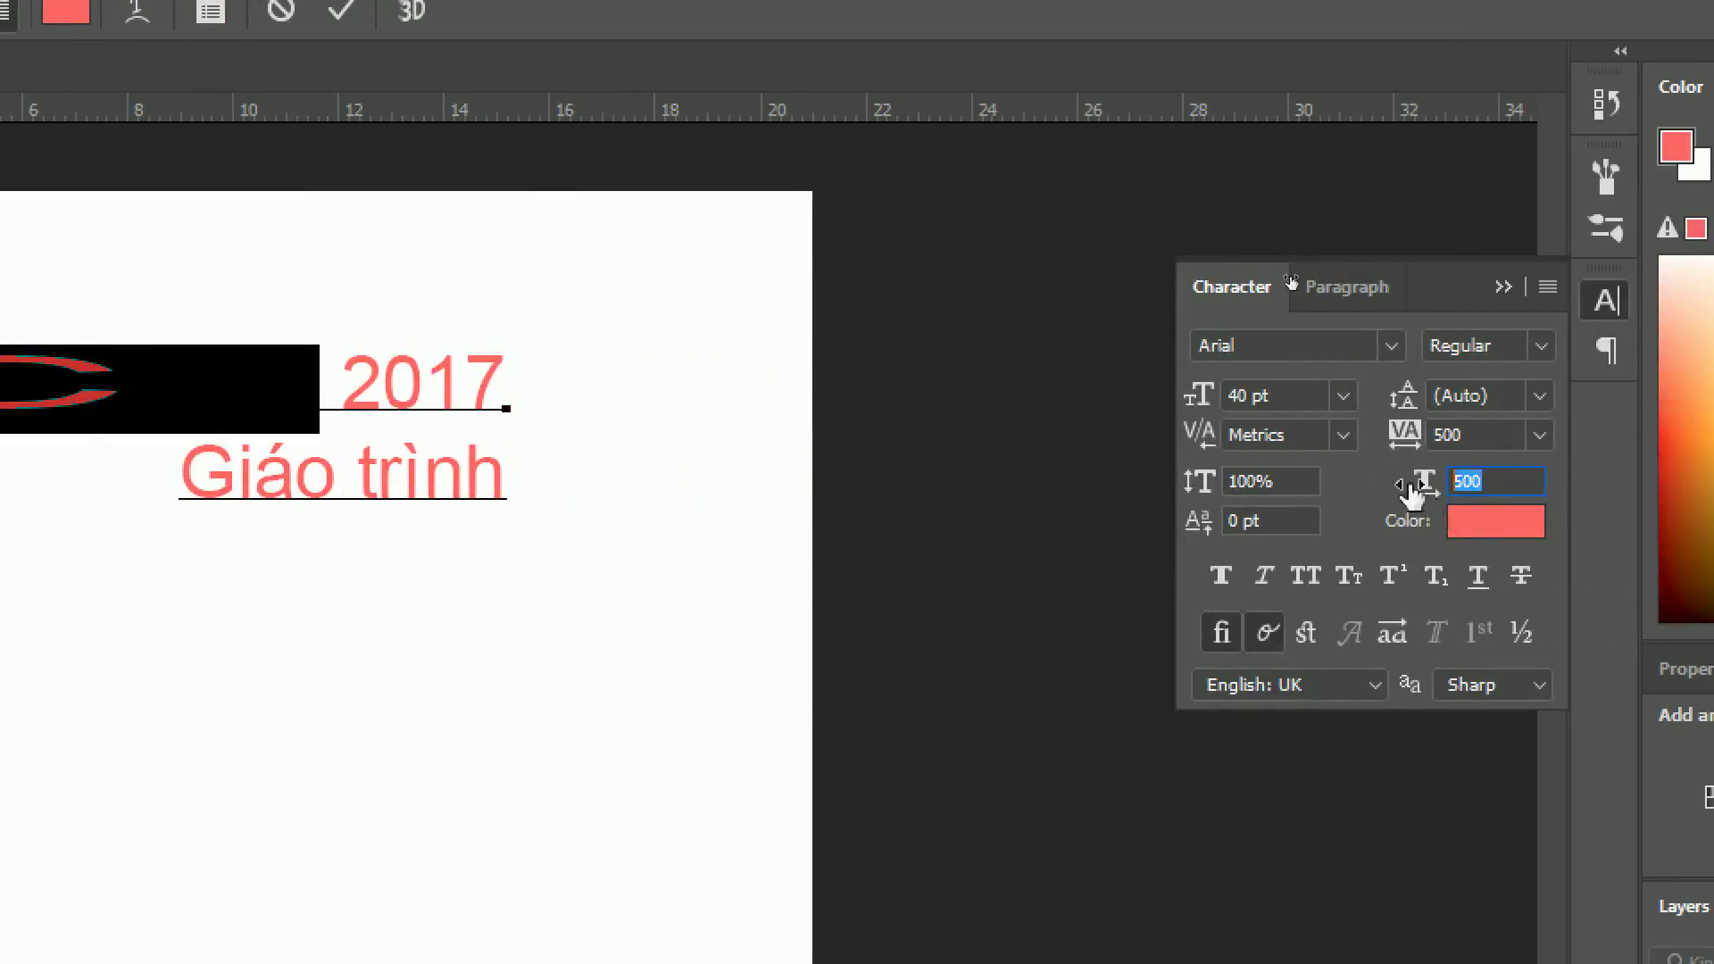
type("100")
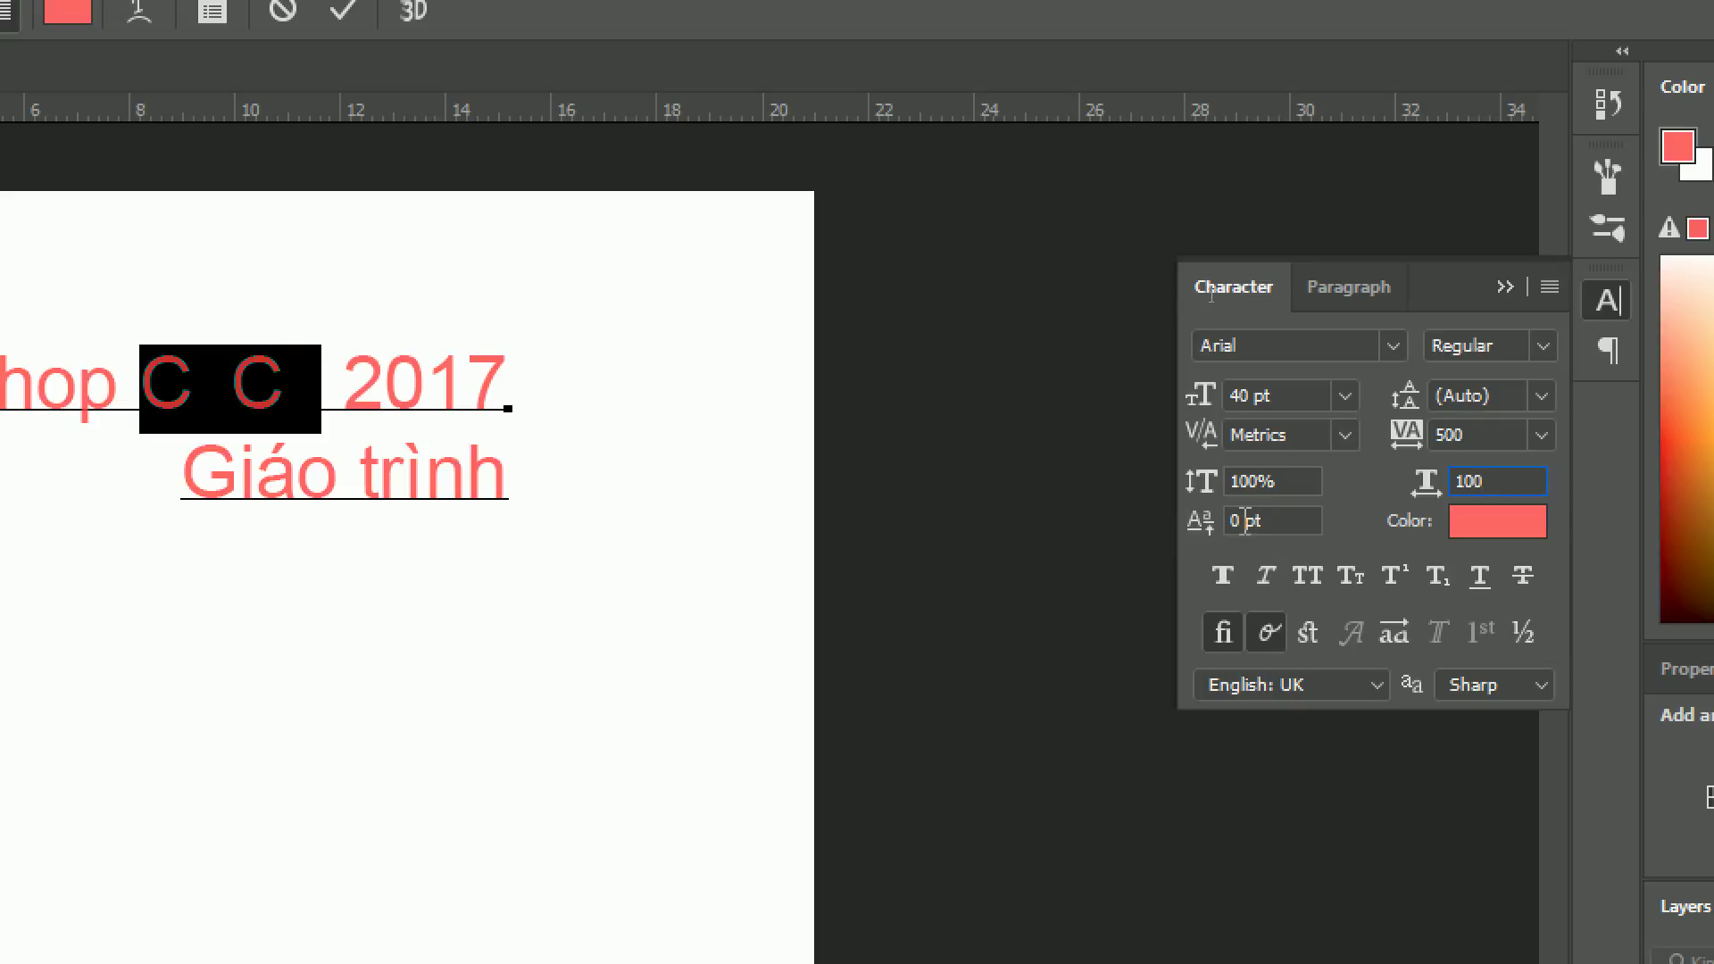
key("Tab")
type("20")
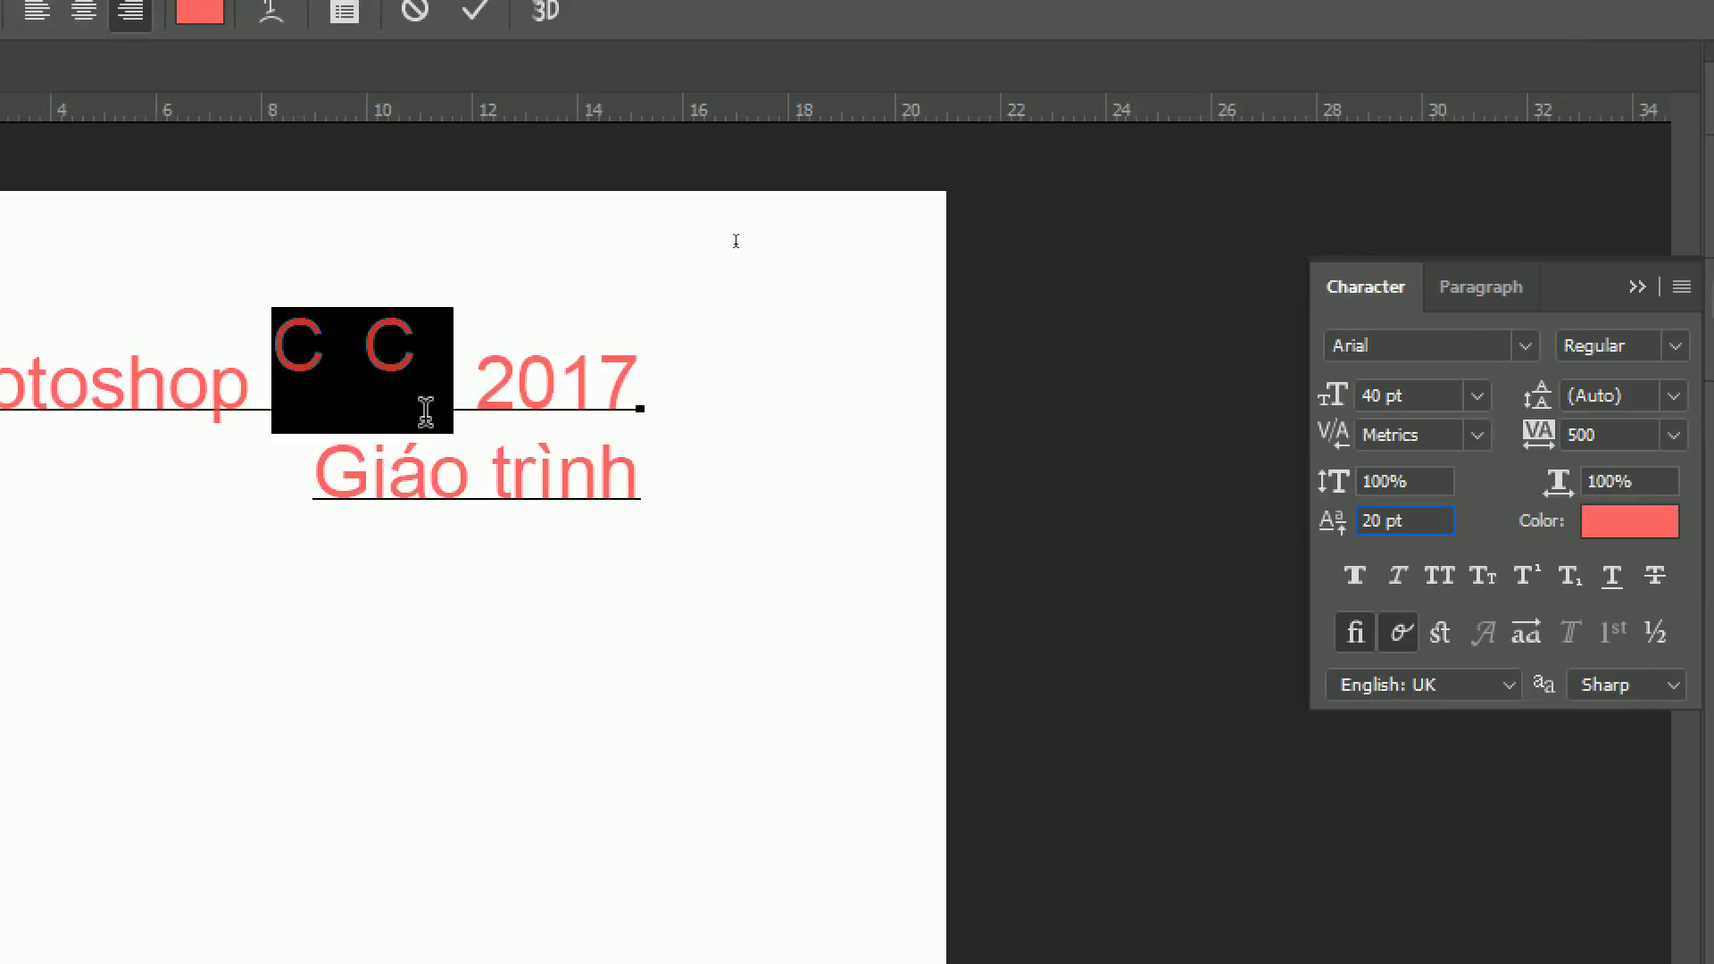
key("BackSpace")
key("BackSpace")
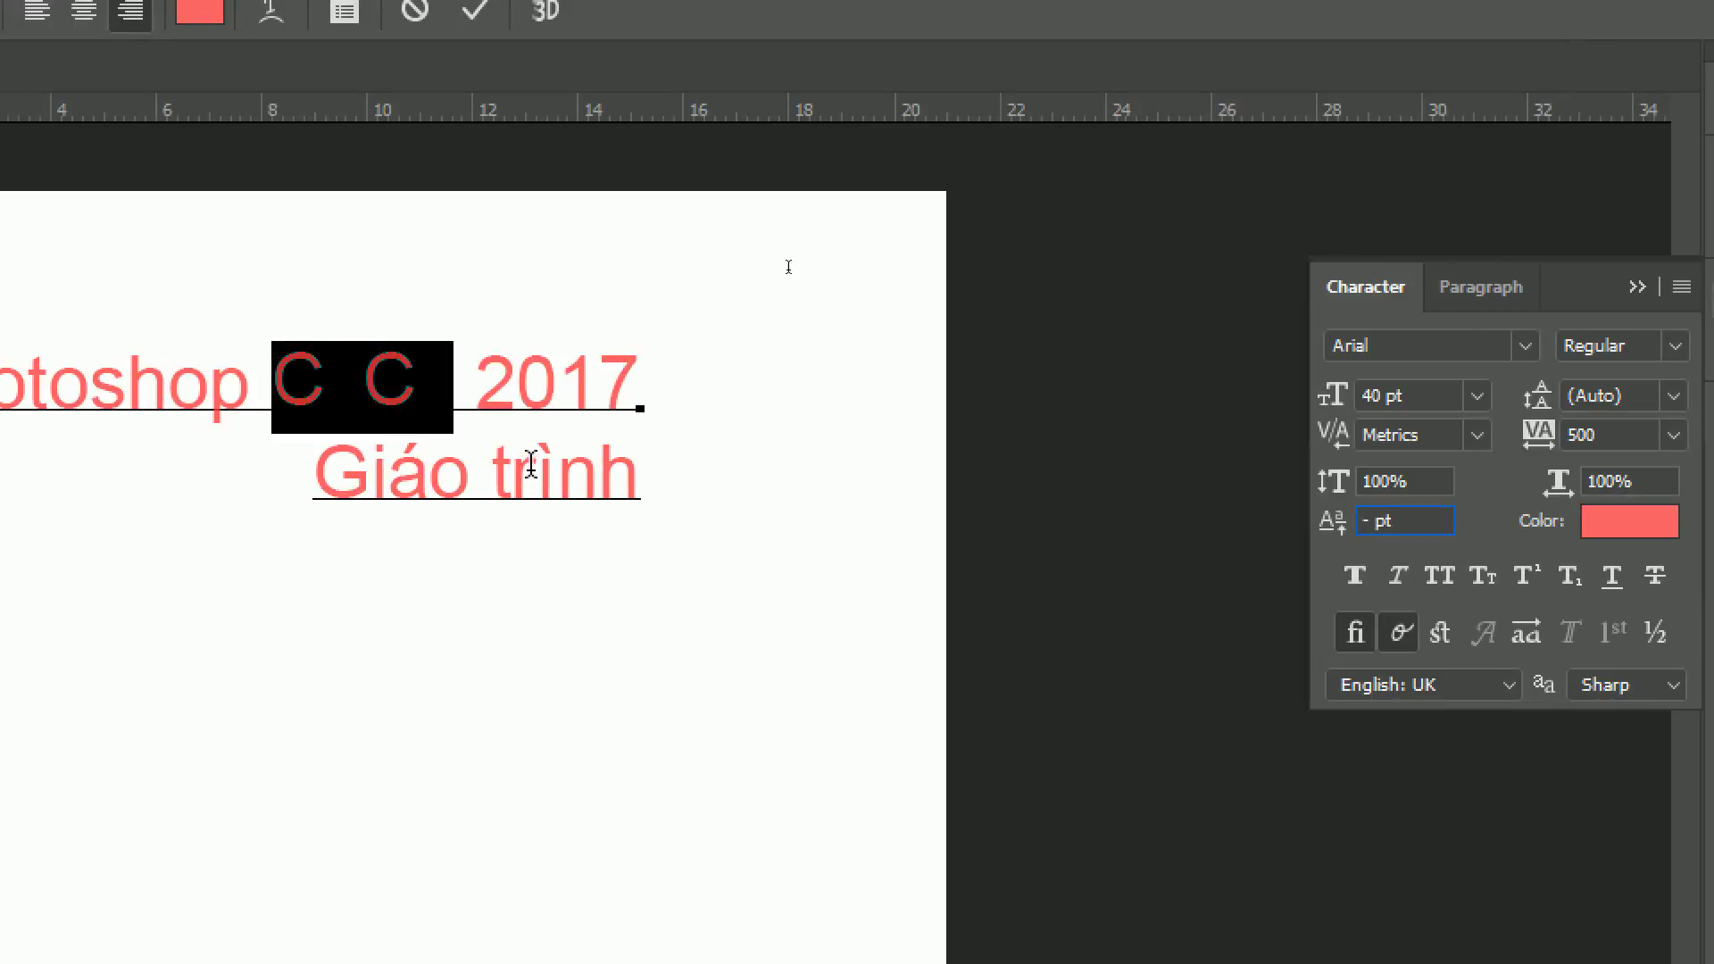
type("30")
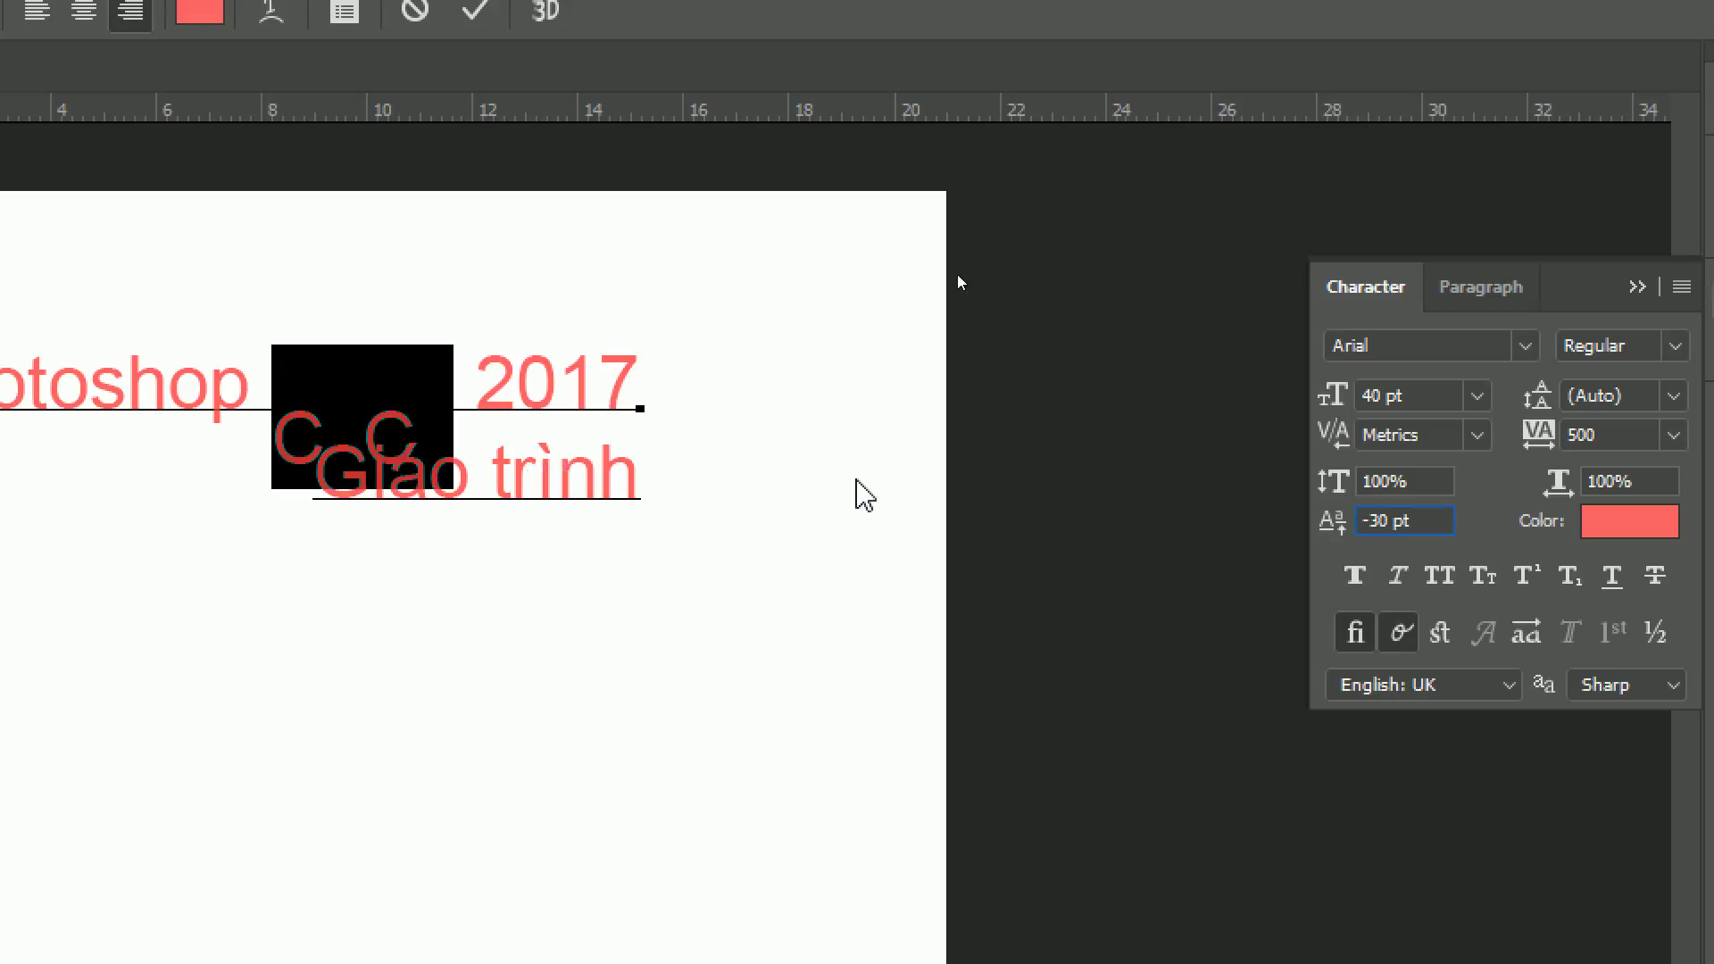
left_click(1330, 522)
key("BackSpace")
type("0")
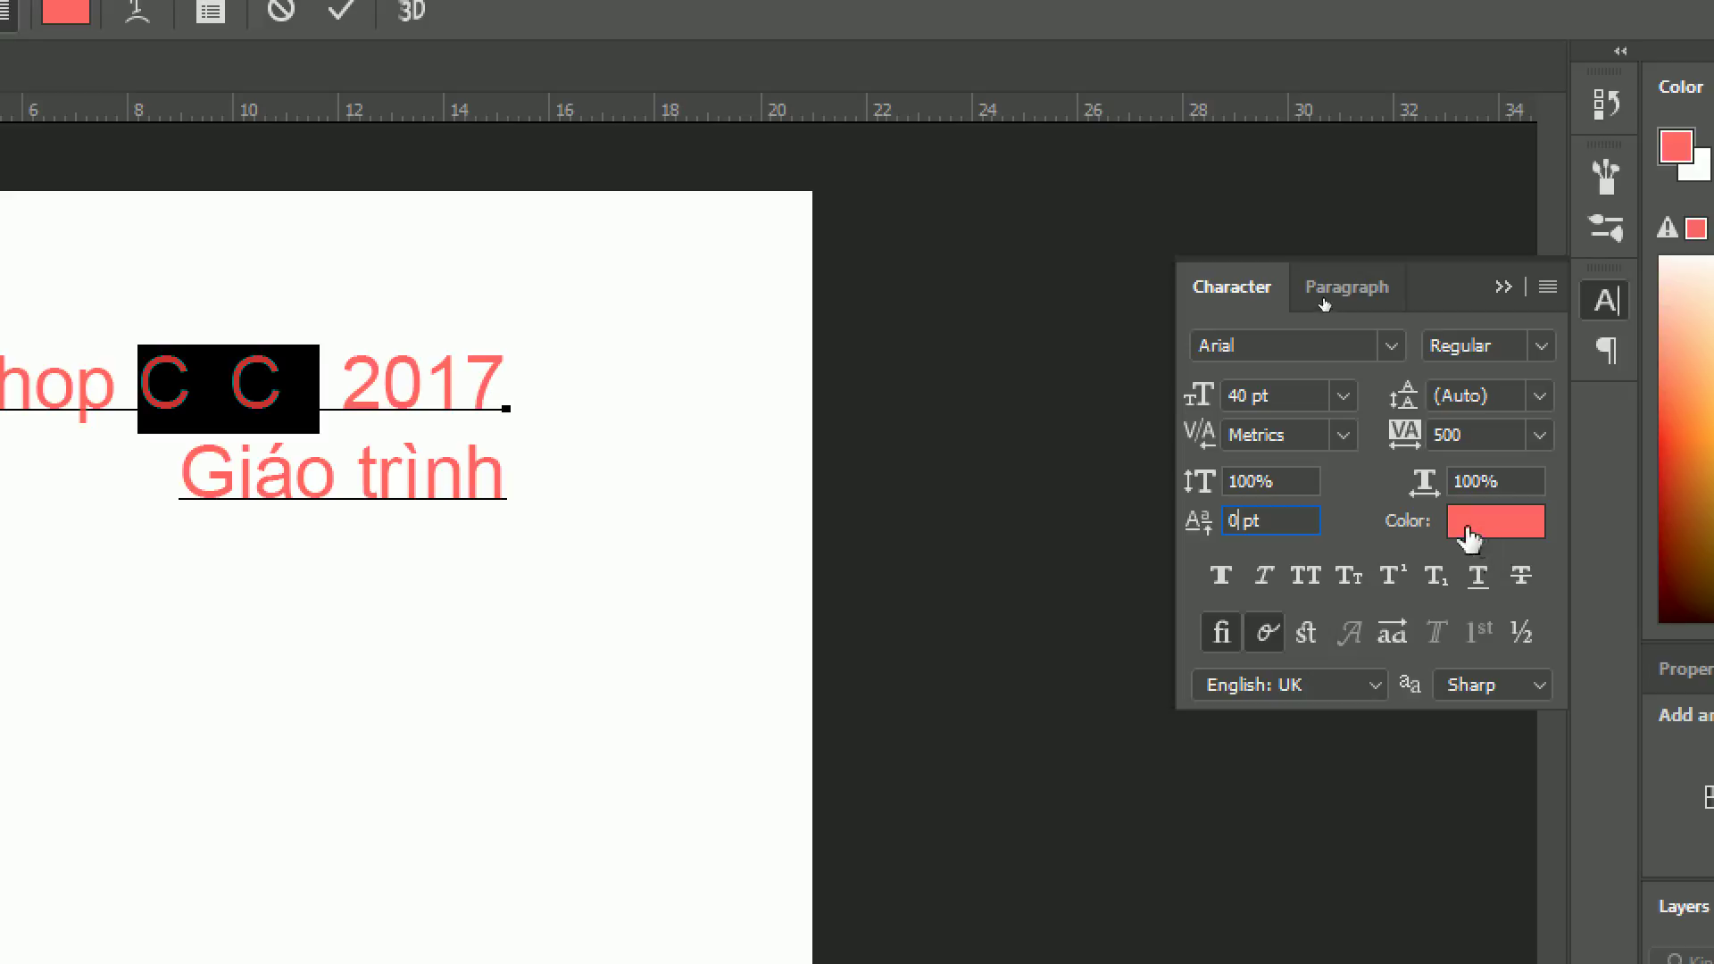
left_click(1468, 535)
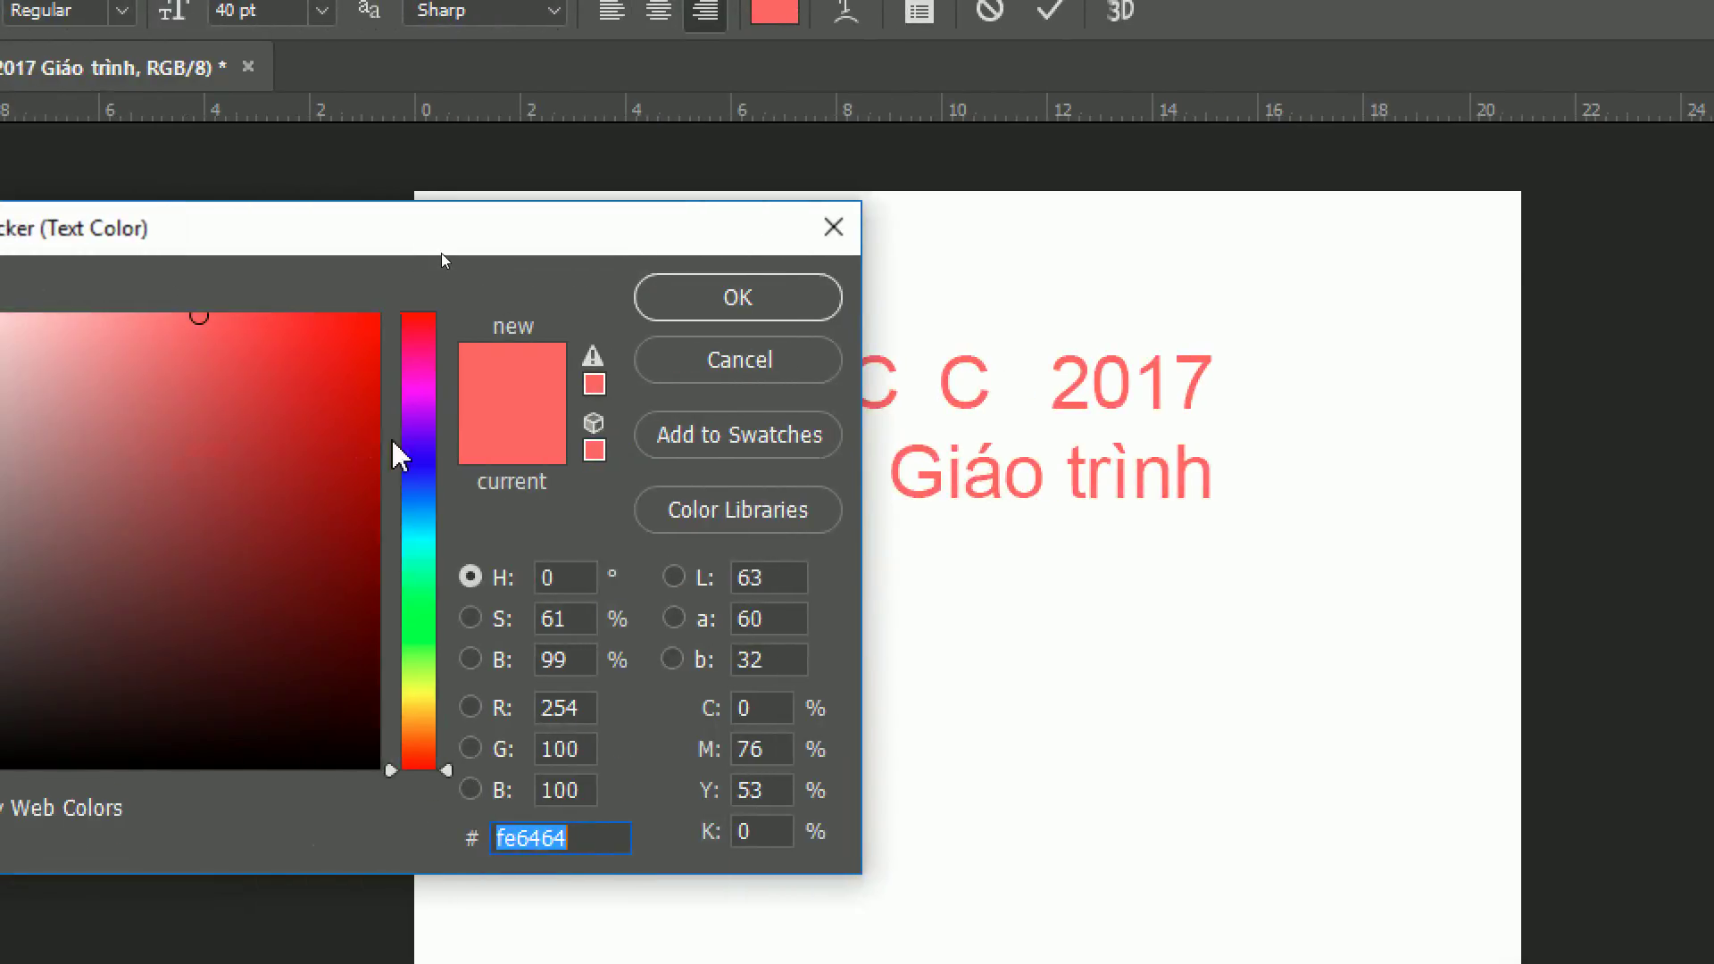
Colour the CC letters a saturated blue and show the Paragraph settings.
left_click(418, 496)
left_click_drag(425, 591, 425, 465)
left_click_drag(325, 364, 352, 336)
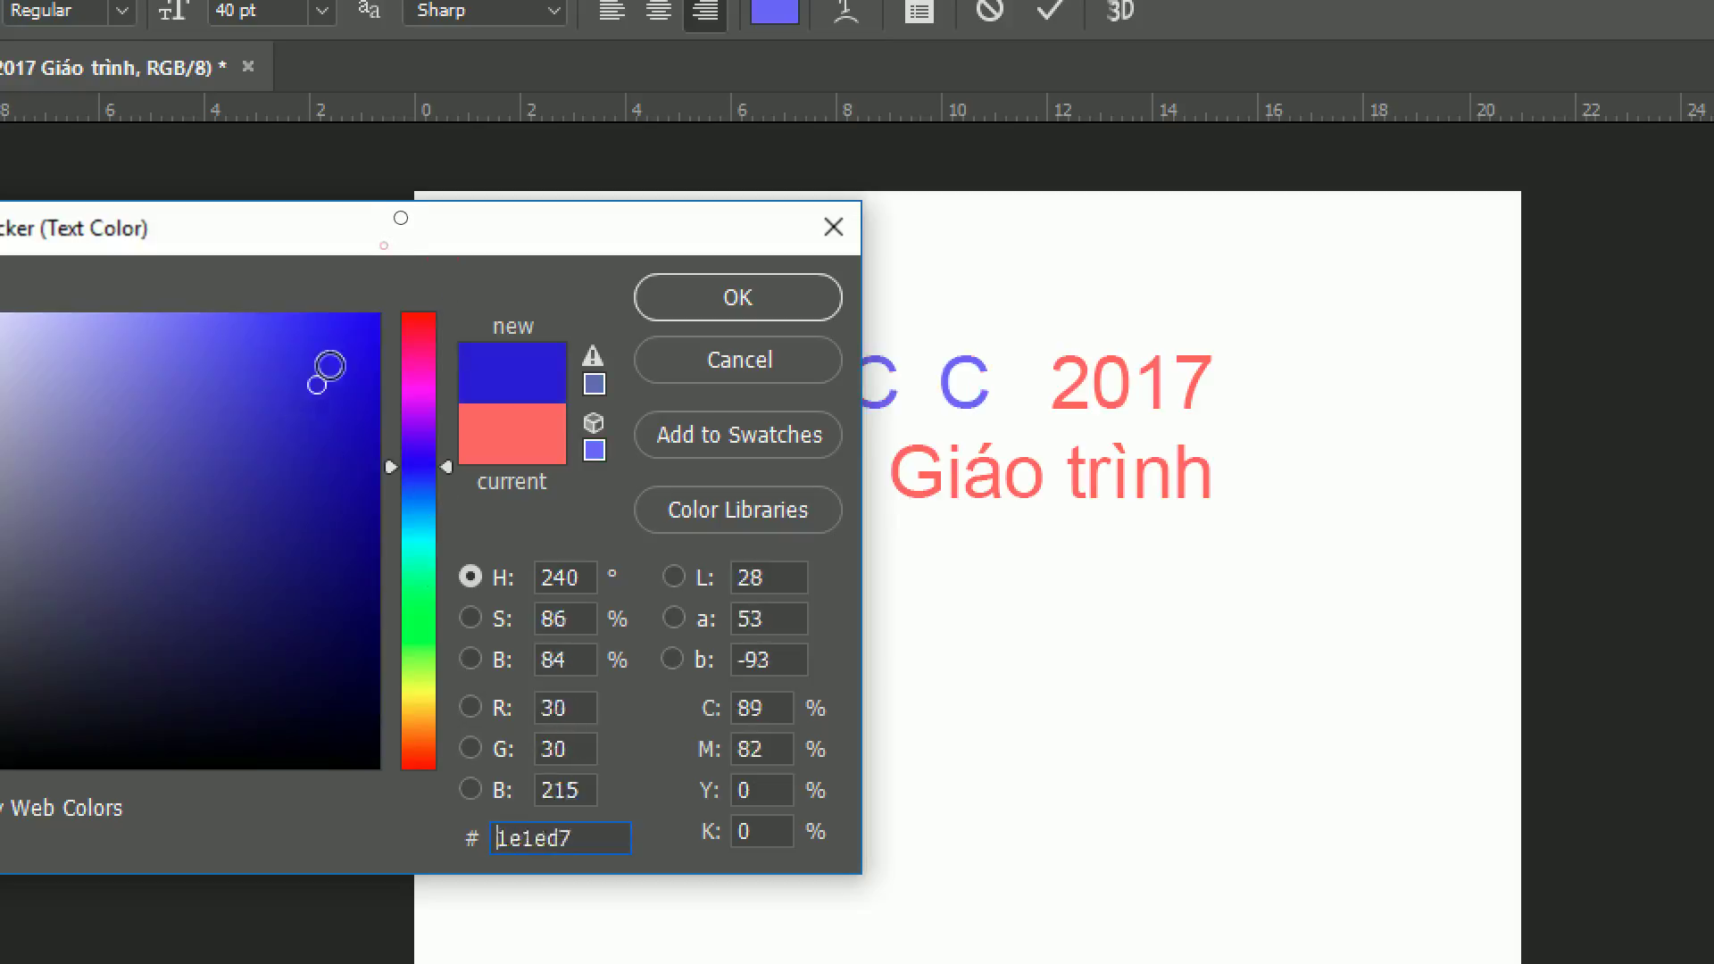
left_click(732, 300)
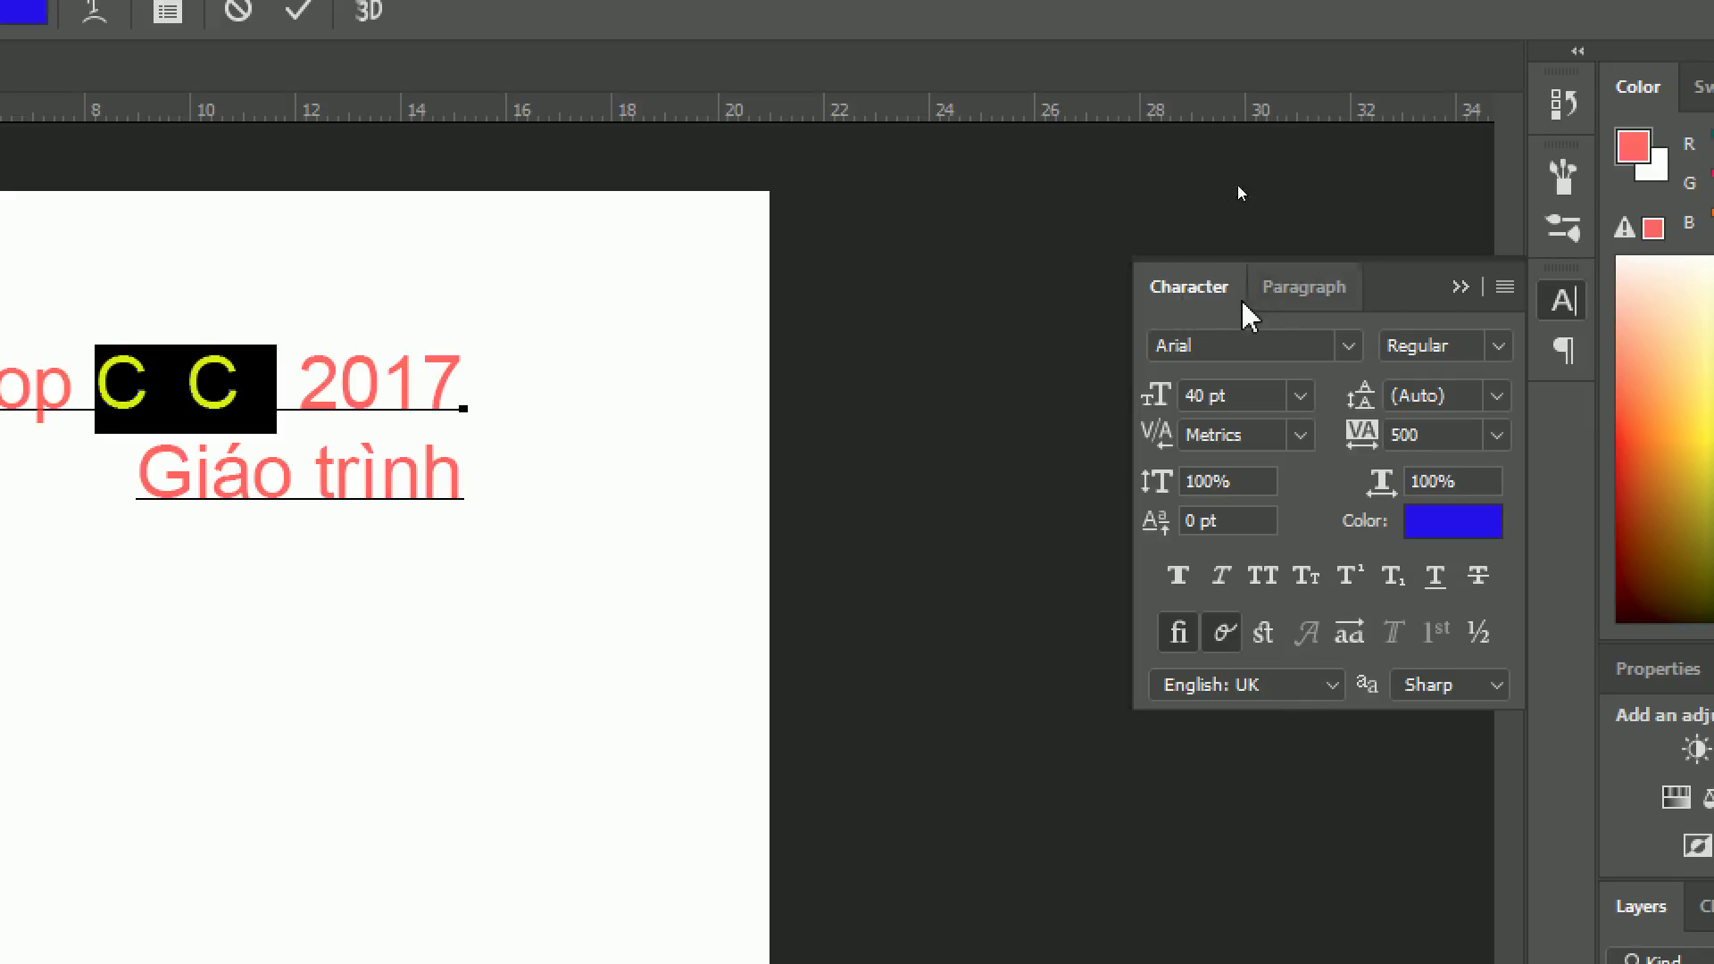
left_click(1286, 299)
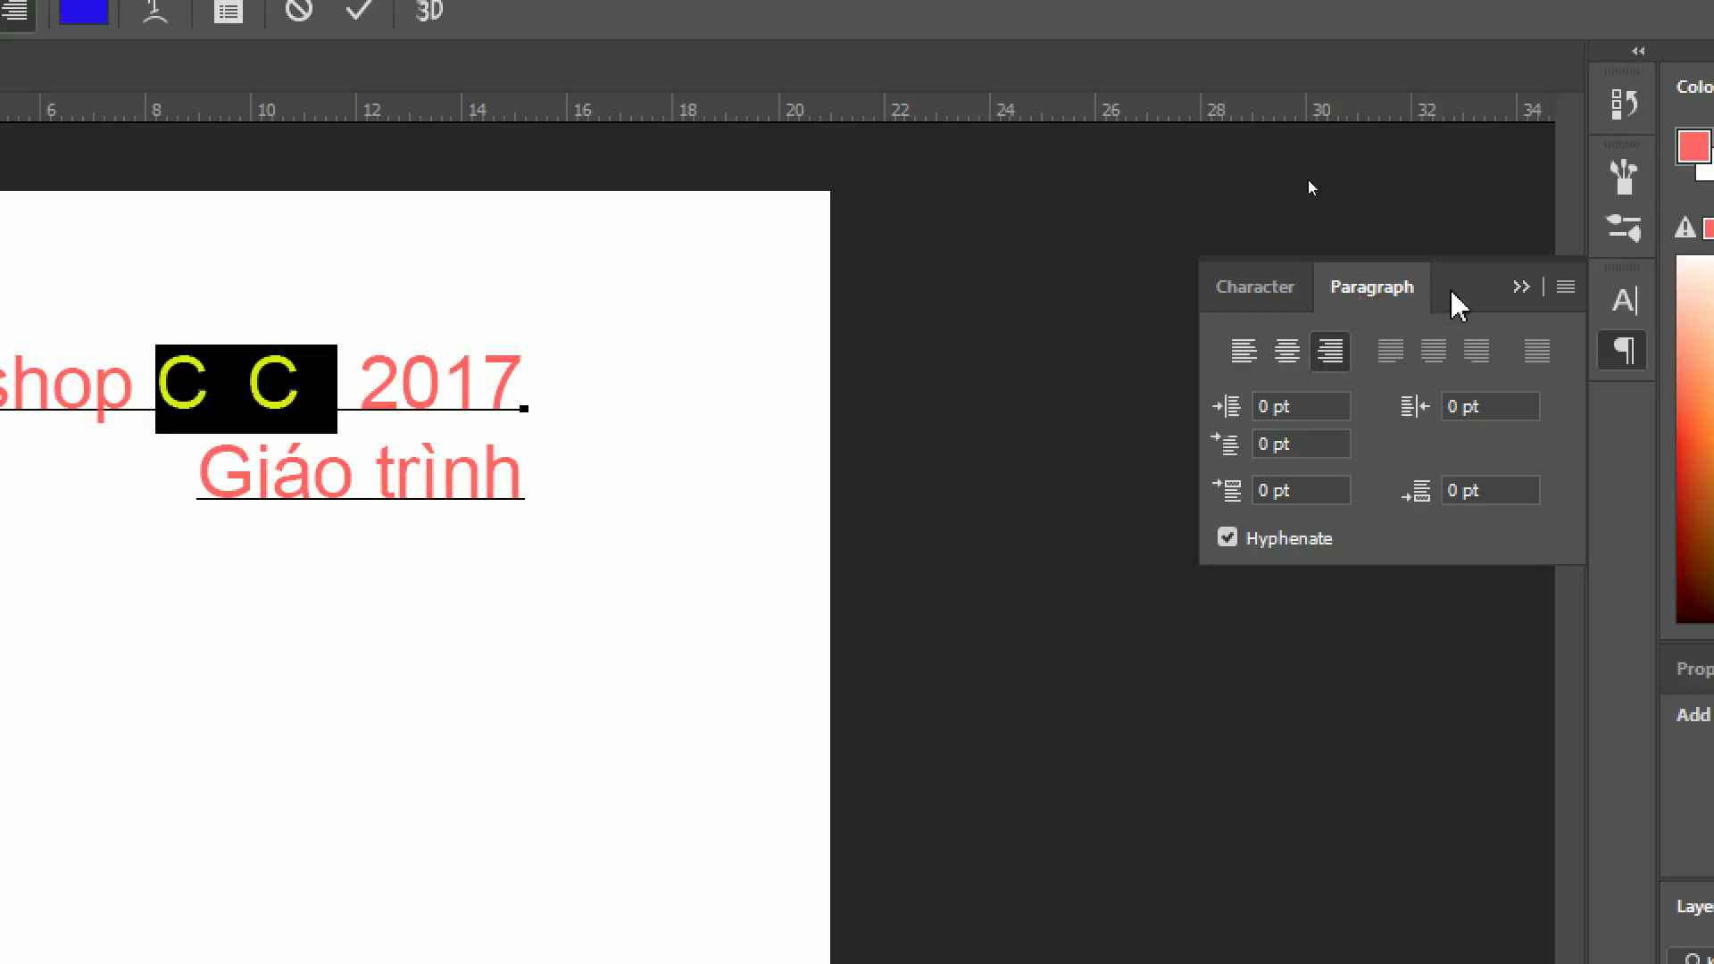
Hide the formatting panel and commit the blue CC edit.
left_click(1335, 180)
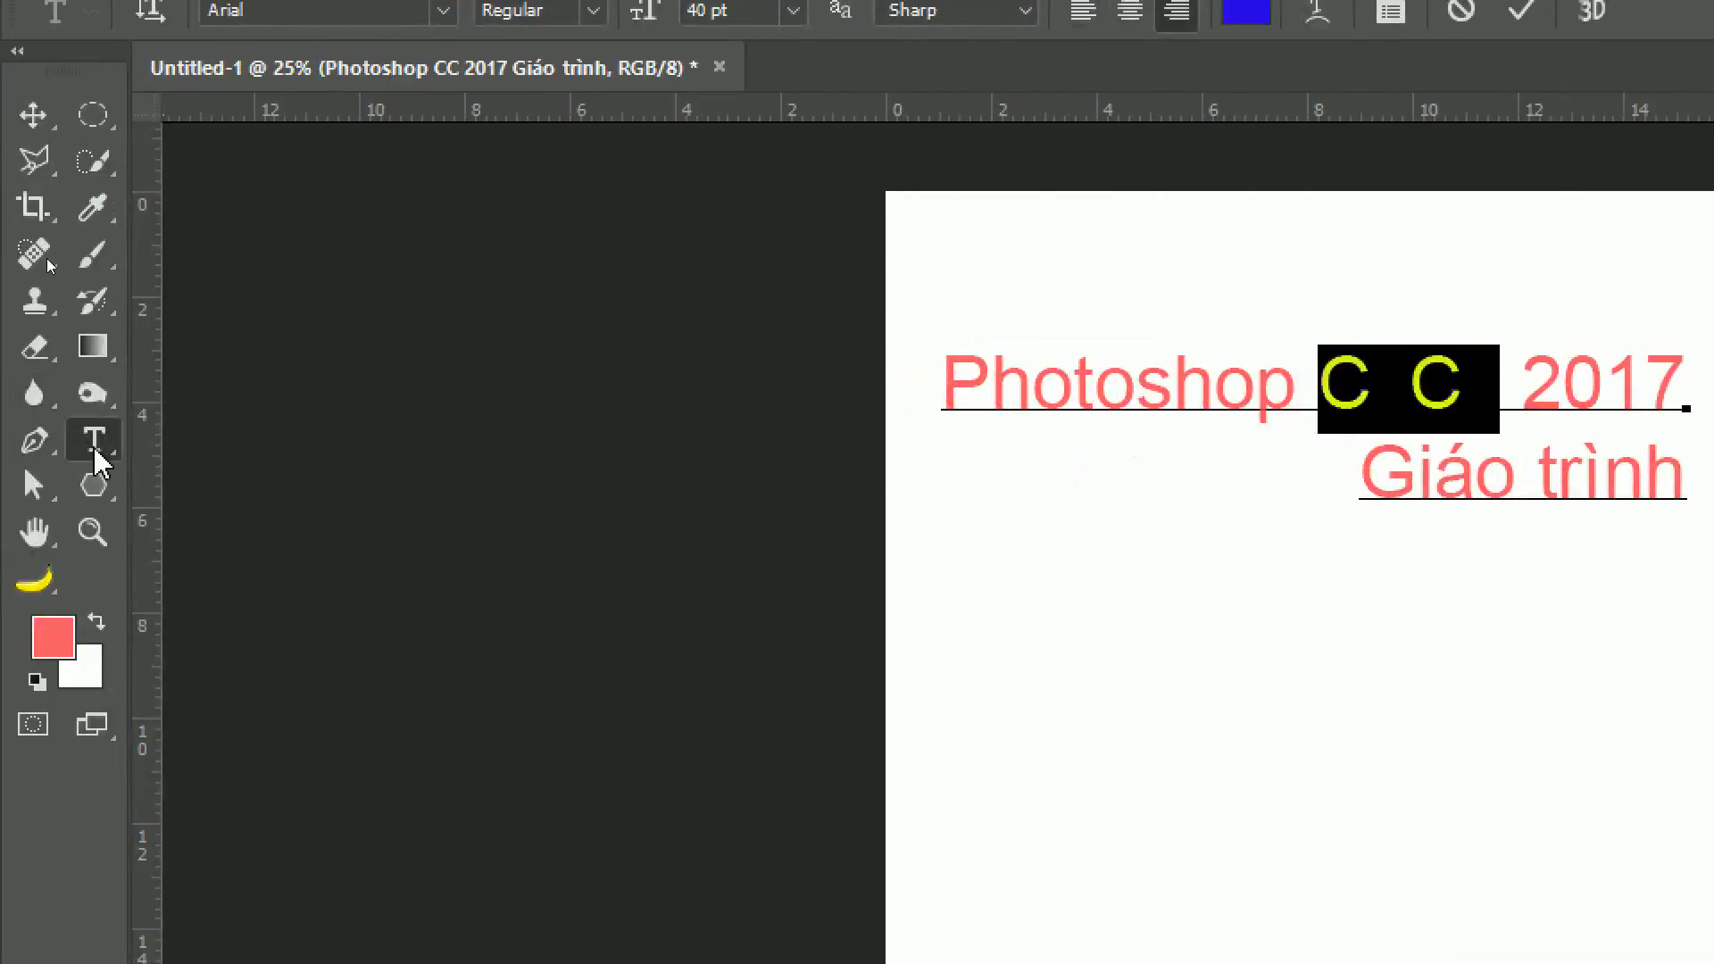
right_click(95, 448)
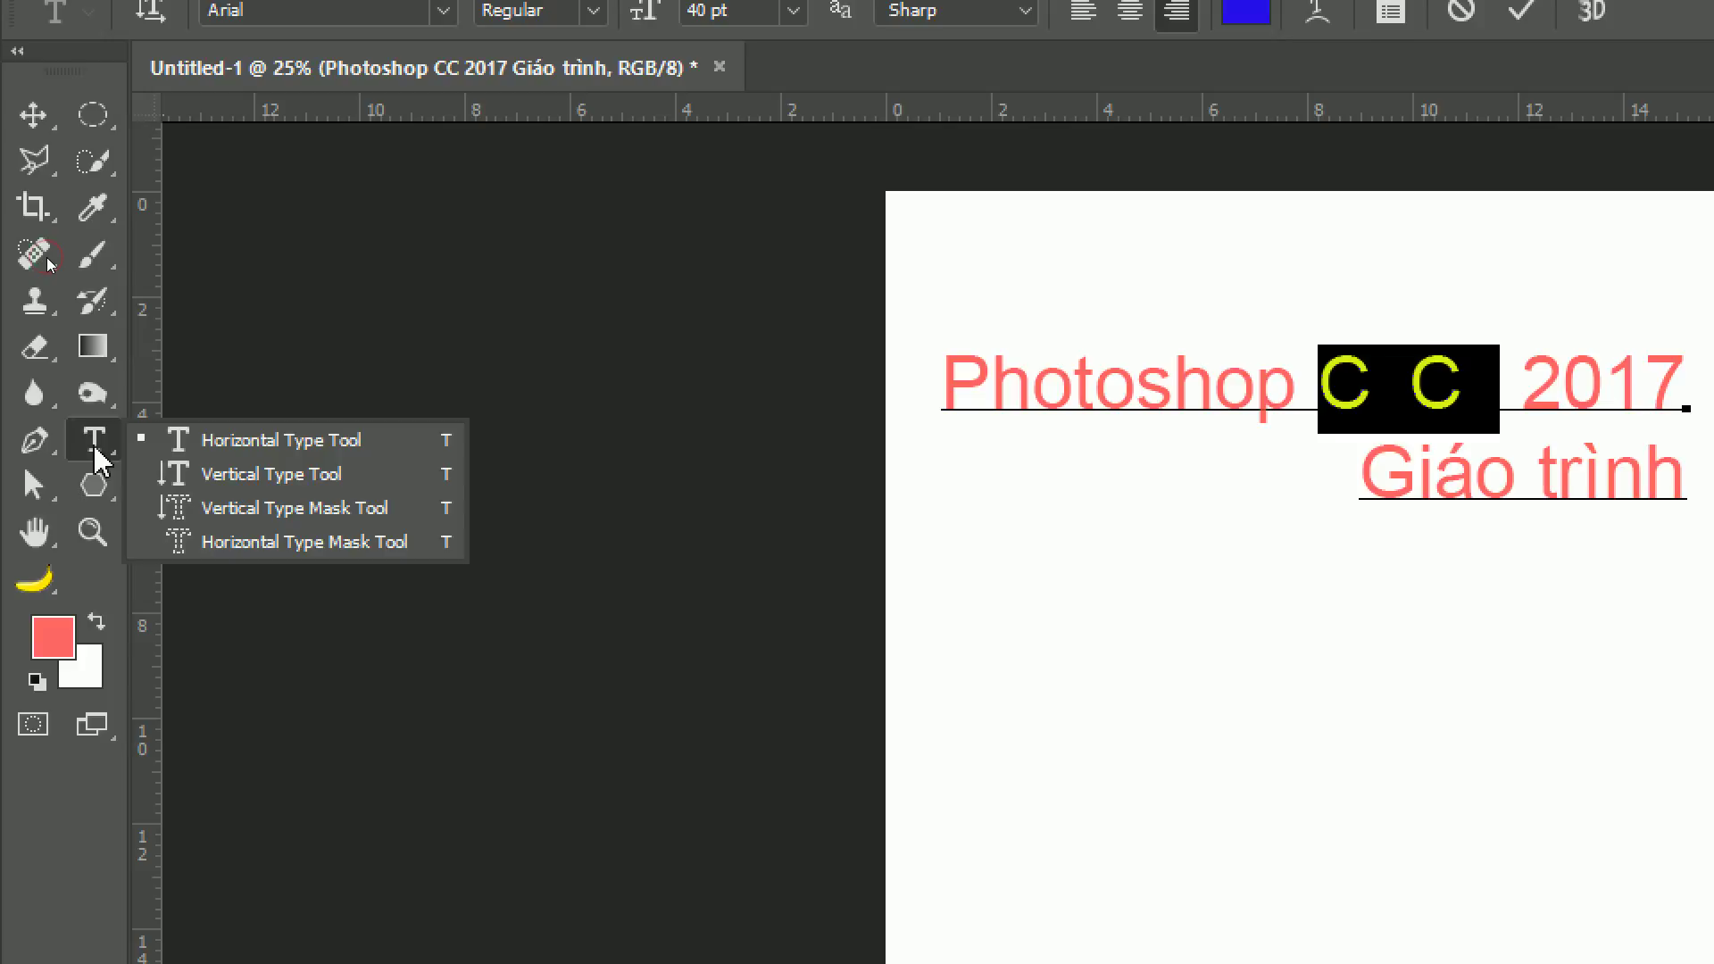
left_click(1106, 612)
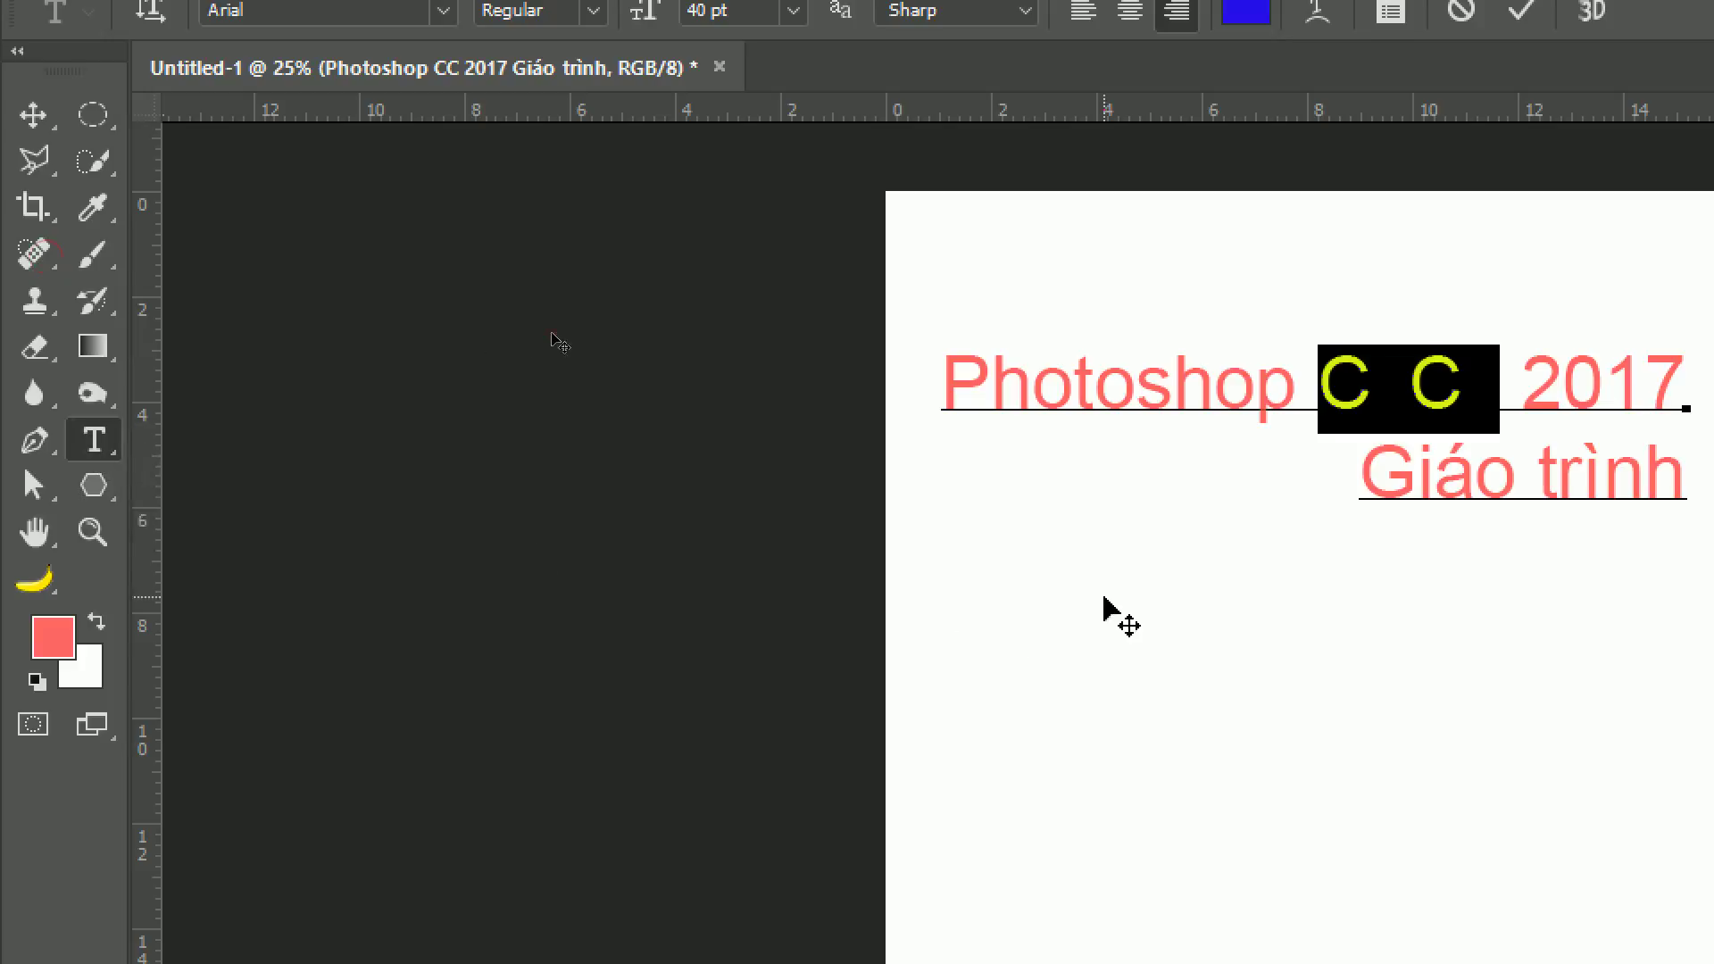
left_click(1105, 643)
Add point text 'a b c' below the title and commit it.
left_click(1142, 645)
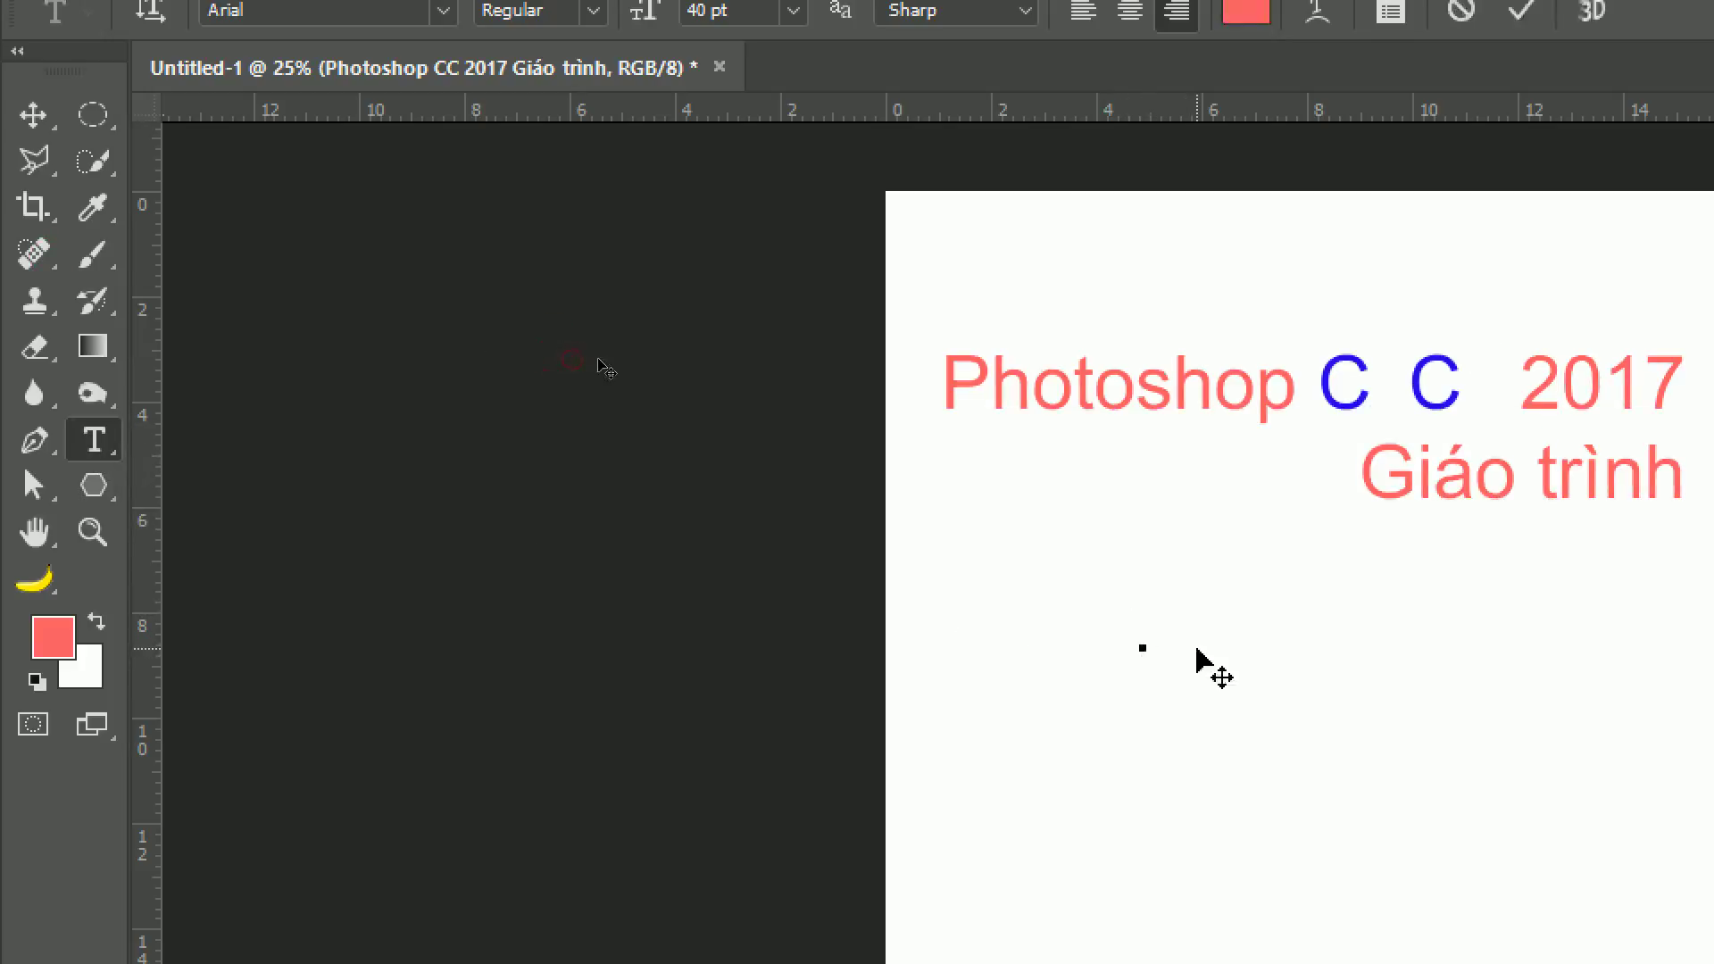
type("a  b  c")
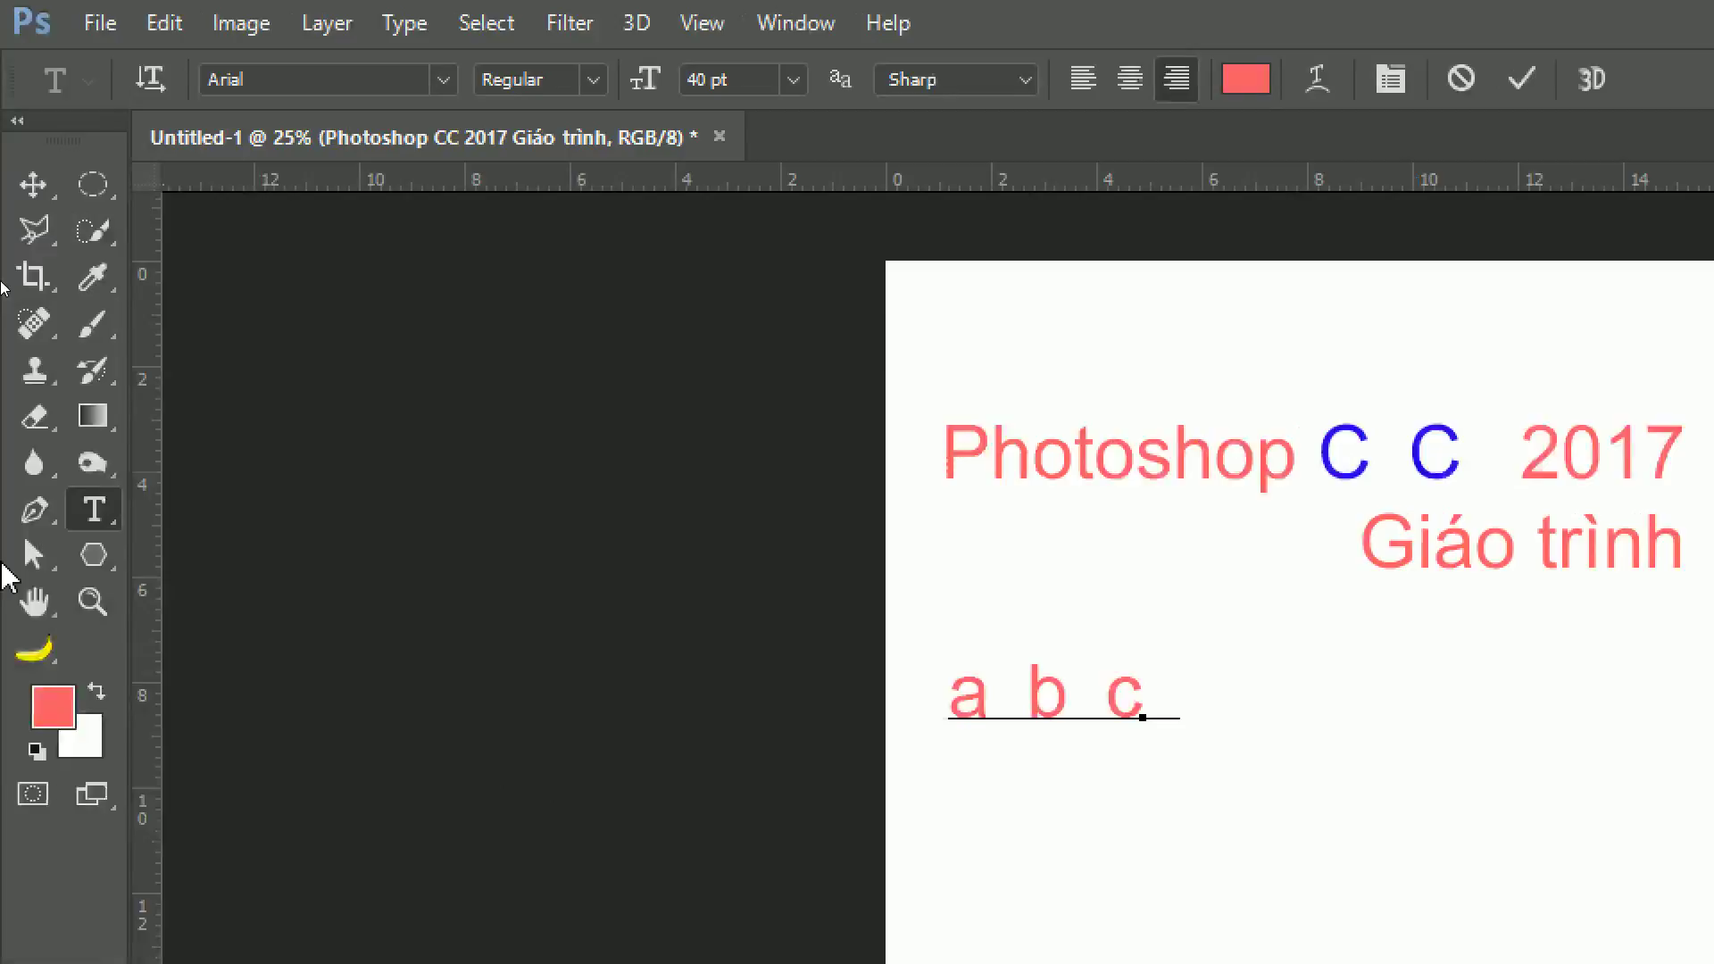
left_click(34, 184)
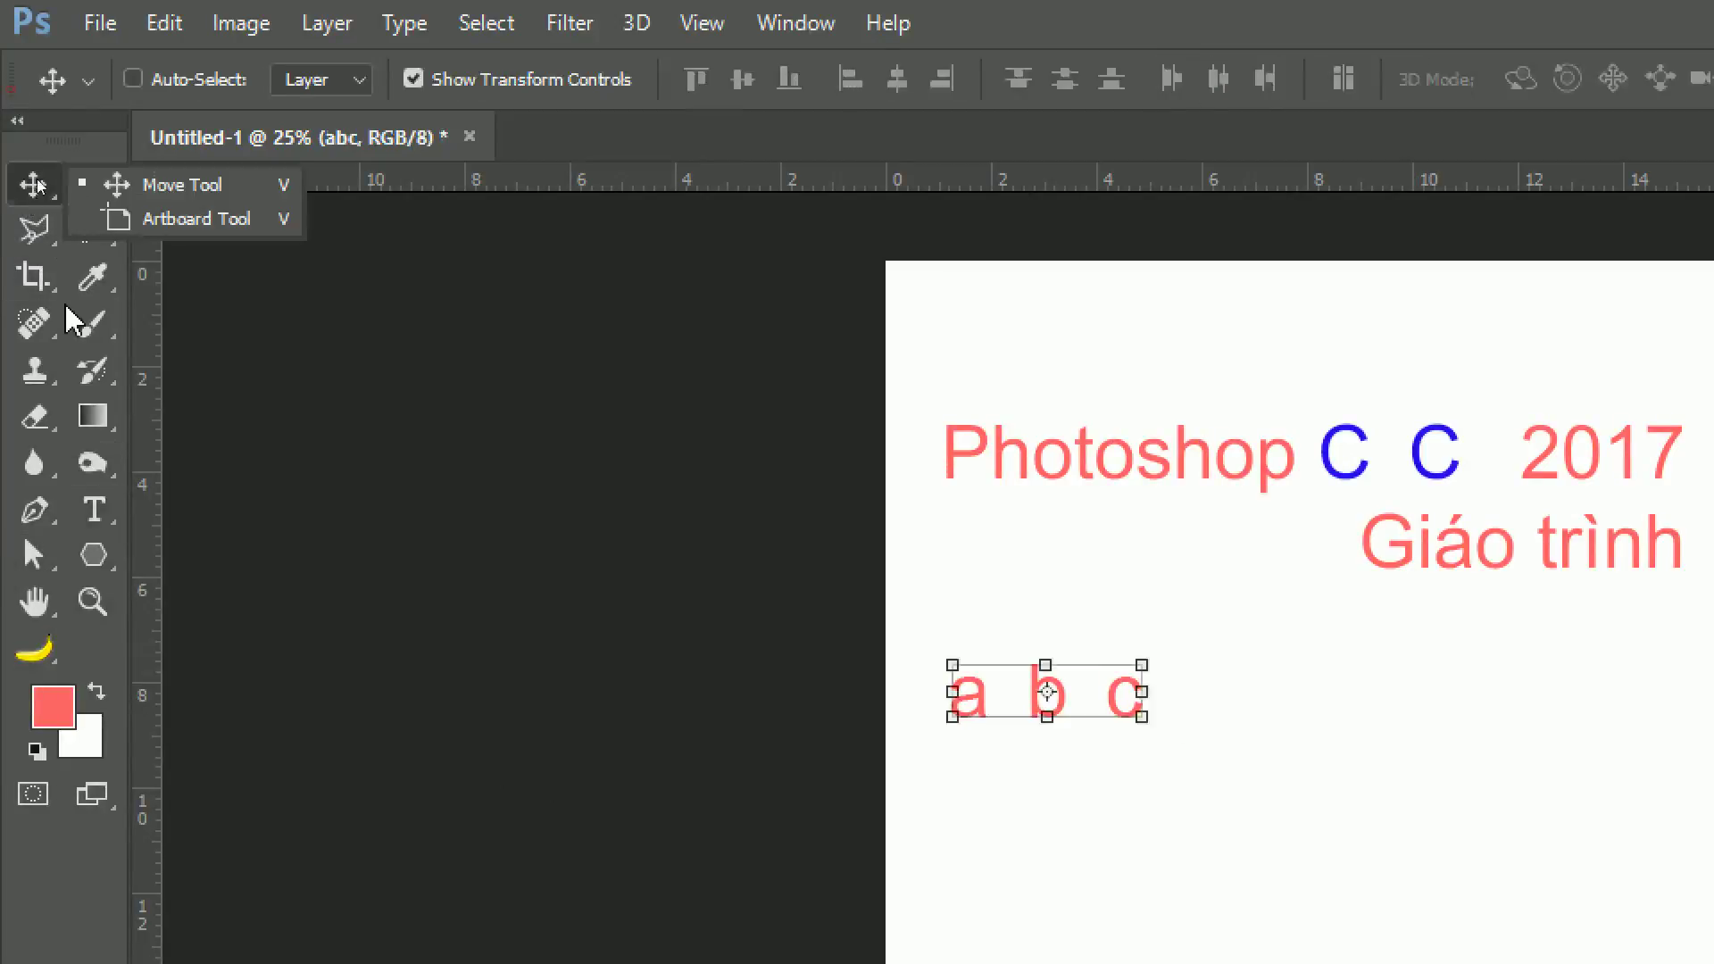
left_click(94, 511)
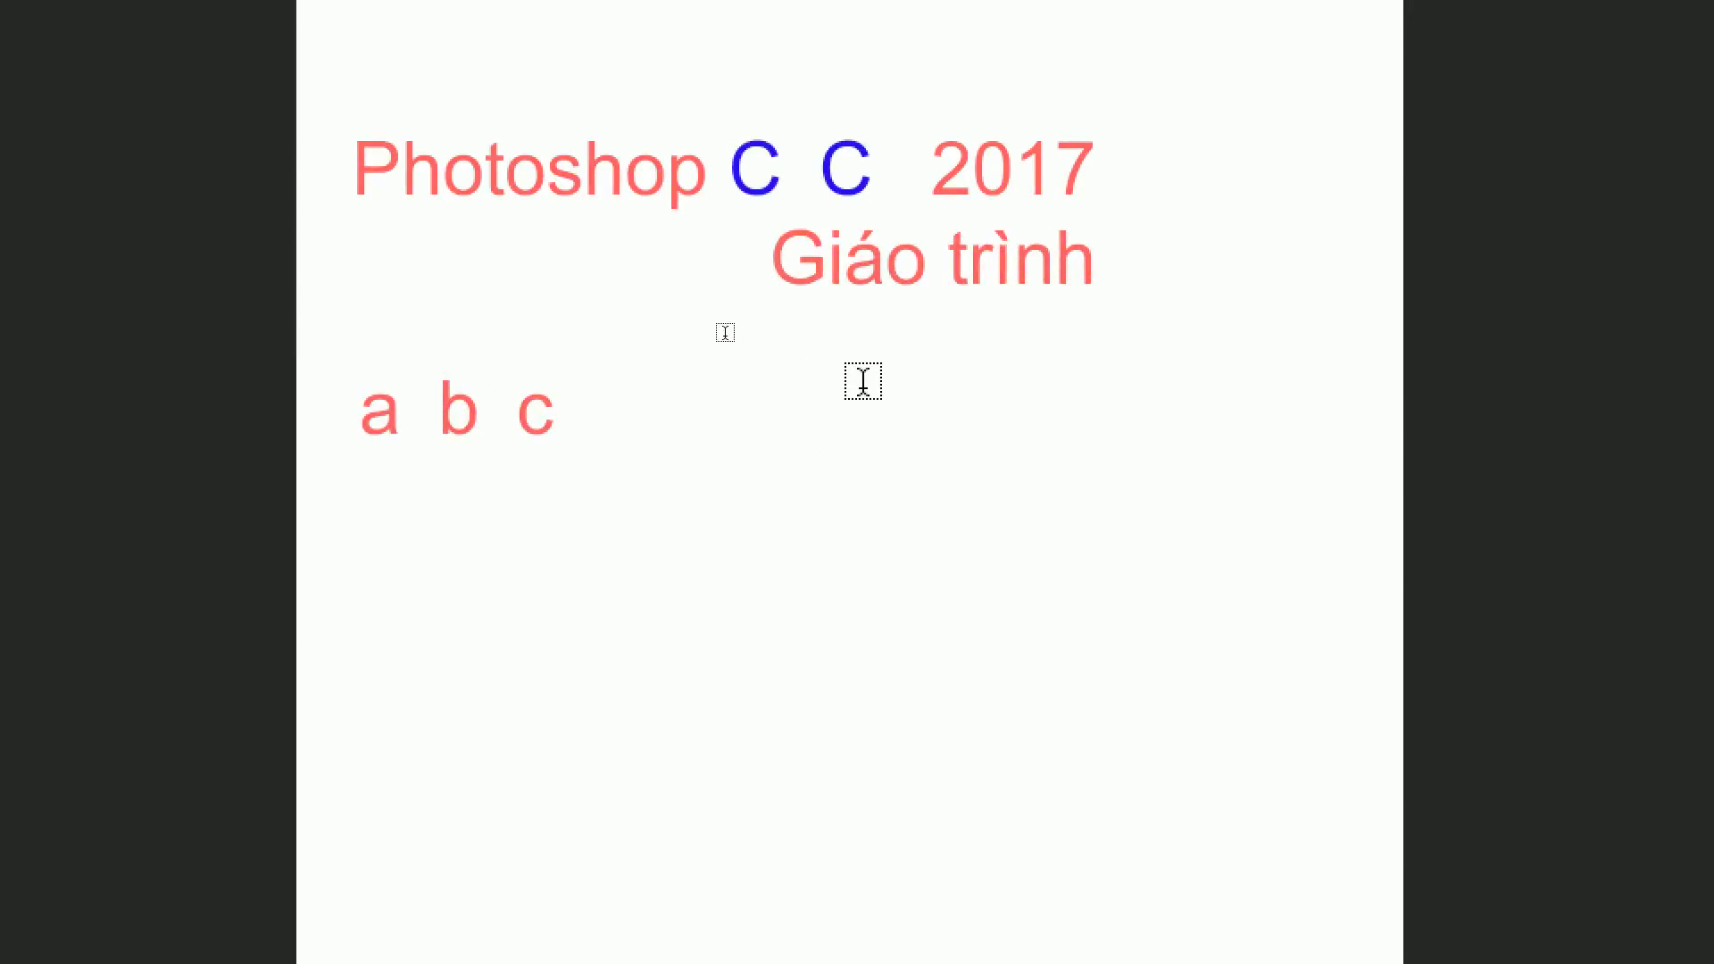
Draw a paragraph box right of 'a b c' holding rows of 1s, 2s and 3s, then reposition it.
mouse_move(791, 366)
left_mouse_down()
mouse_move(922, 473)
mouse_move(1295, 646)
left_mouse_up()
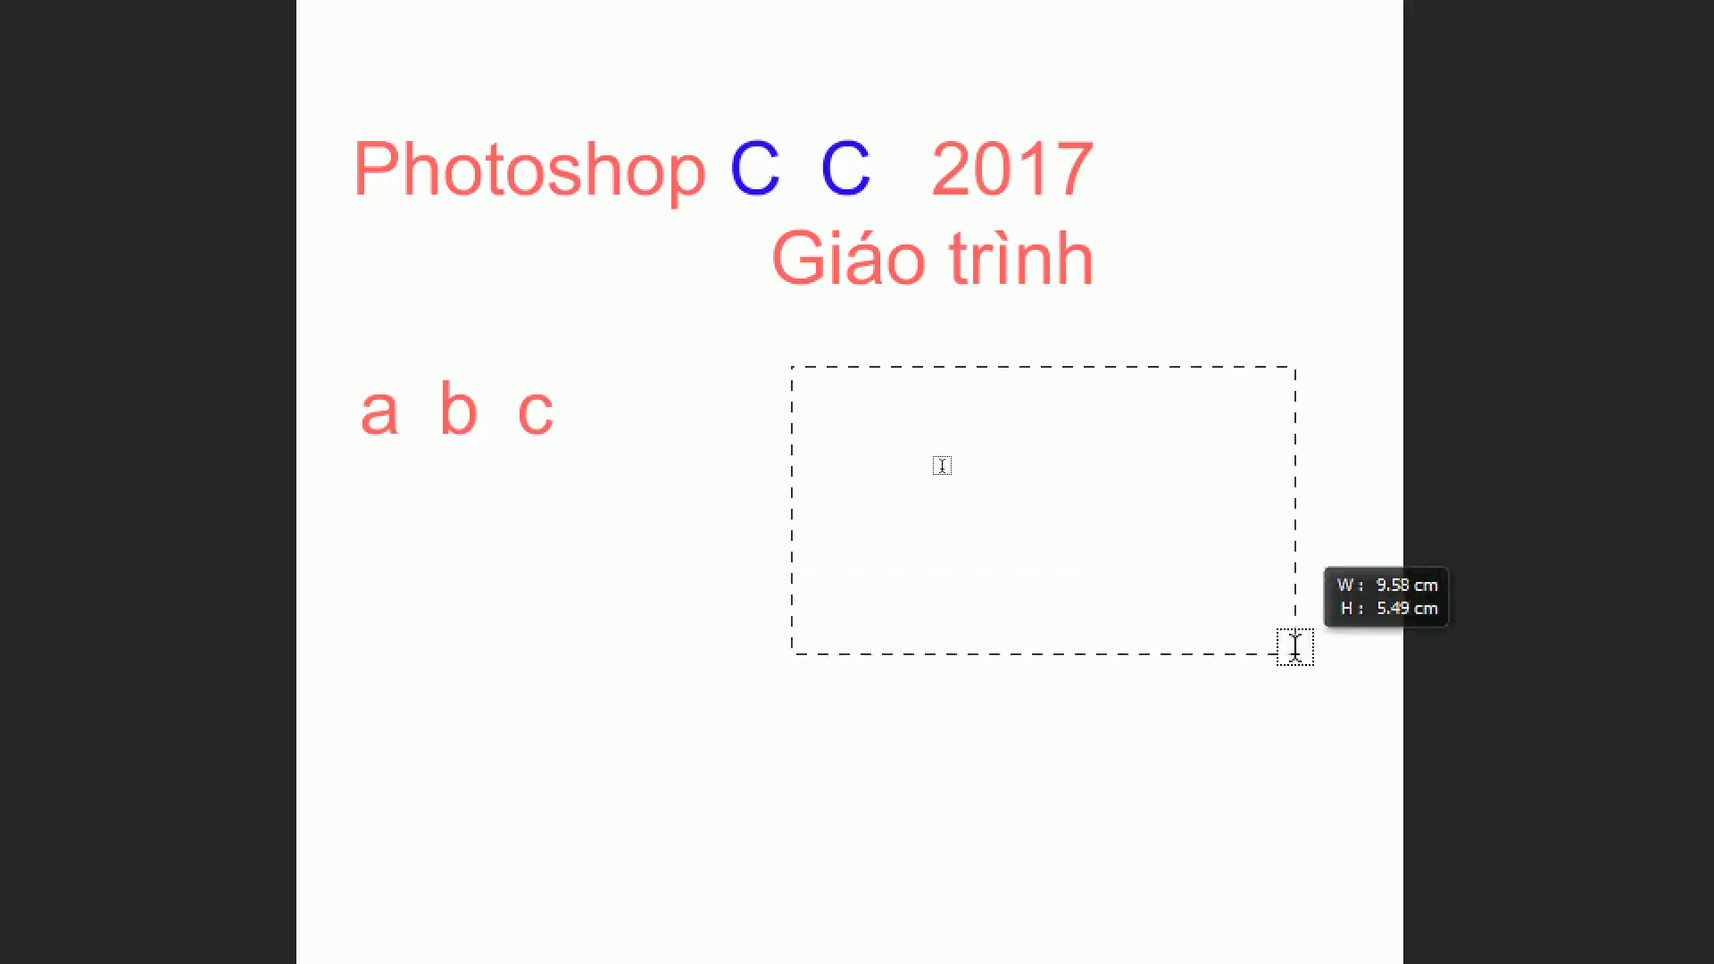
left_click_drag(1294, 645, 1325, 666)
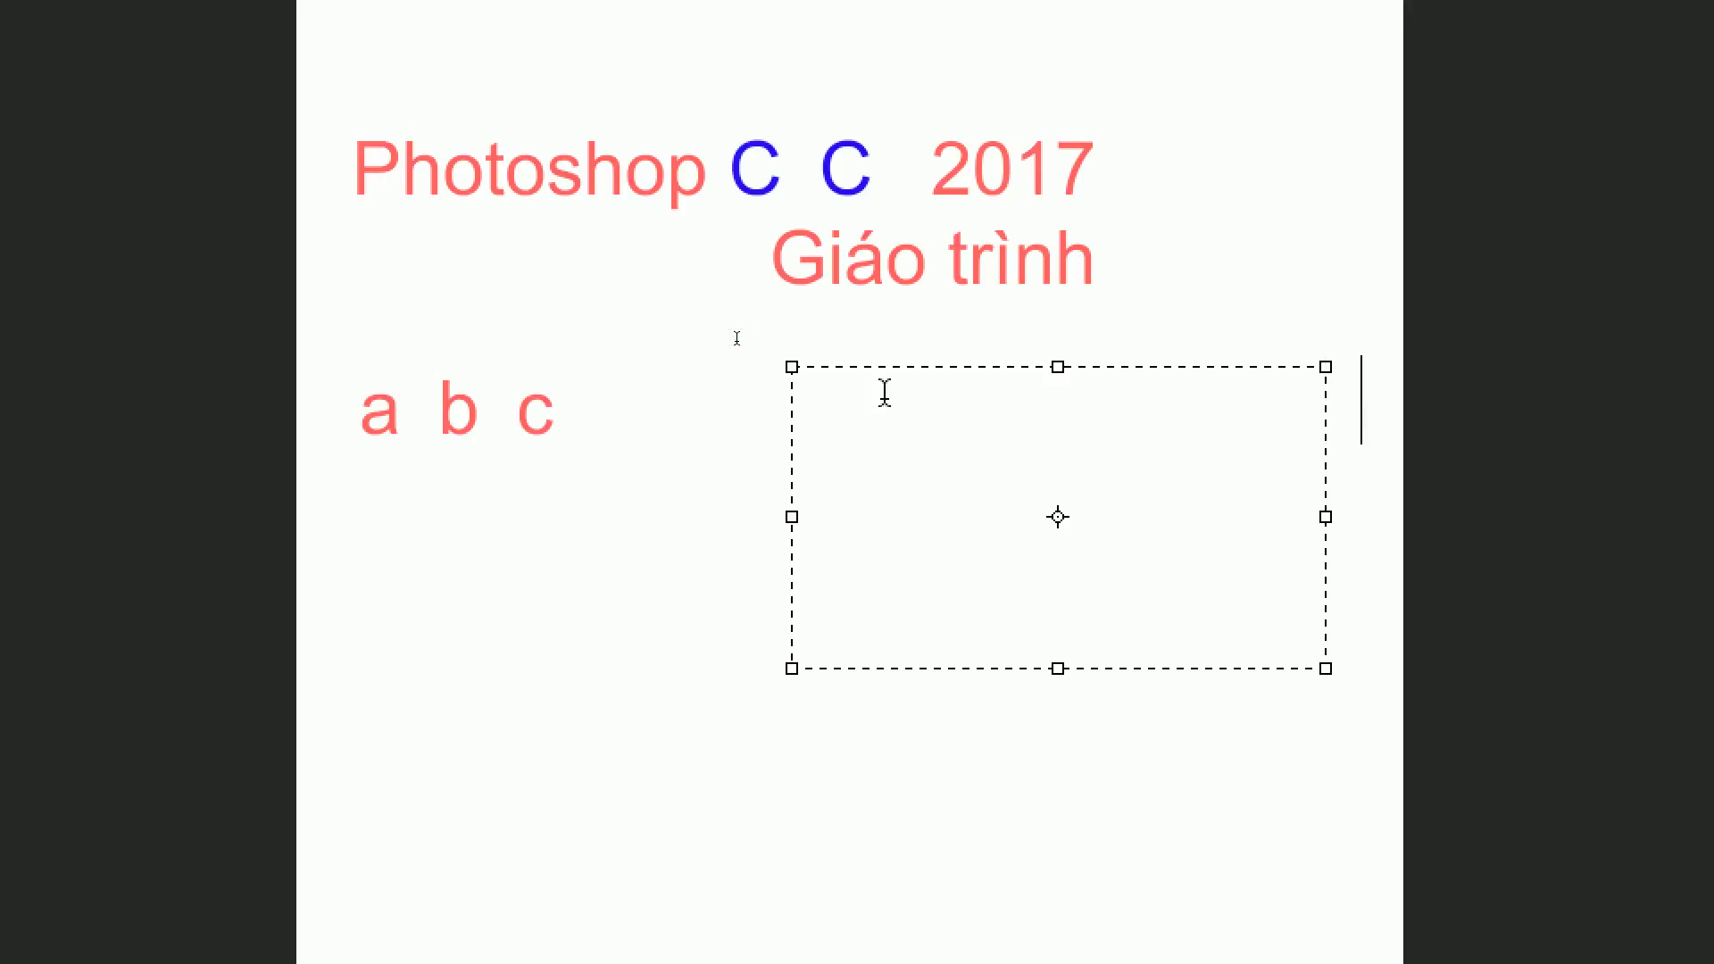
type("1 1 1 1 1")
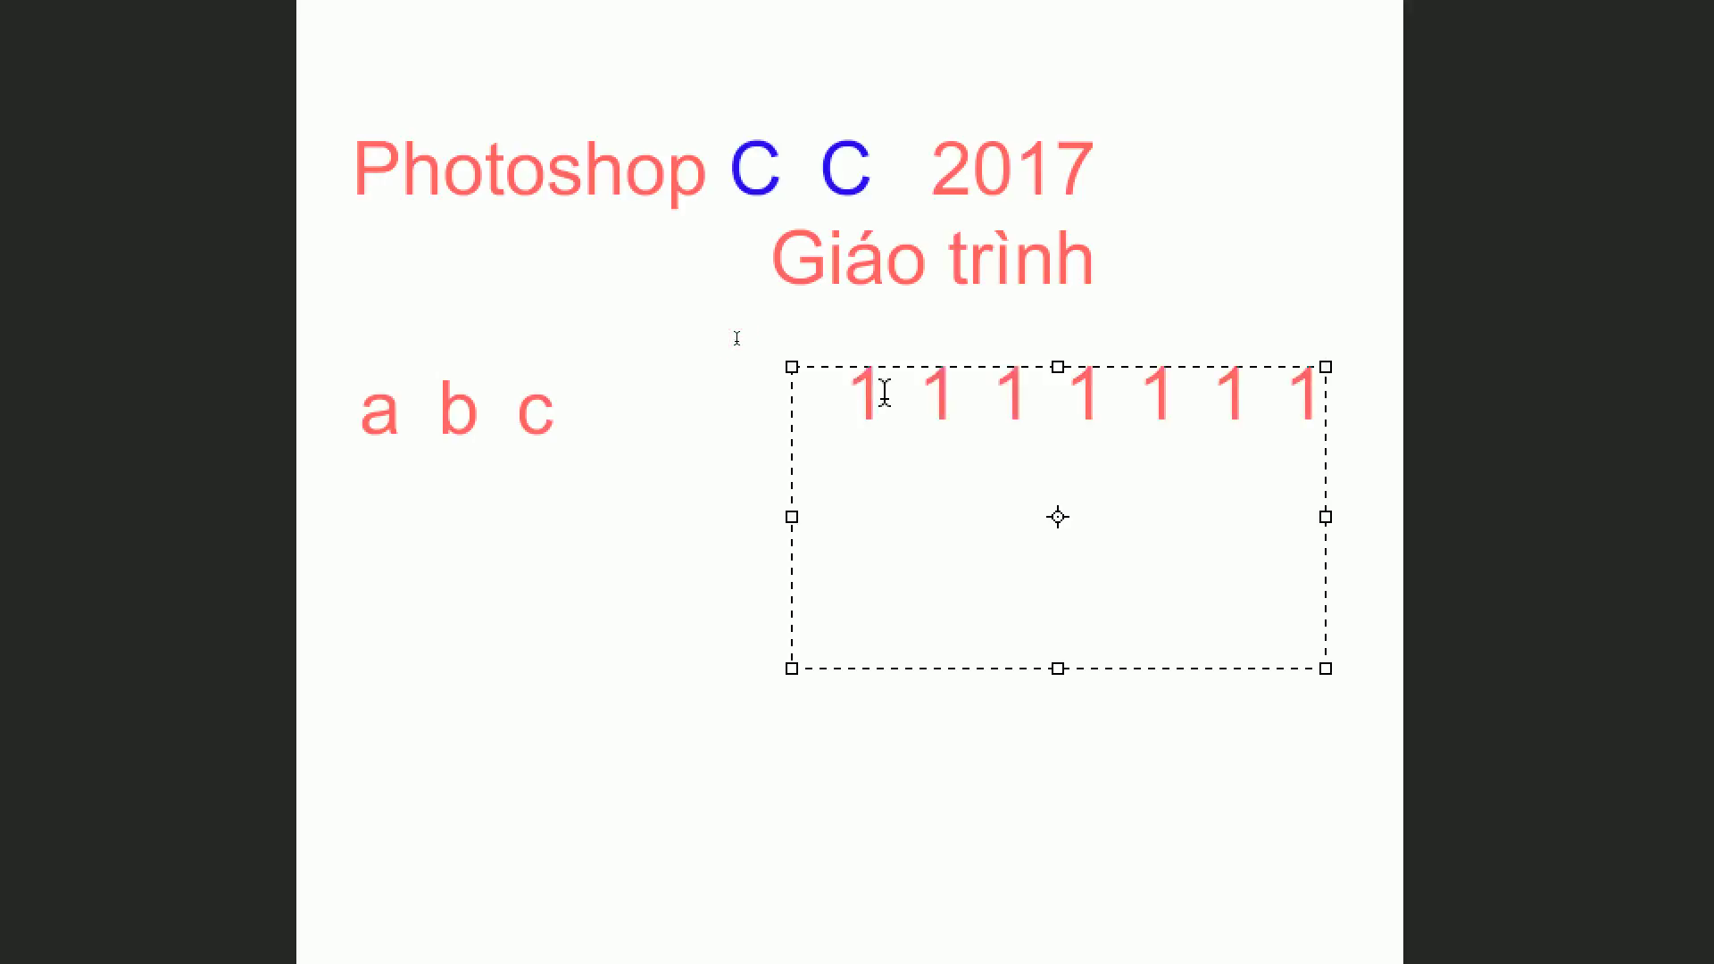
type(" 1 2")
type(" 2 2 2 2 2 2 2")
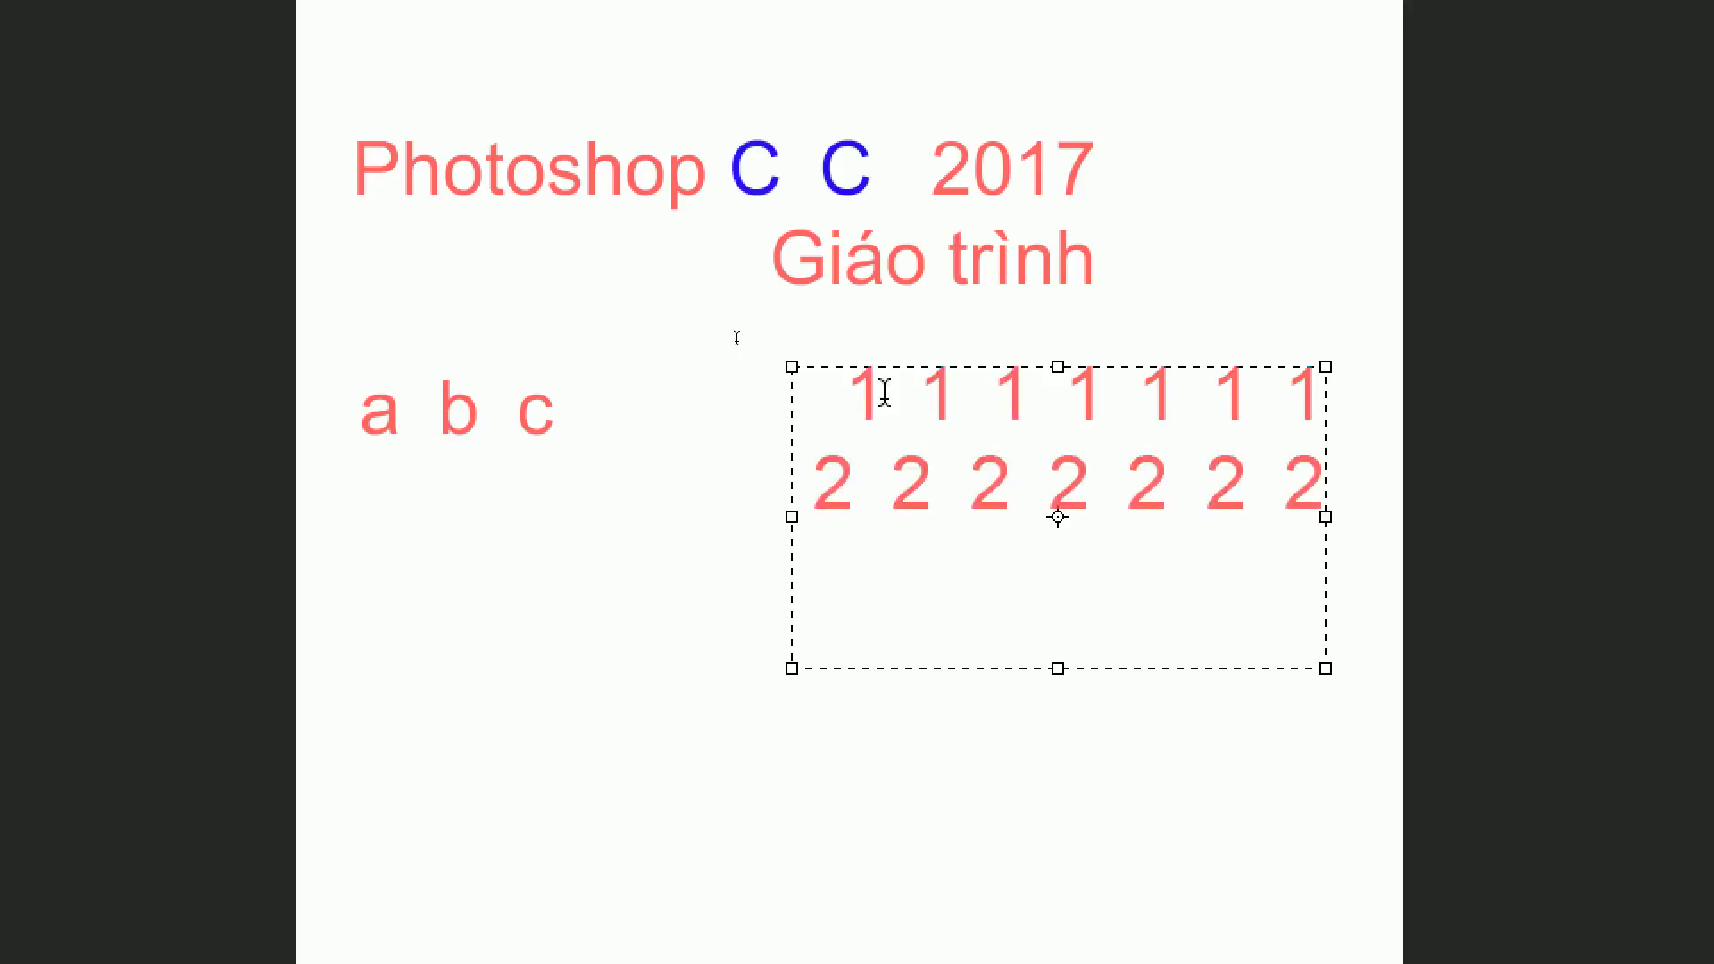
type("3 3 3 3 3 3")
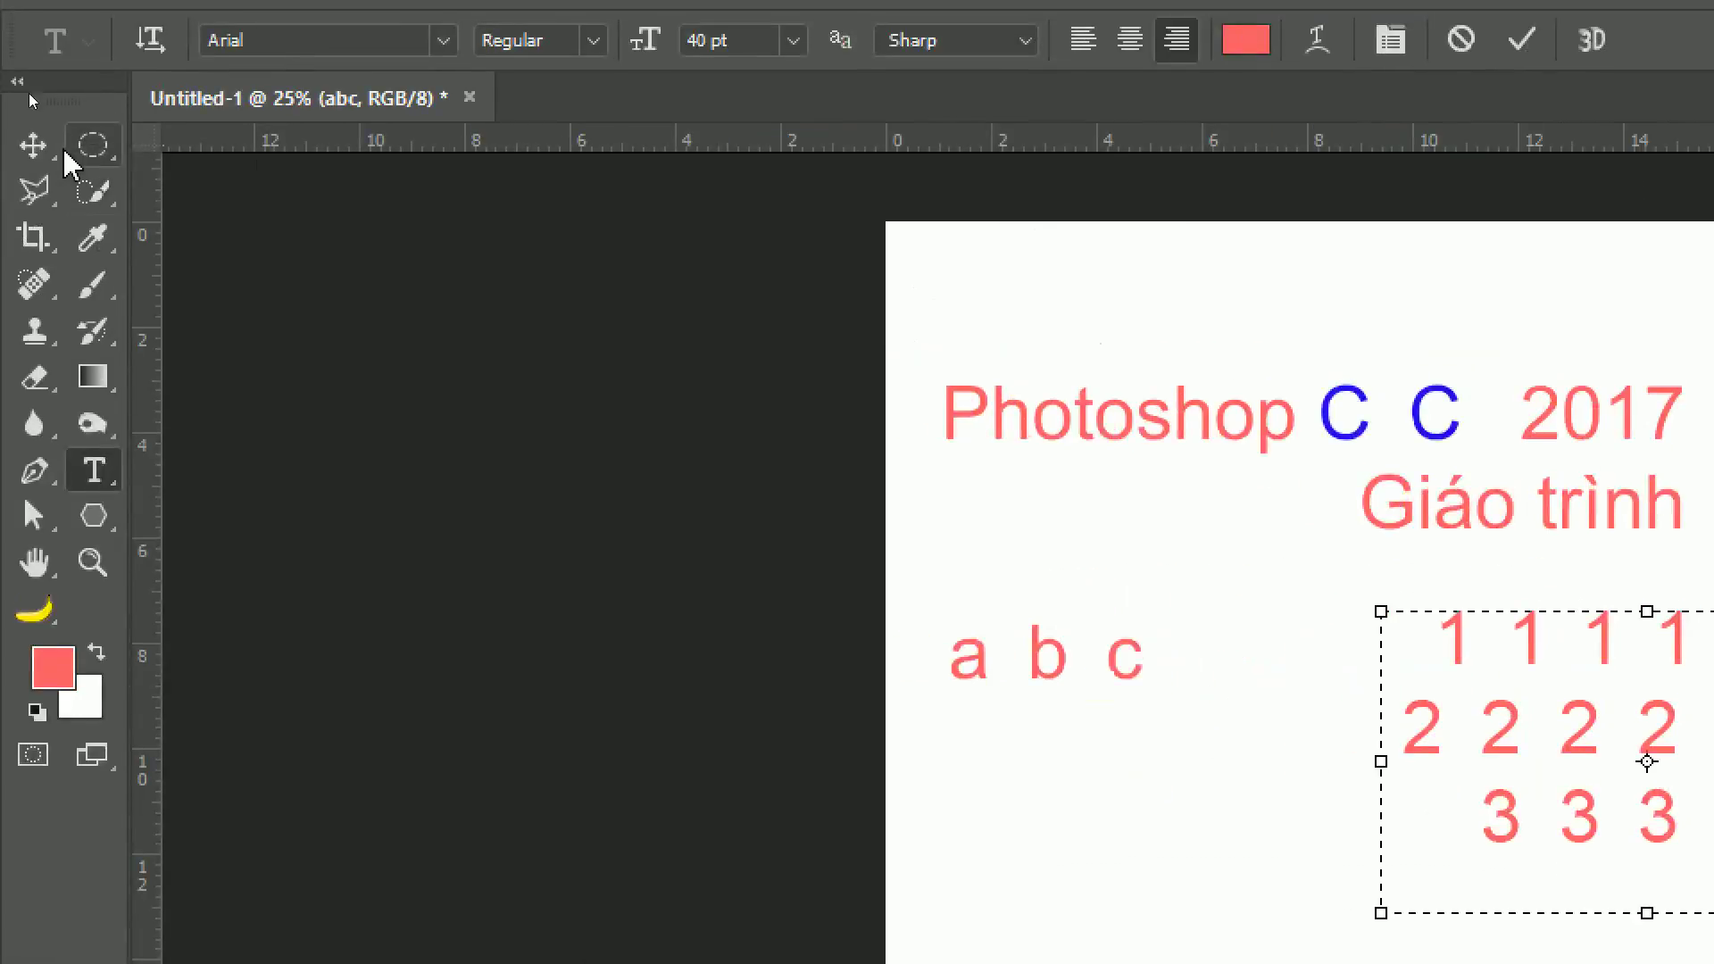
left_click(34, 145)
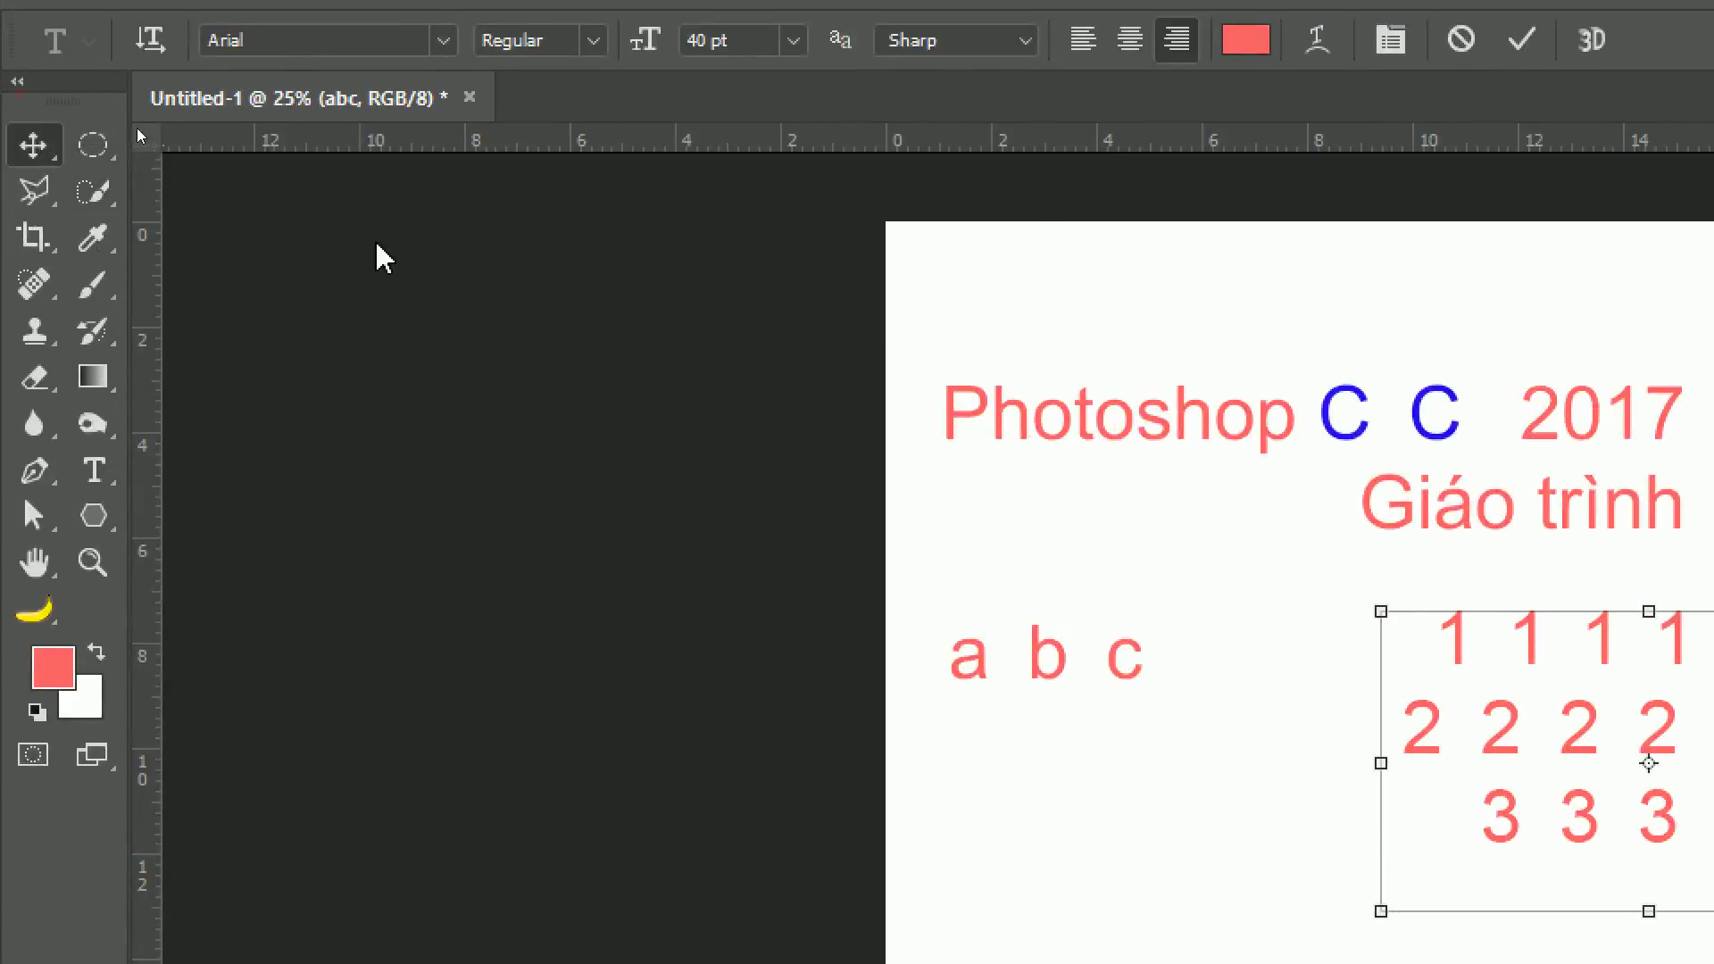
left_click_drag(969, 697, 924, 670)
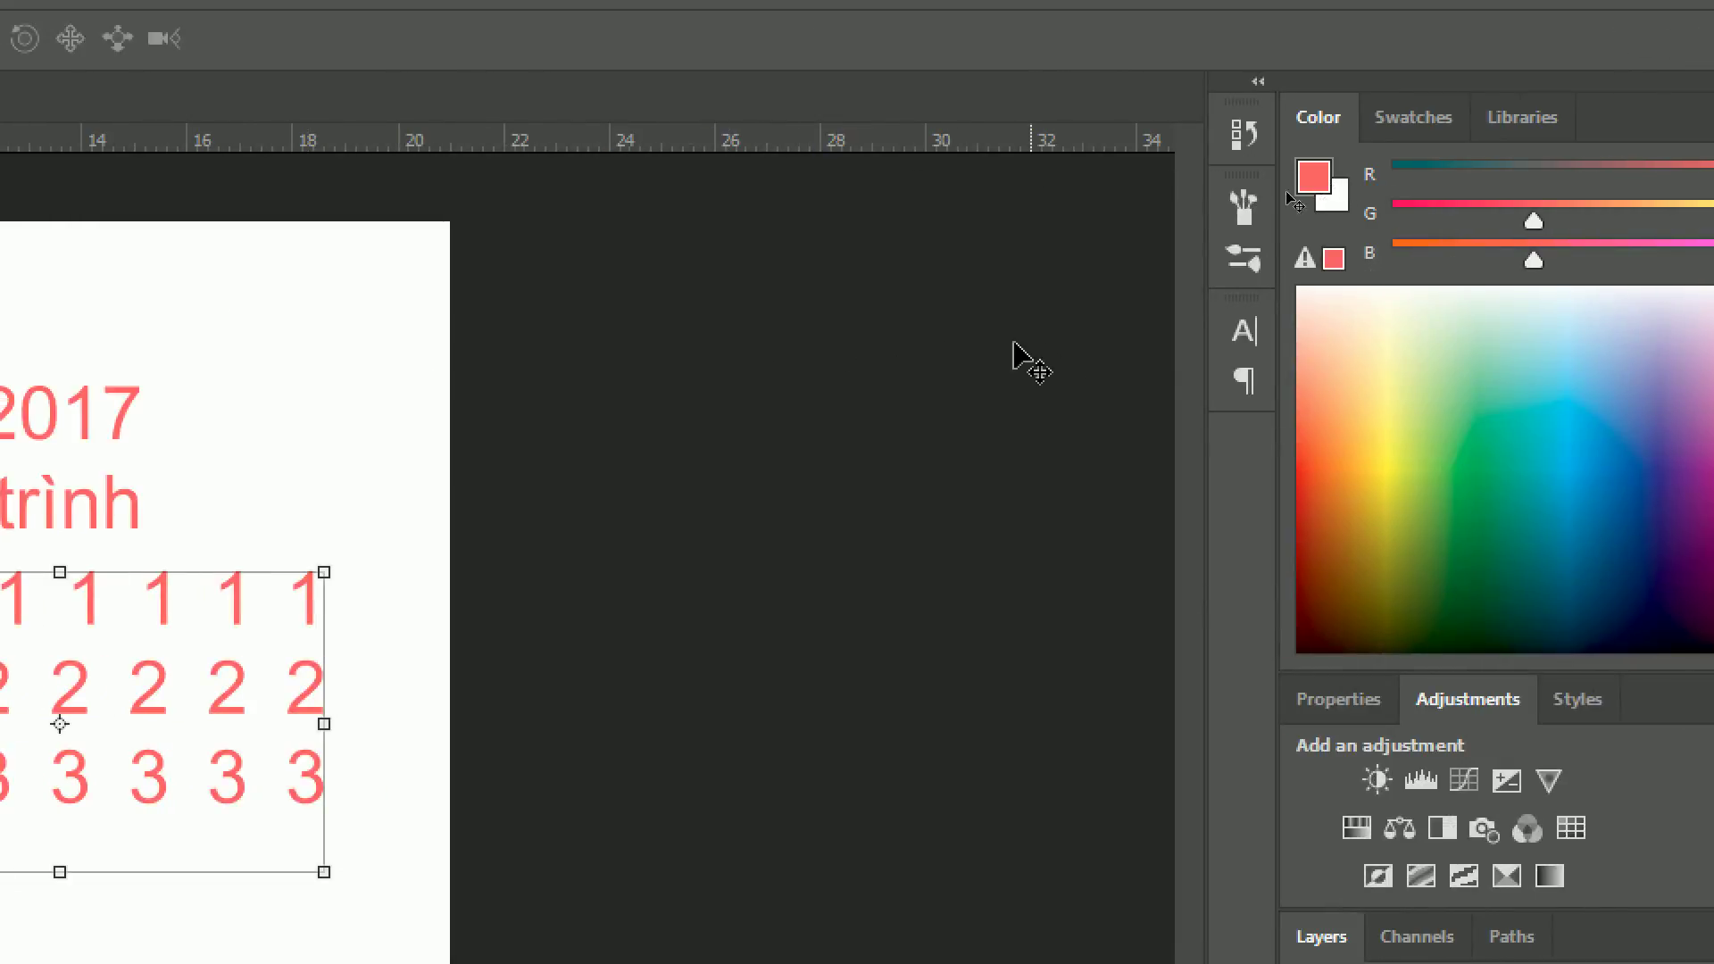
left_click(1231, 386)
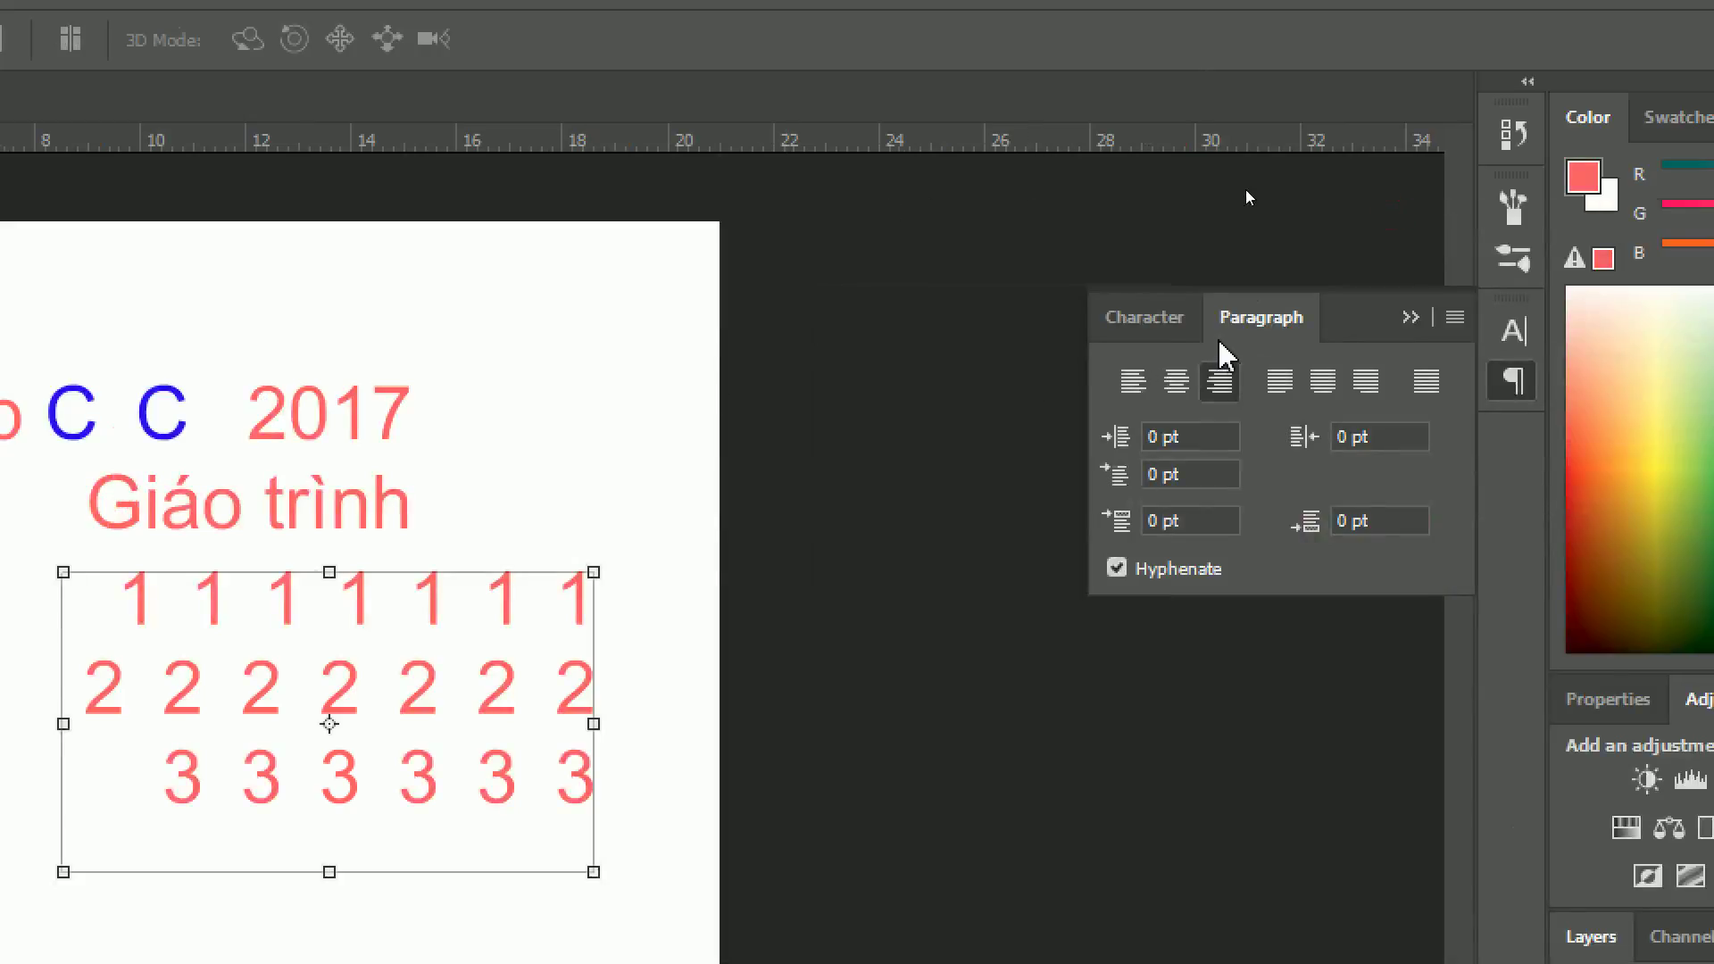
Try each alignment option on the digit rows, finishing with Justify All.
left_click(1238, 322)
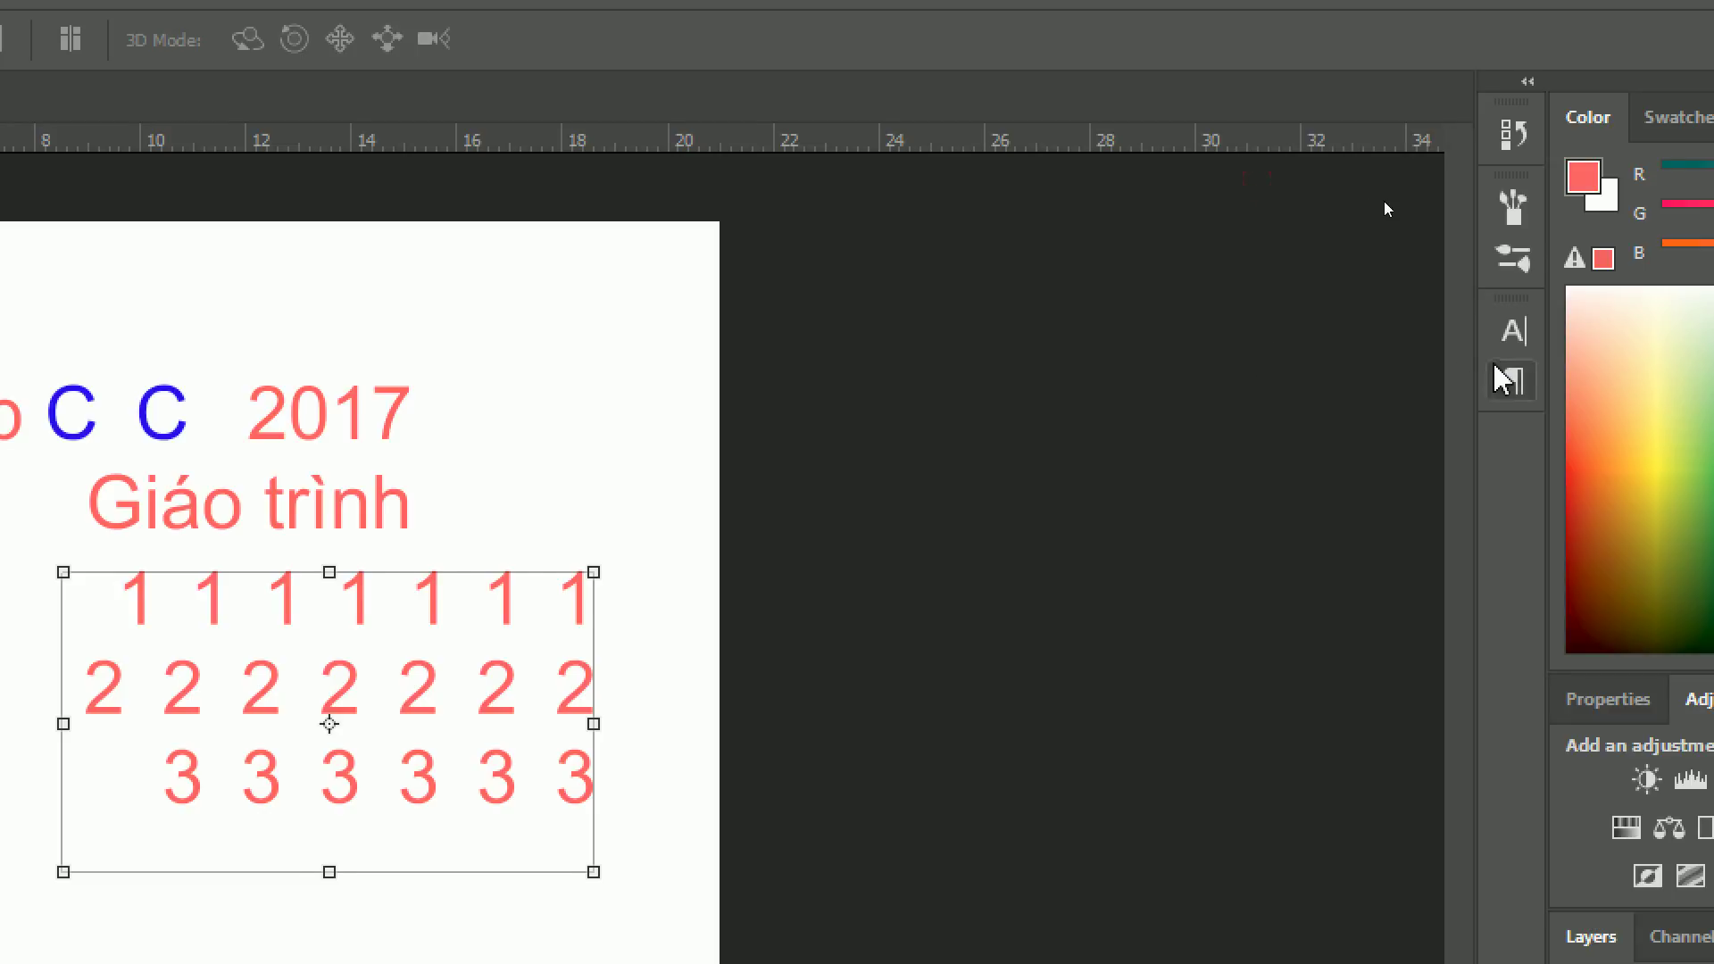
left_click(1513, 381)
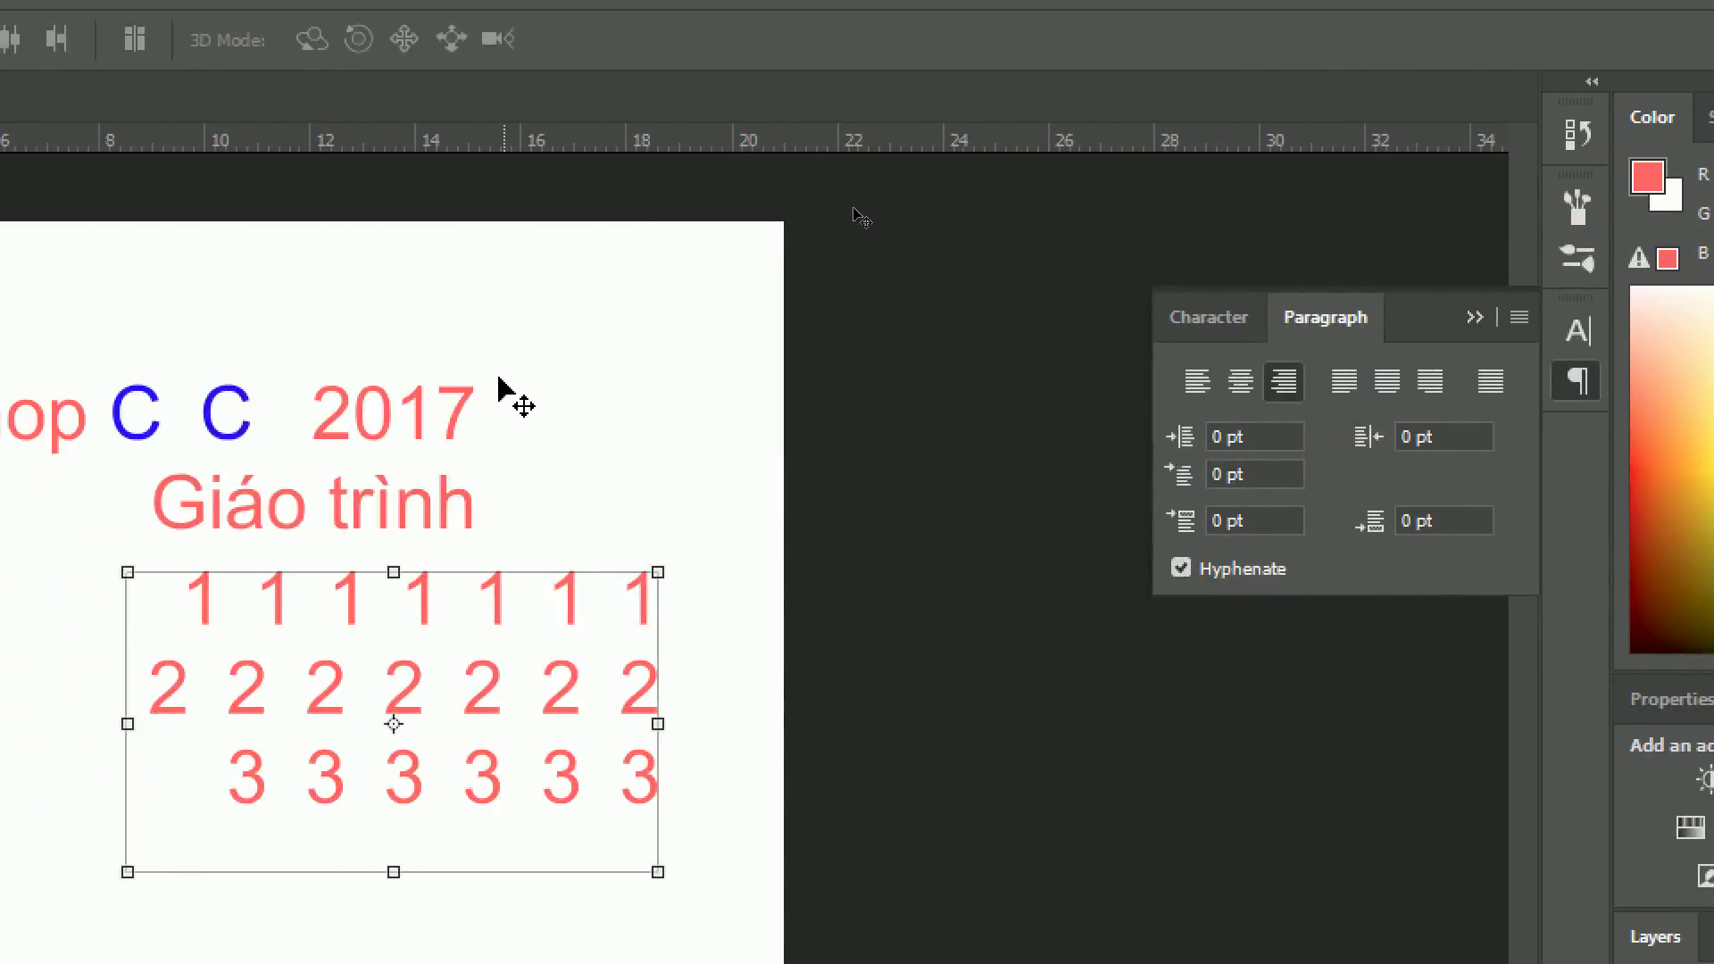
left_click(1196, 384)
left_click(1240, 382)
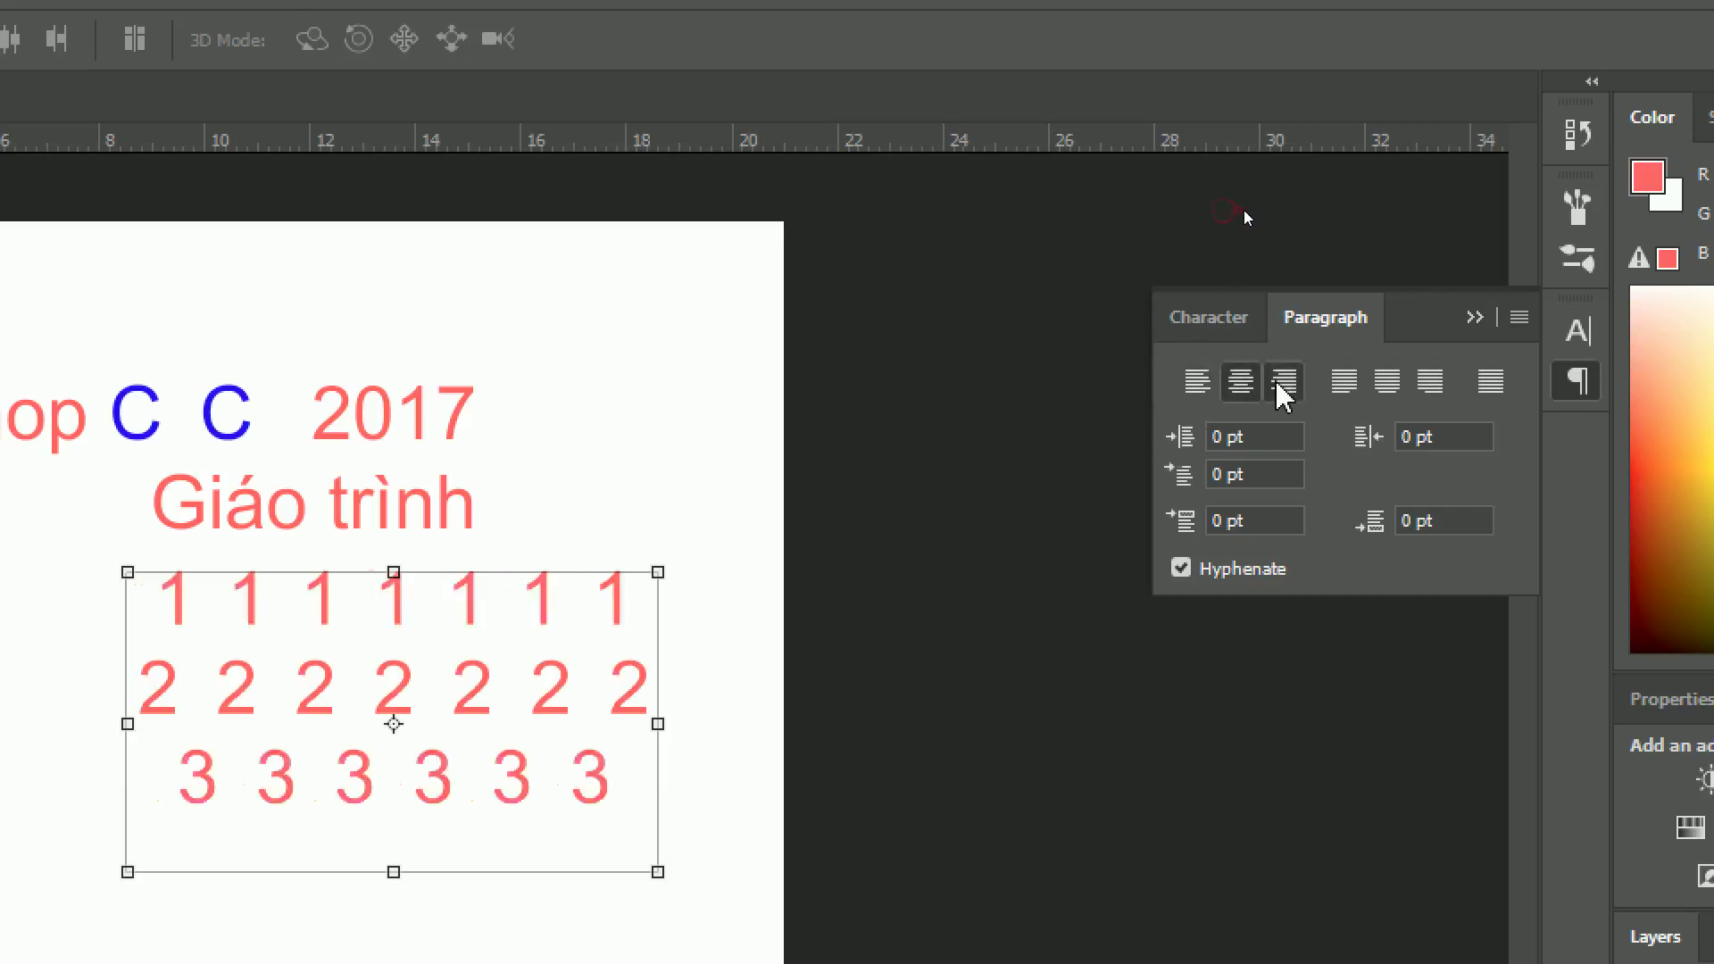
left_click(1343, 382)
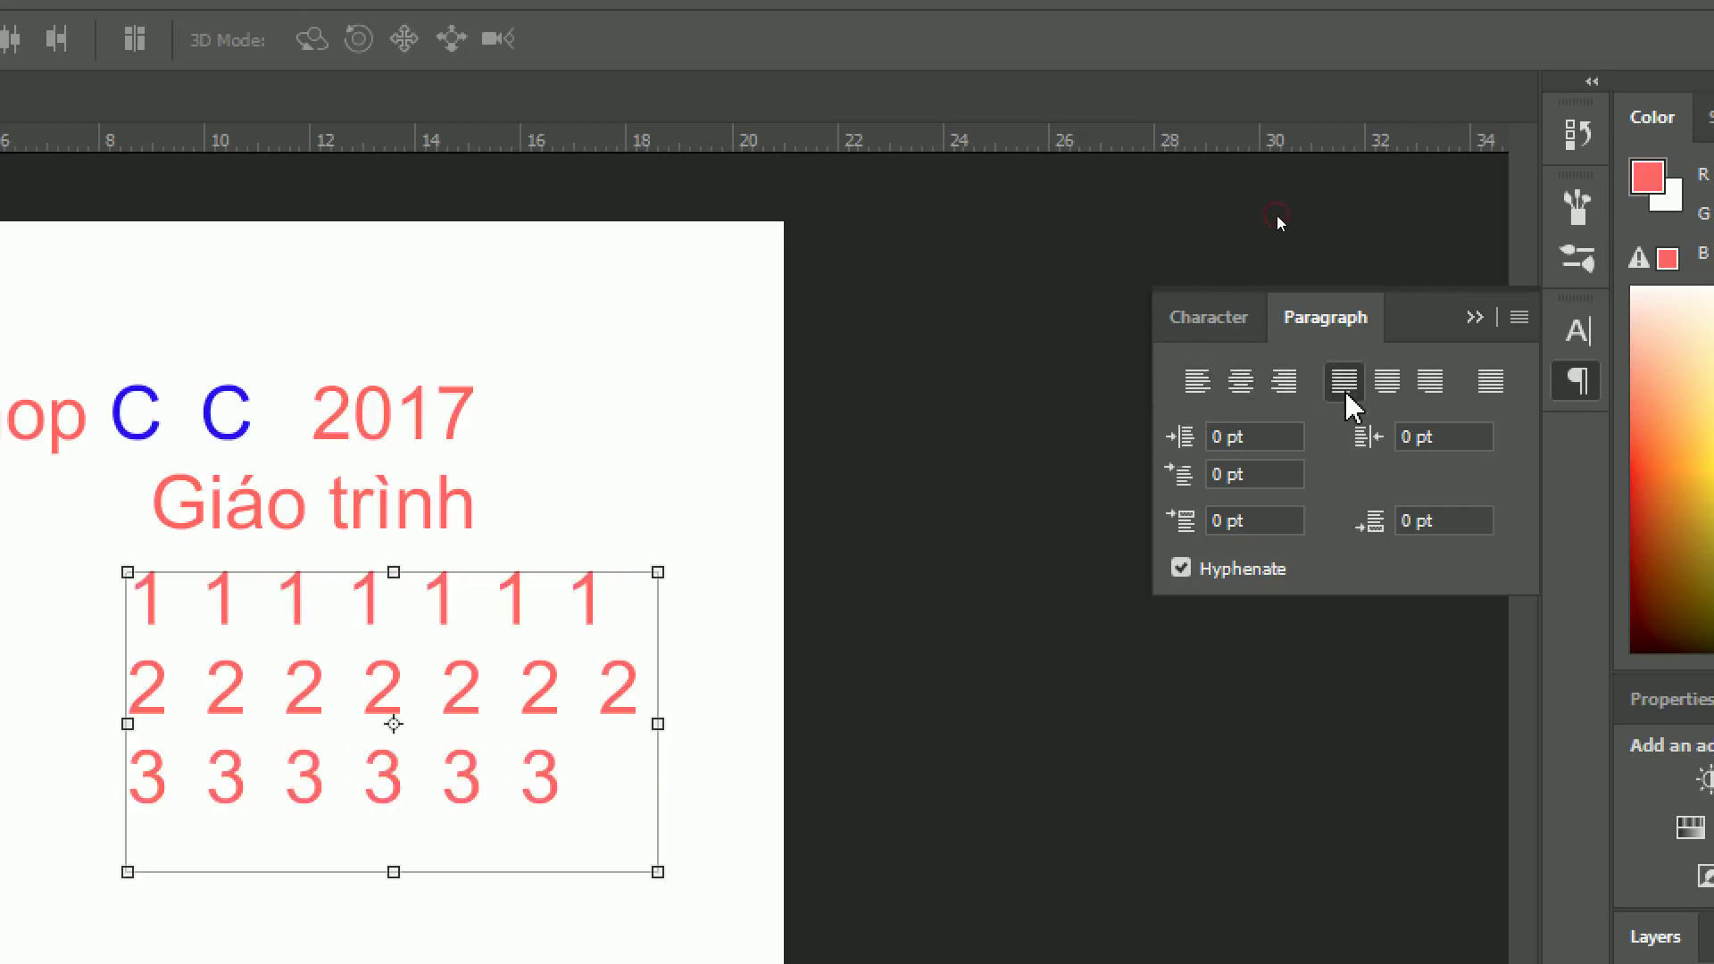
left_click(1392, 388)
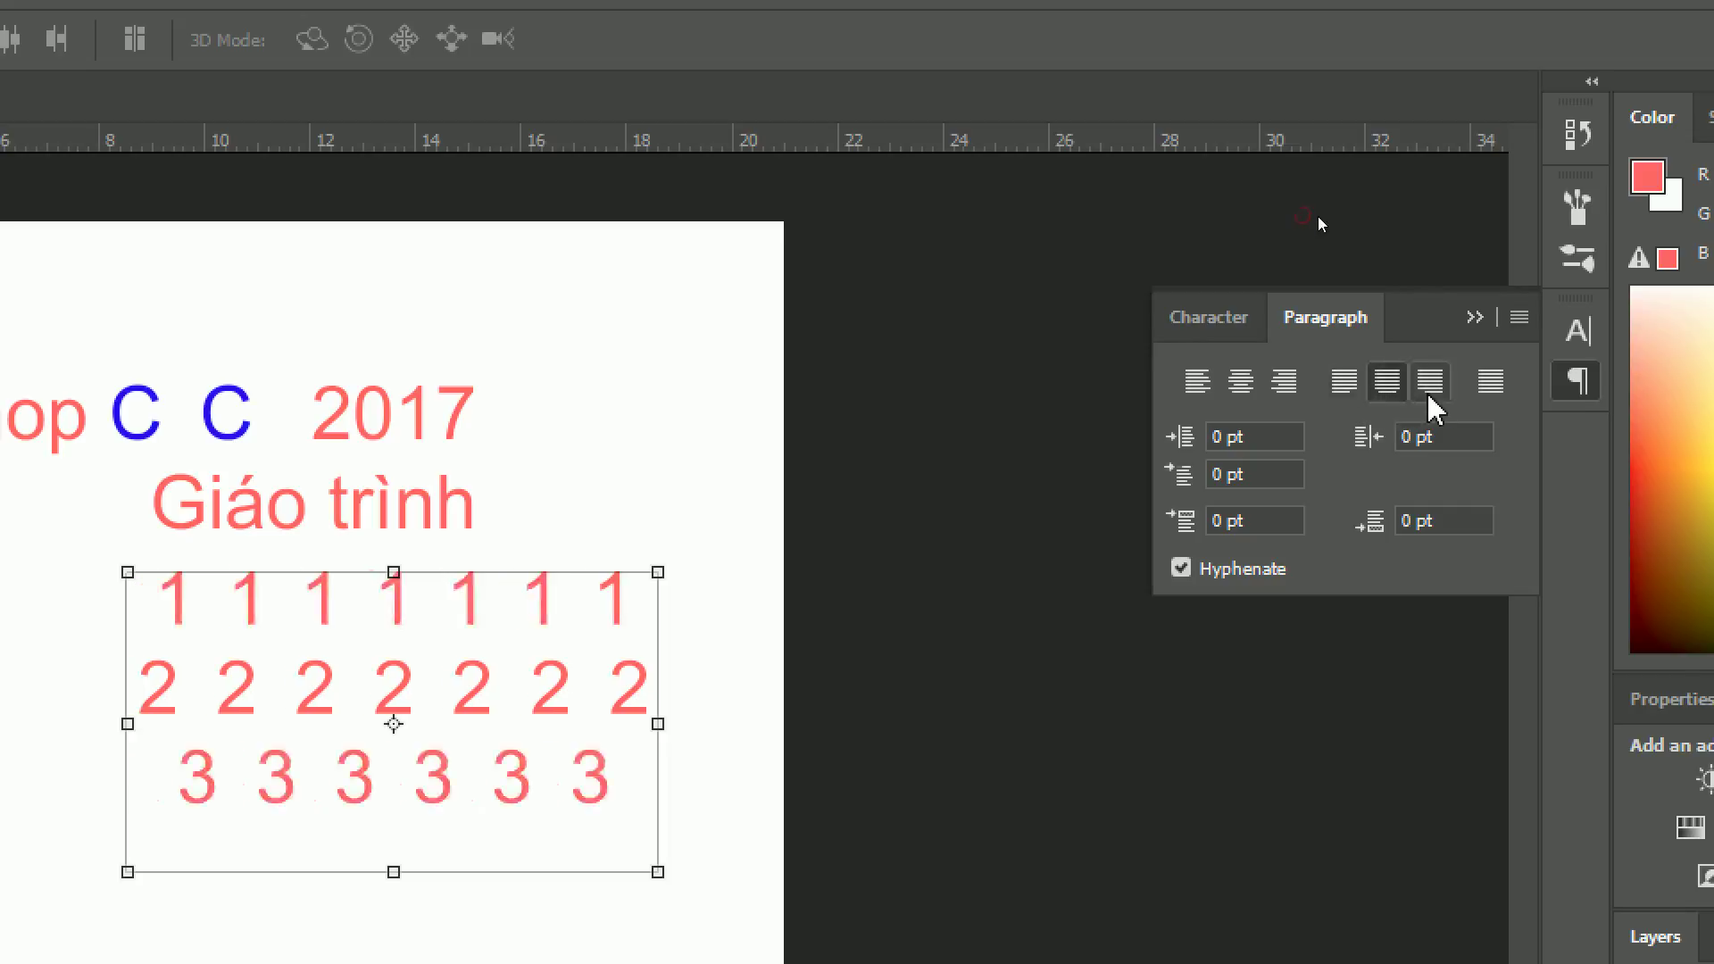
left_click(1491, 384)
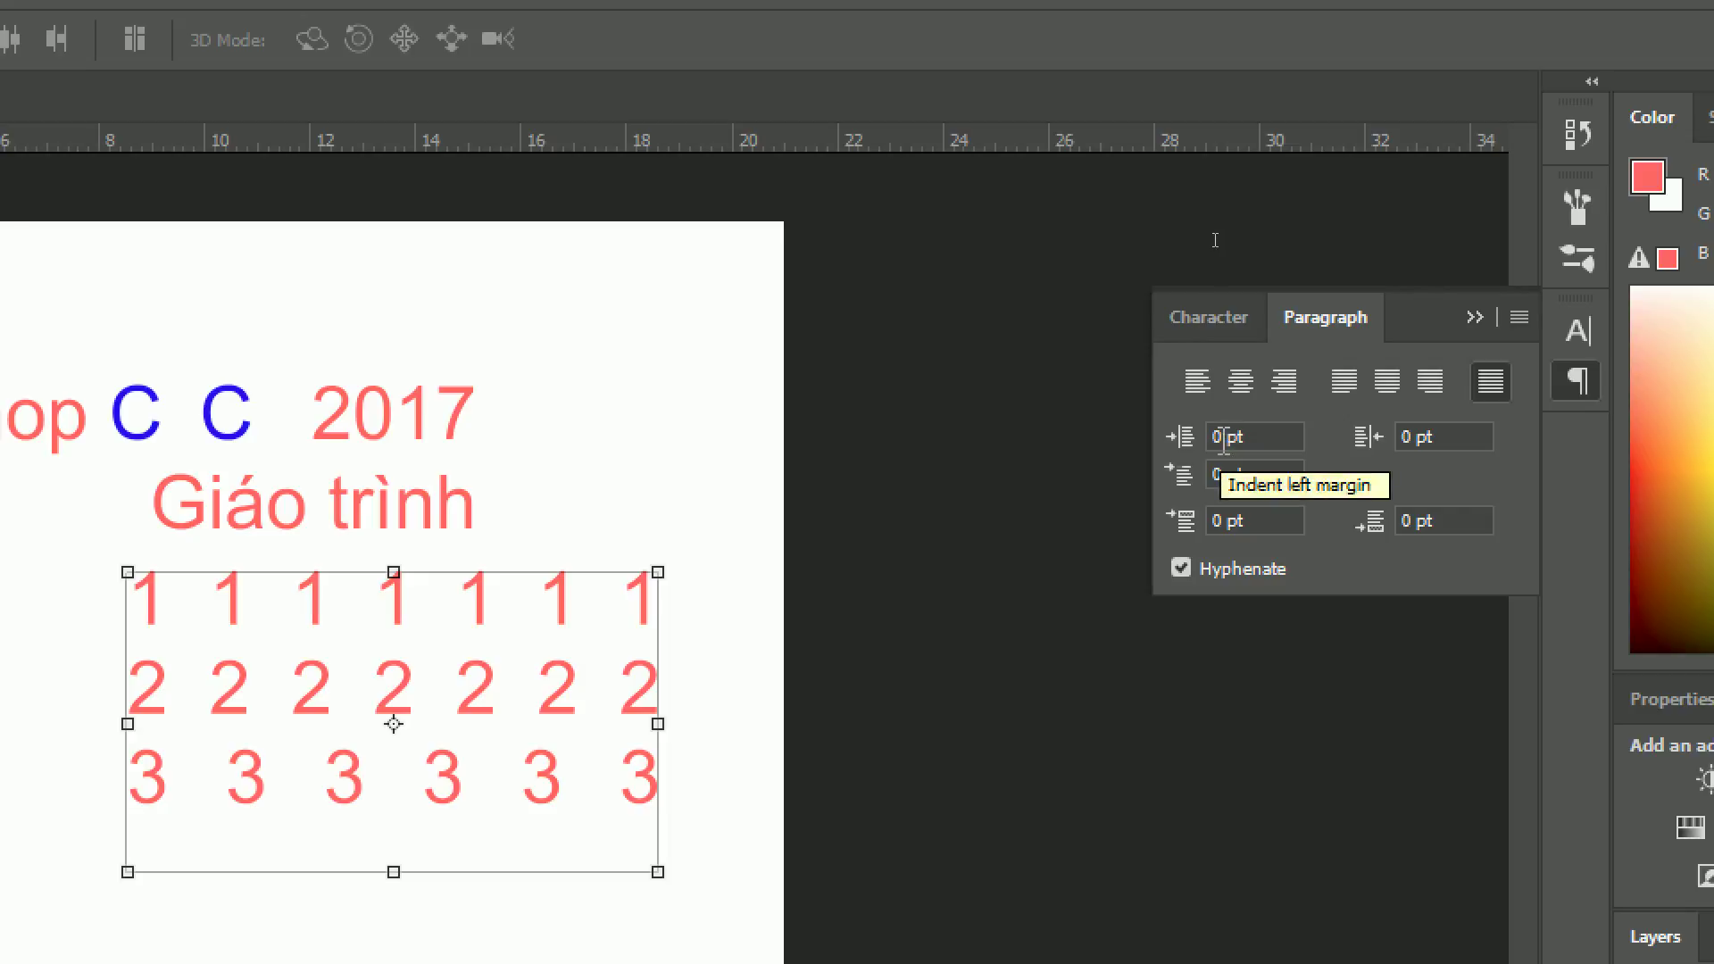
left_click(1223, 438)
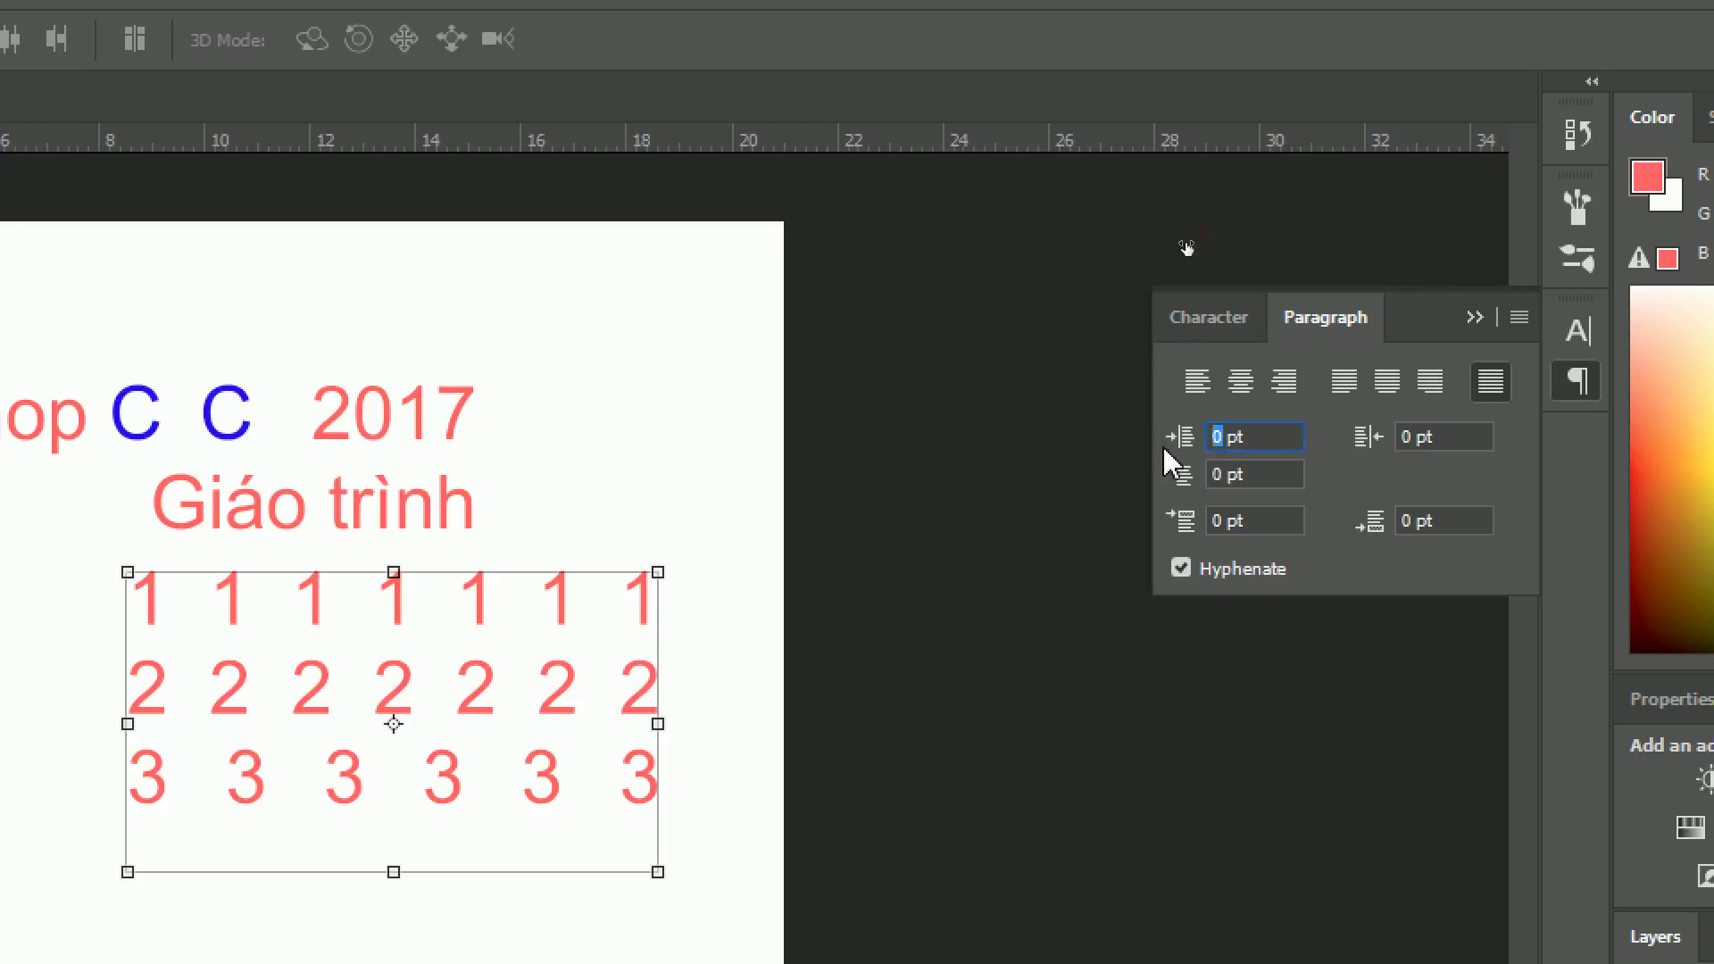
type("10")
left_click(1430, 436)
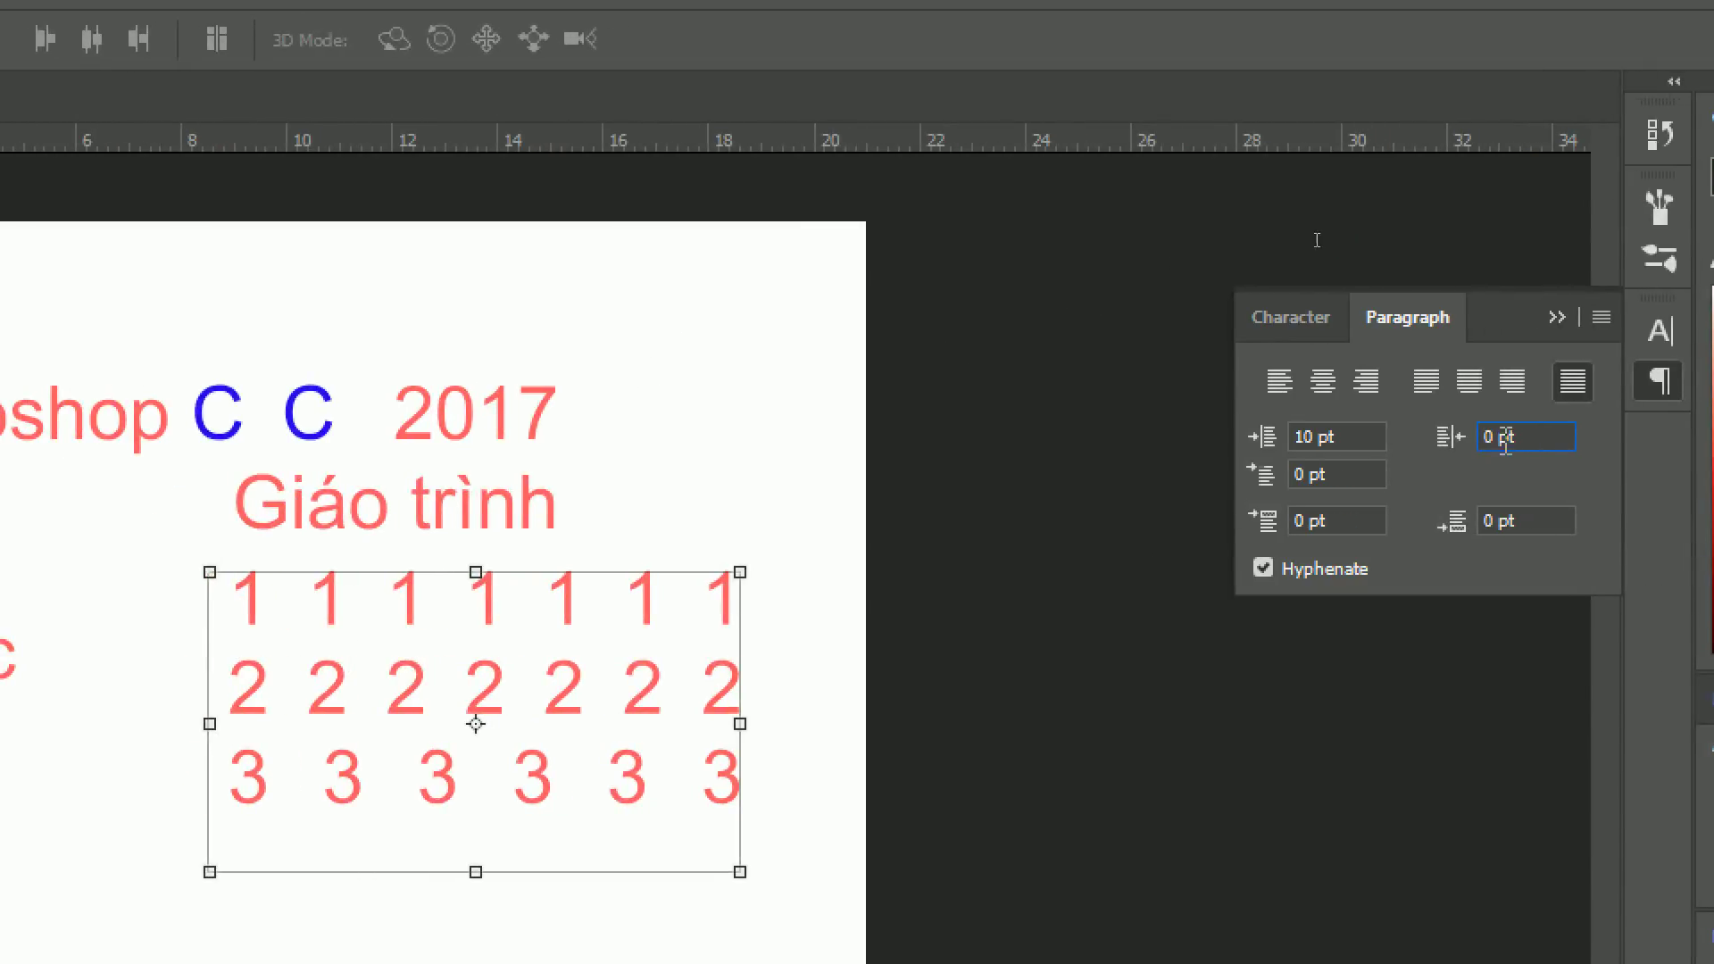
double_click(1505, 437)
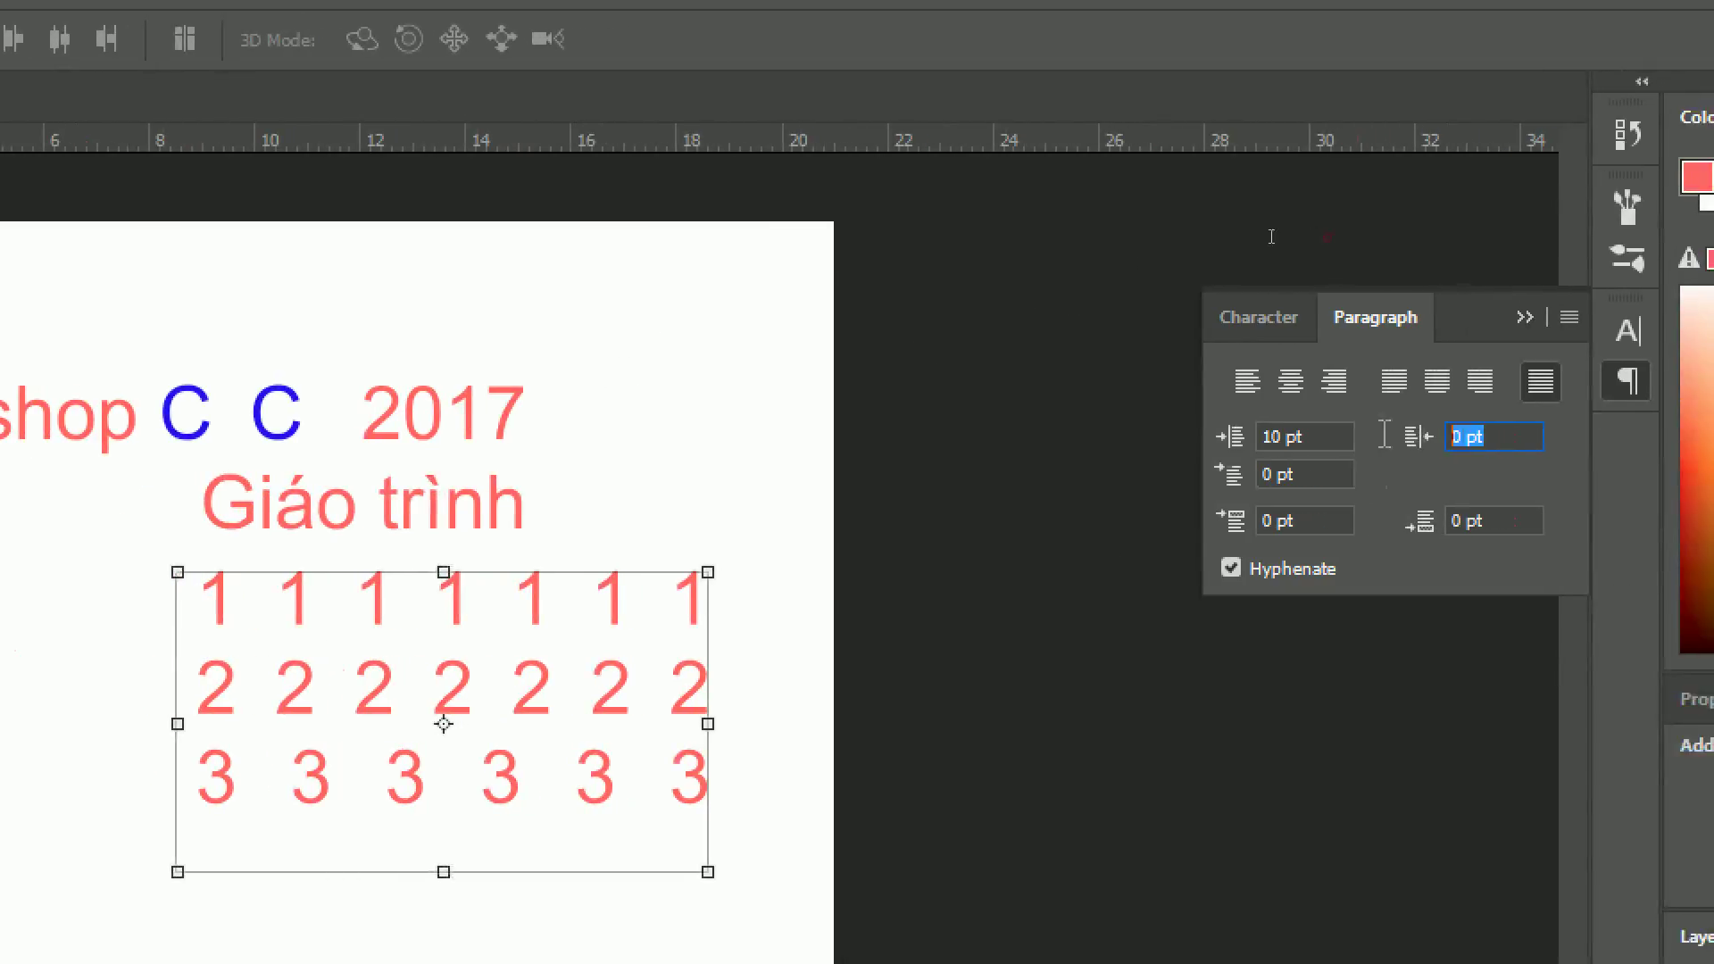
type("50")
left_click(1317, 439)
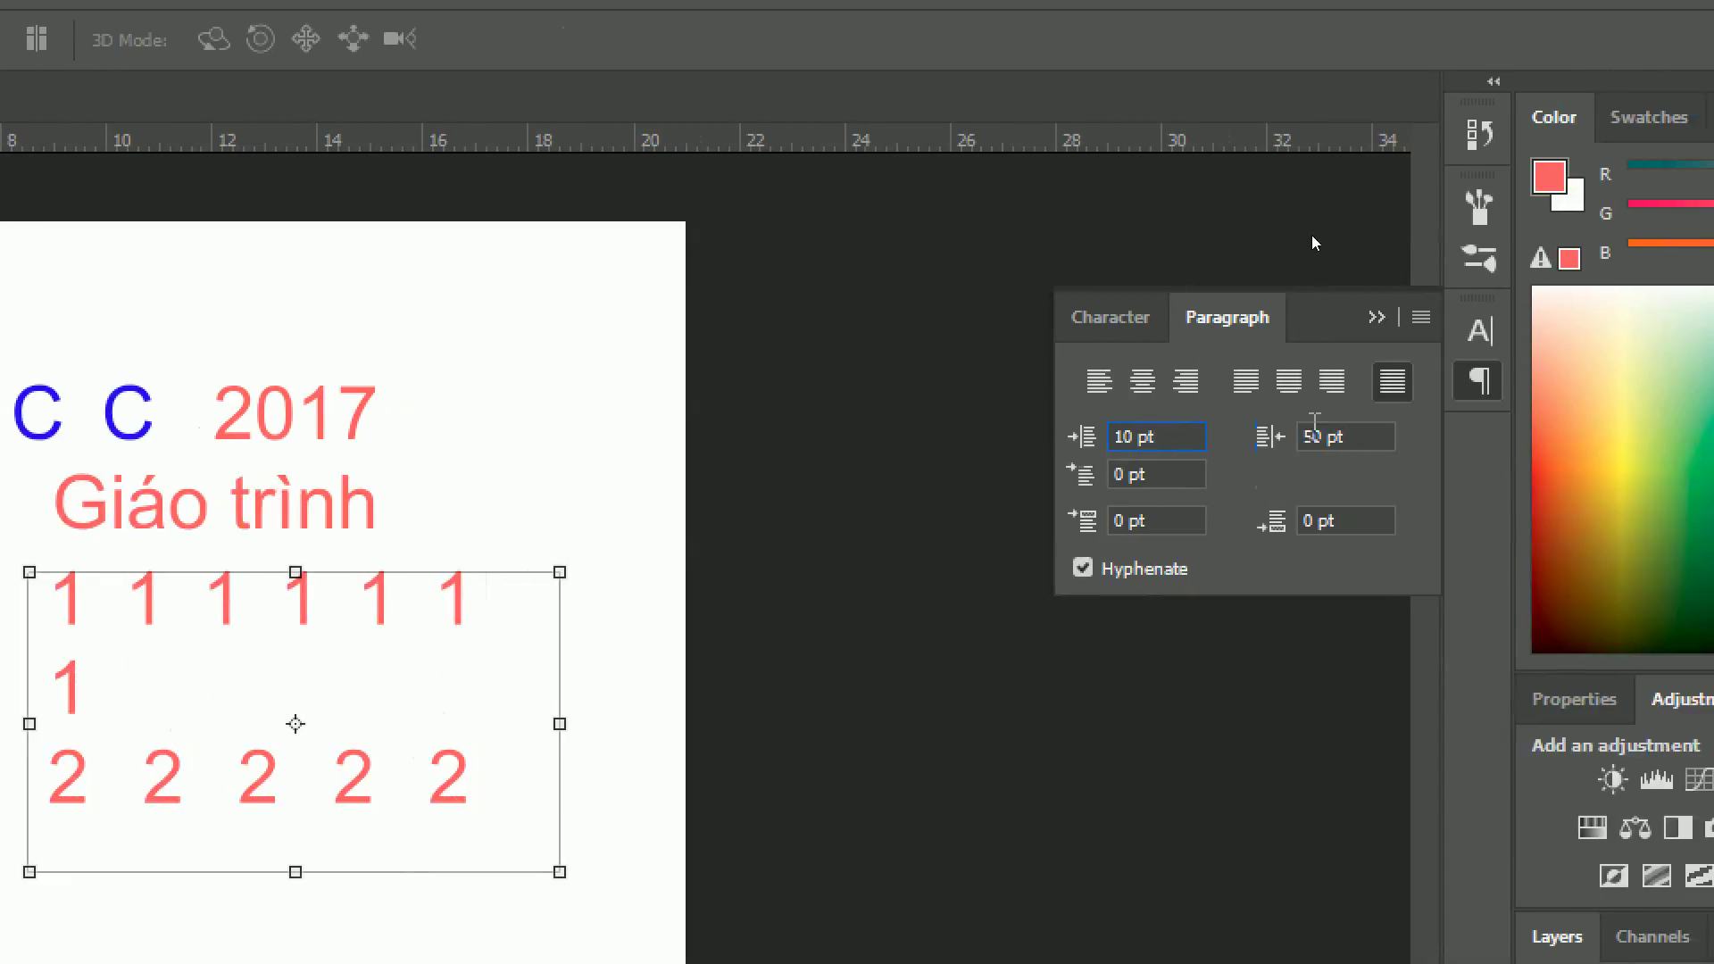
double_click(1328, 437)
type("0")
double_click(1127, 436)
type("0")
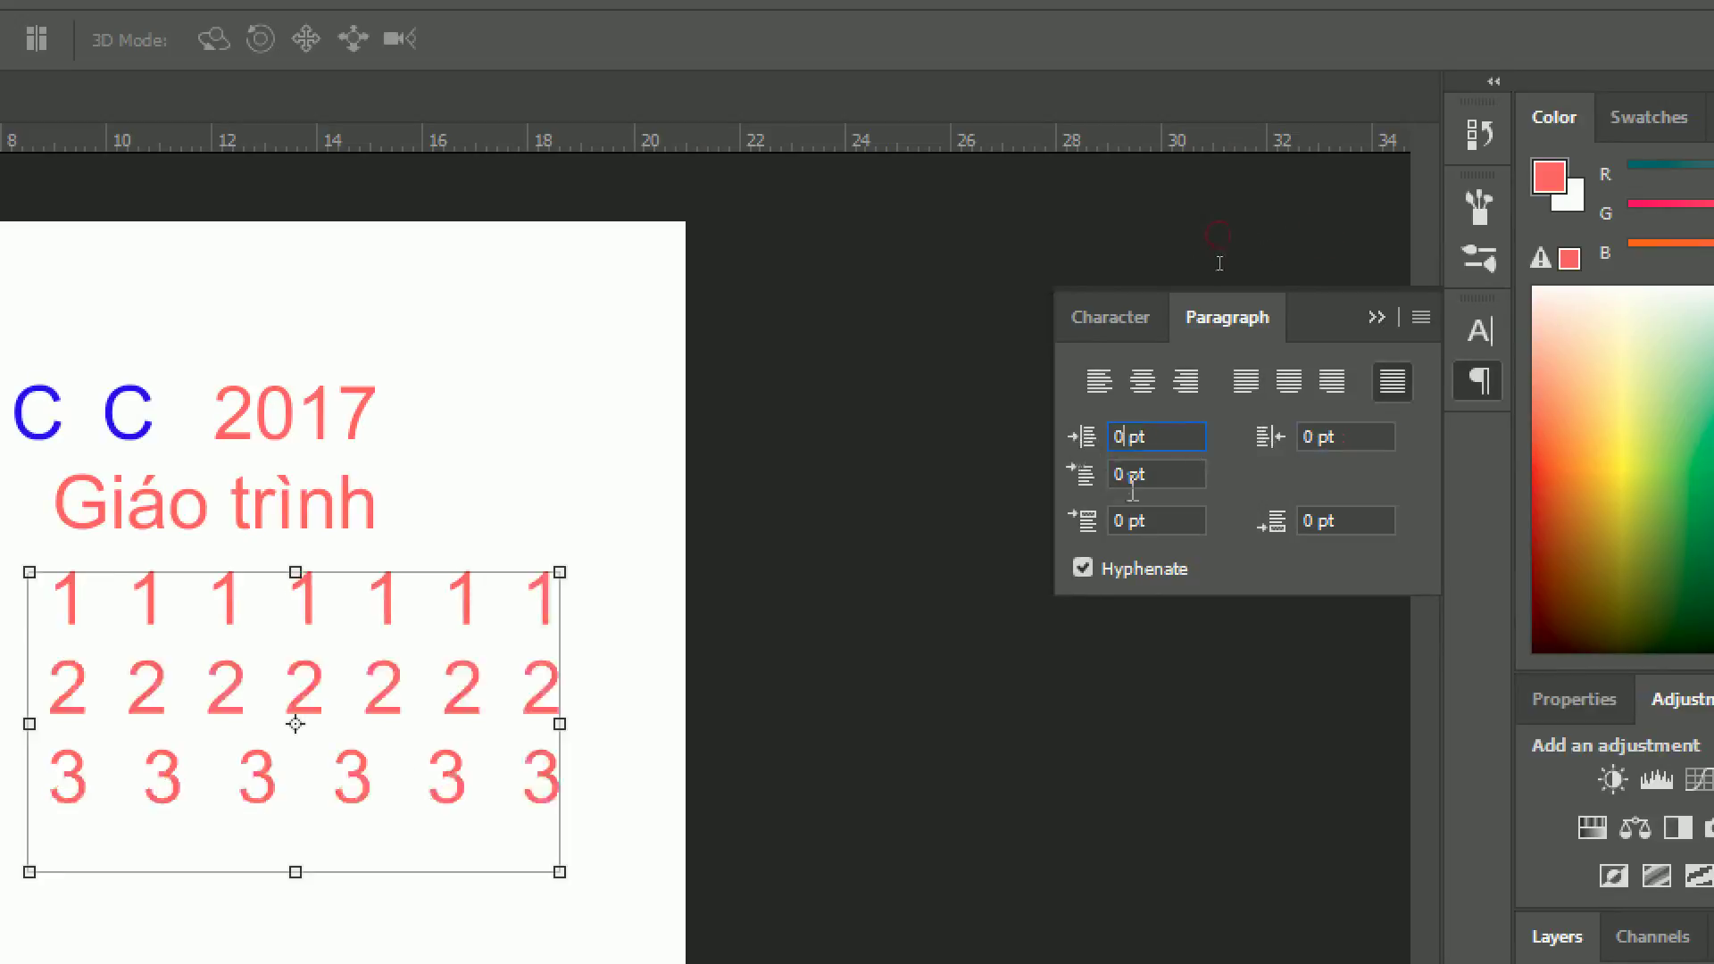
left_click(1158, 479)
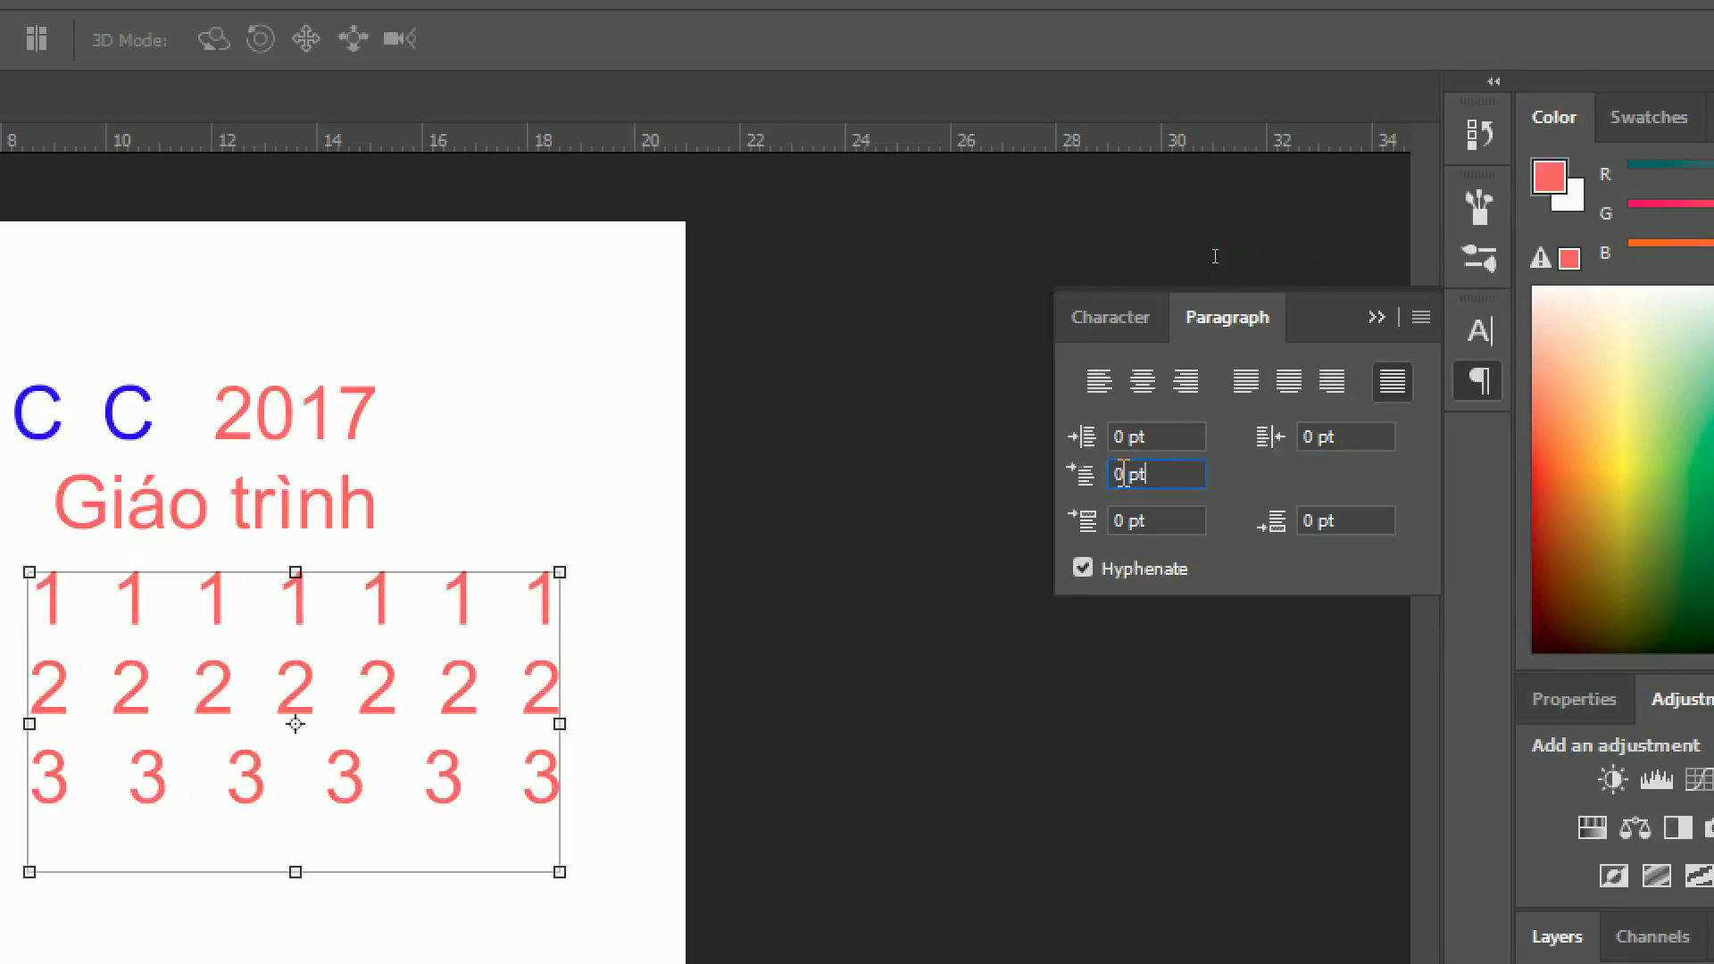
left_click(1129, 437)
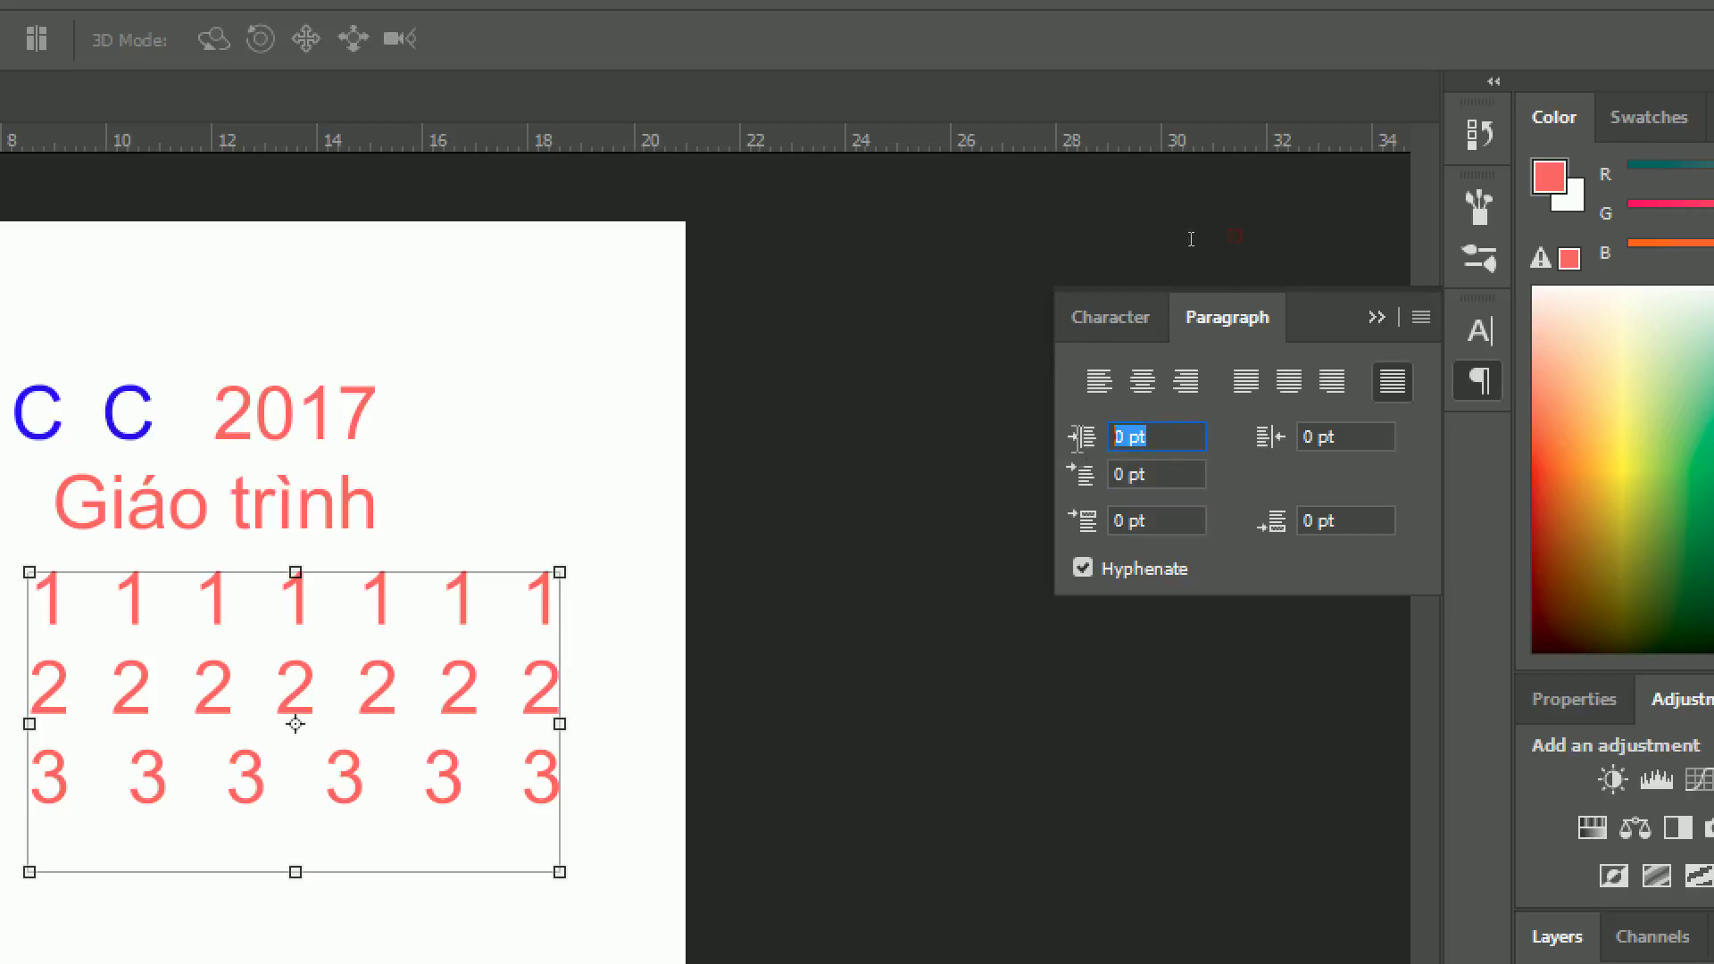
left_click(1338, 438)
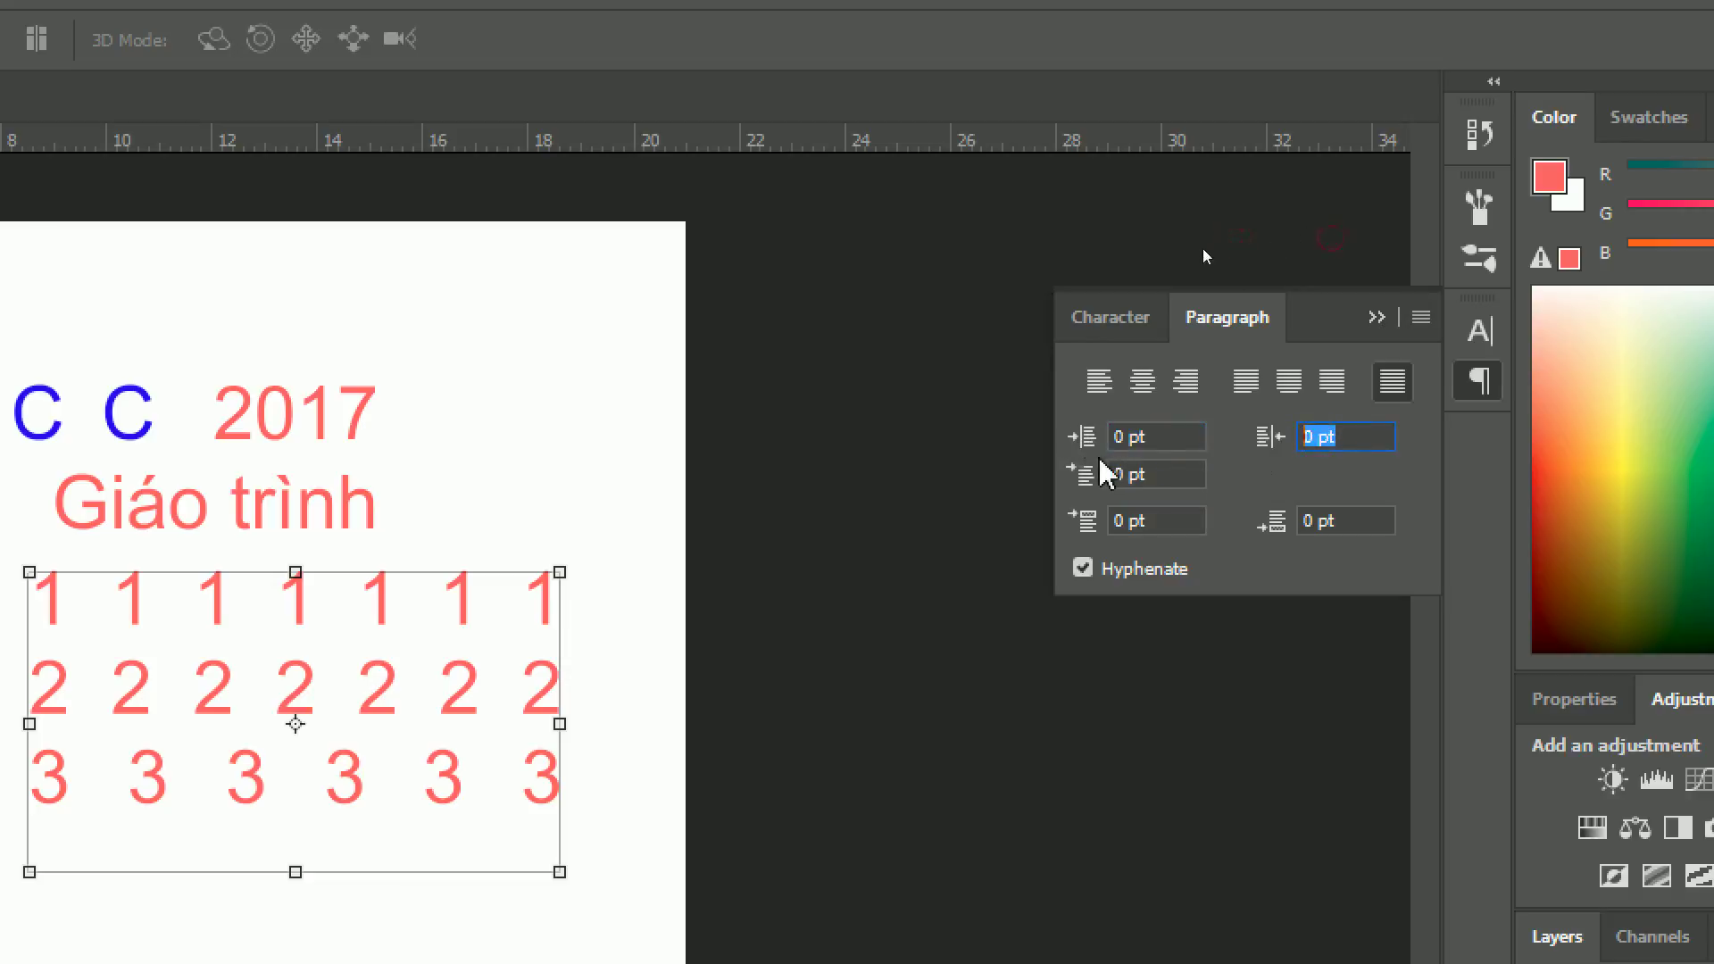
left_click(1169, 474)
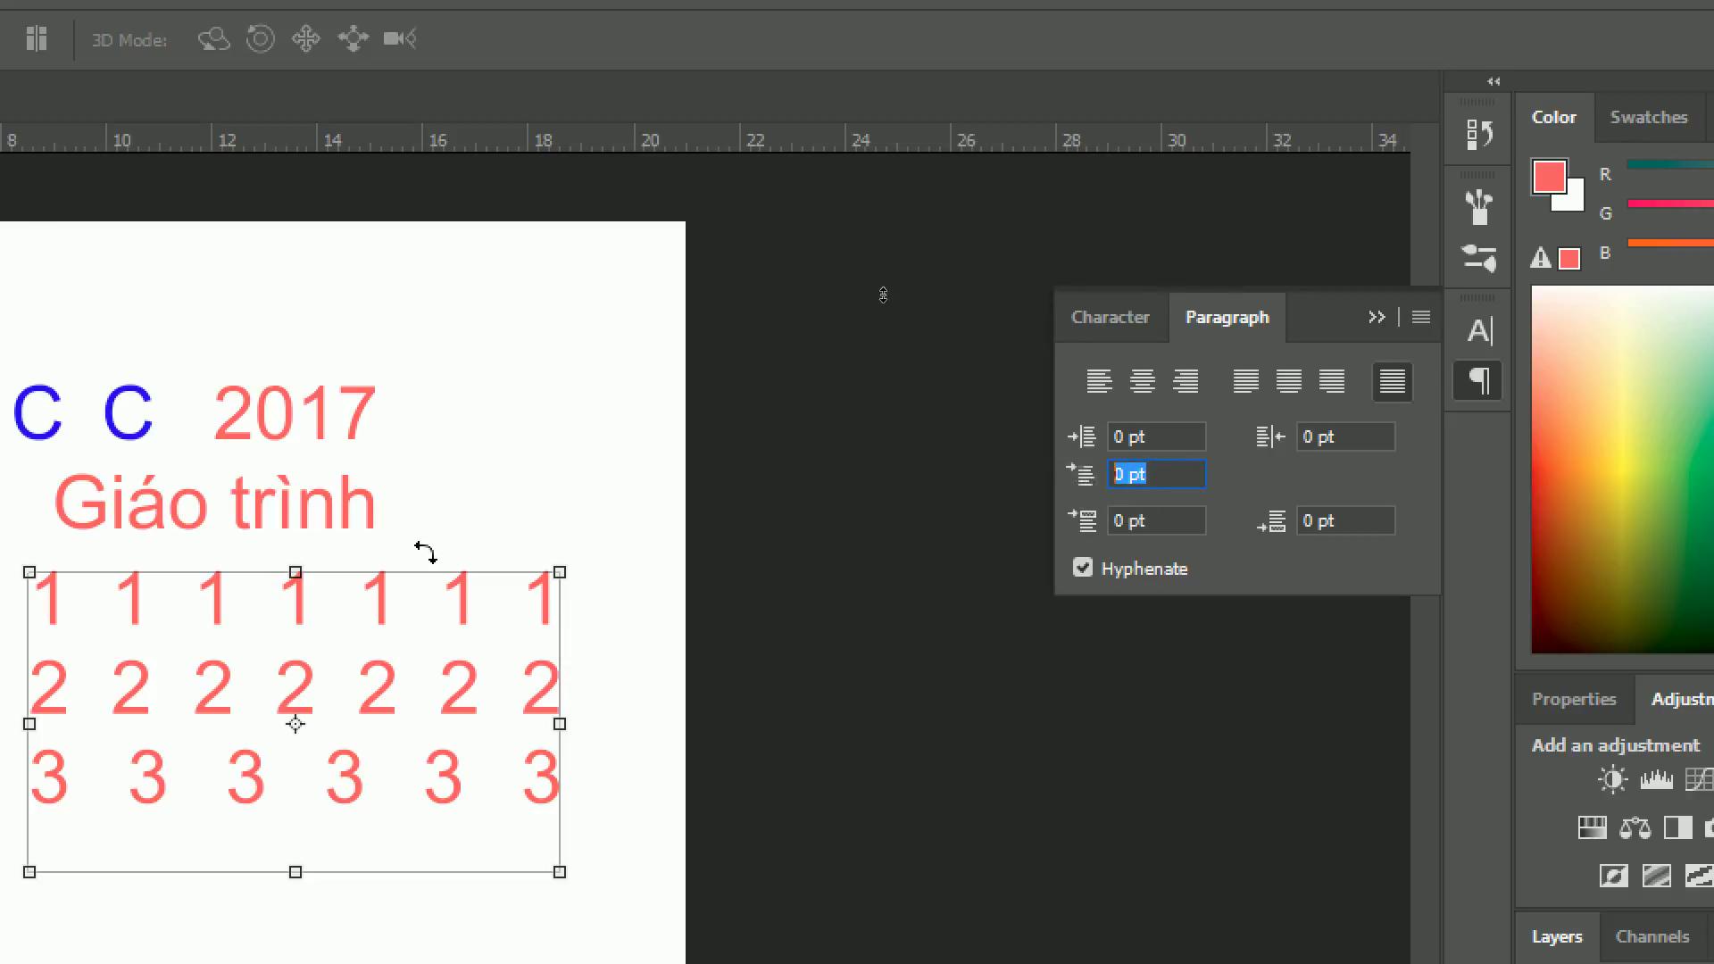
left_click(1133, 520)
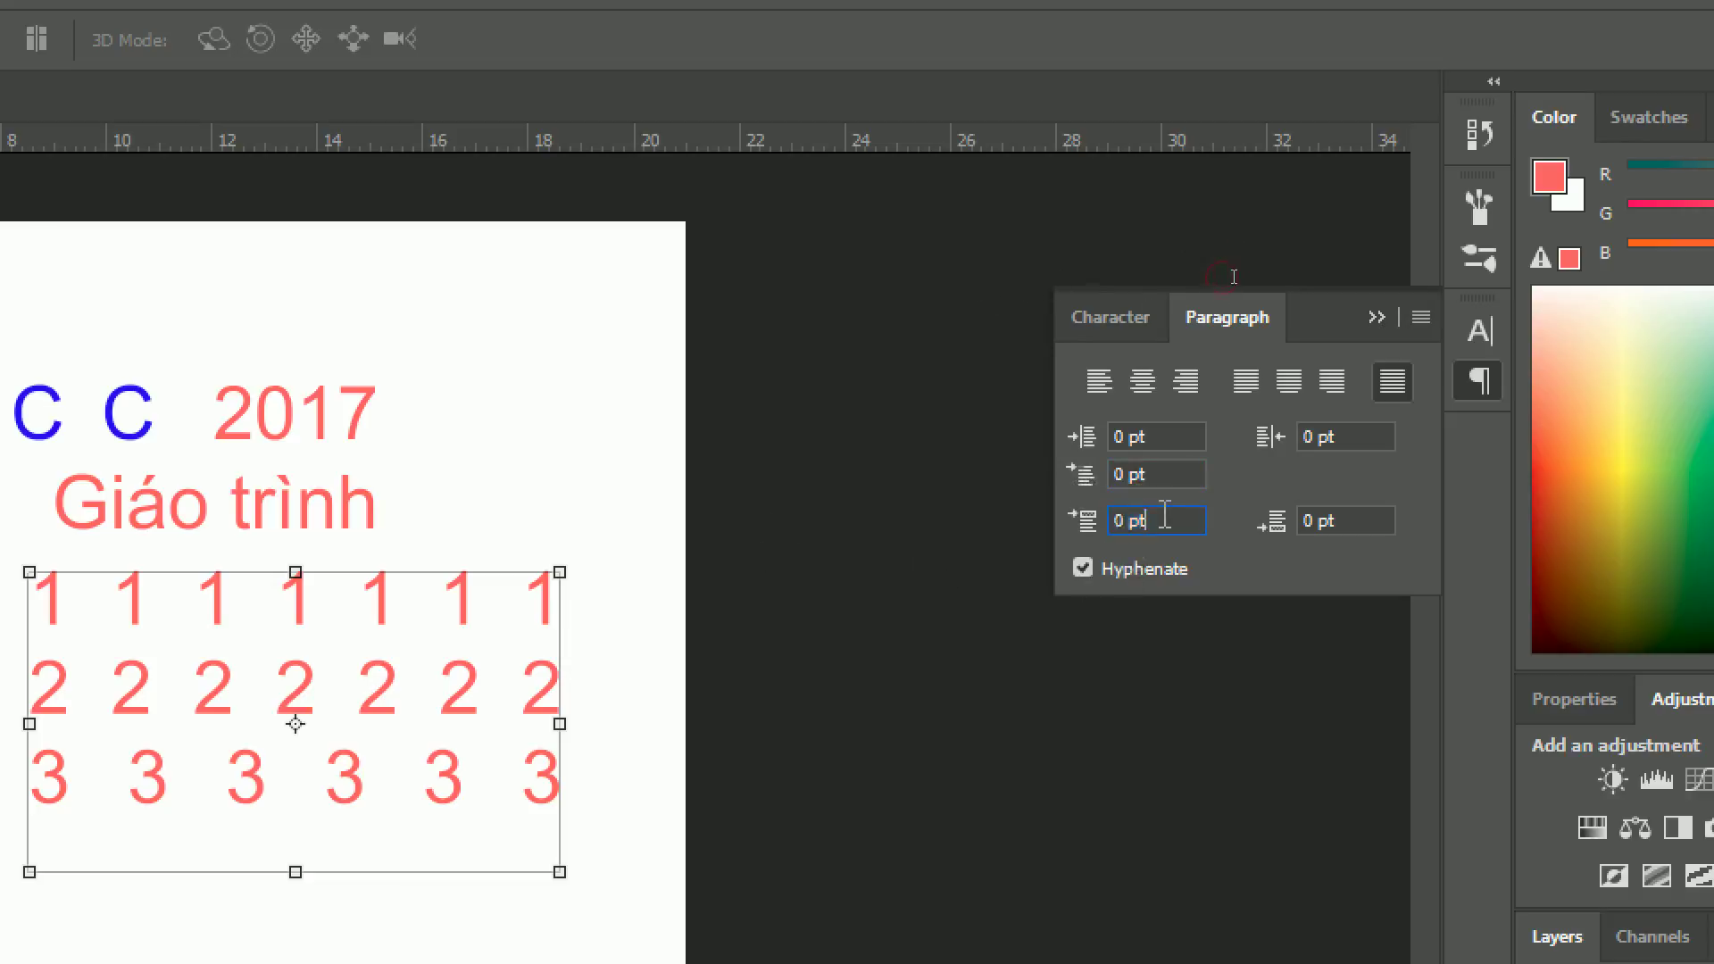
Add 20 pt space before each digit row and drag the text box taller.
left_click(1302, 521)
left_click_drag(1152, 521, 1123, 520)
type("0")
left_click(1338, 525)
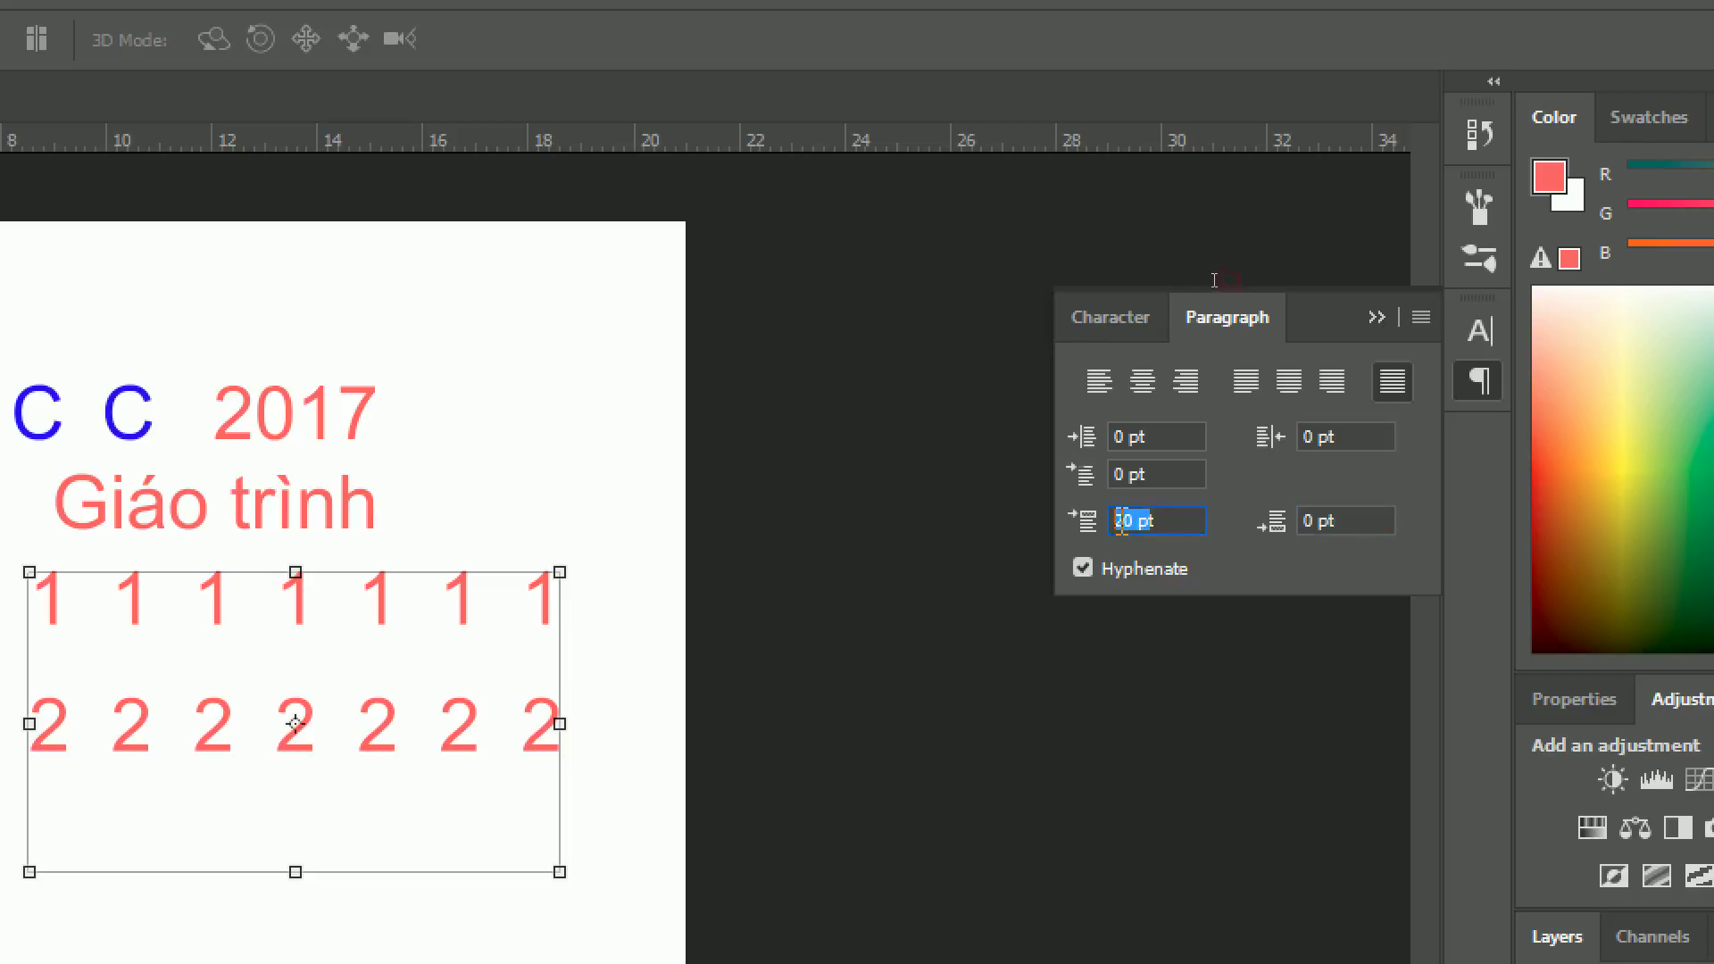
left_click_drag(289, 819, 295, 839)
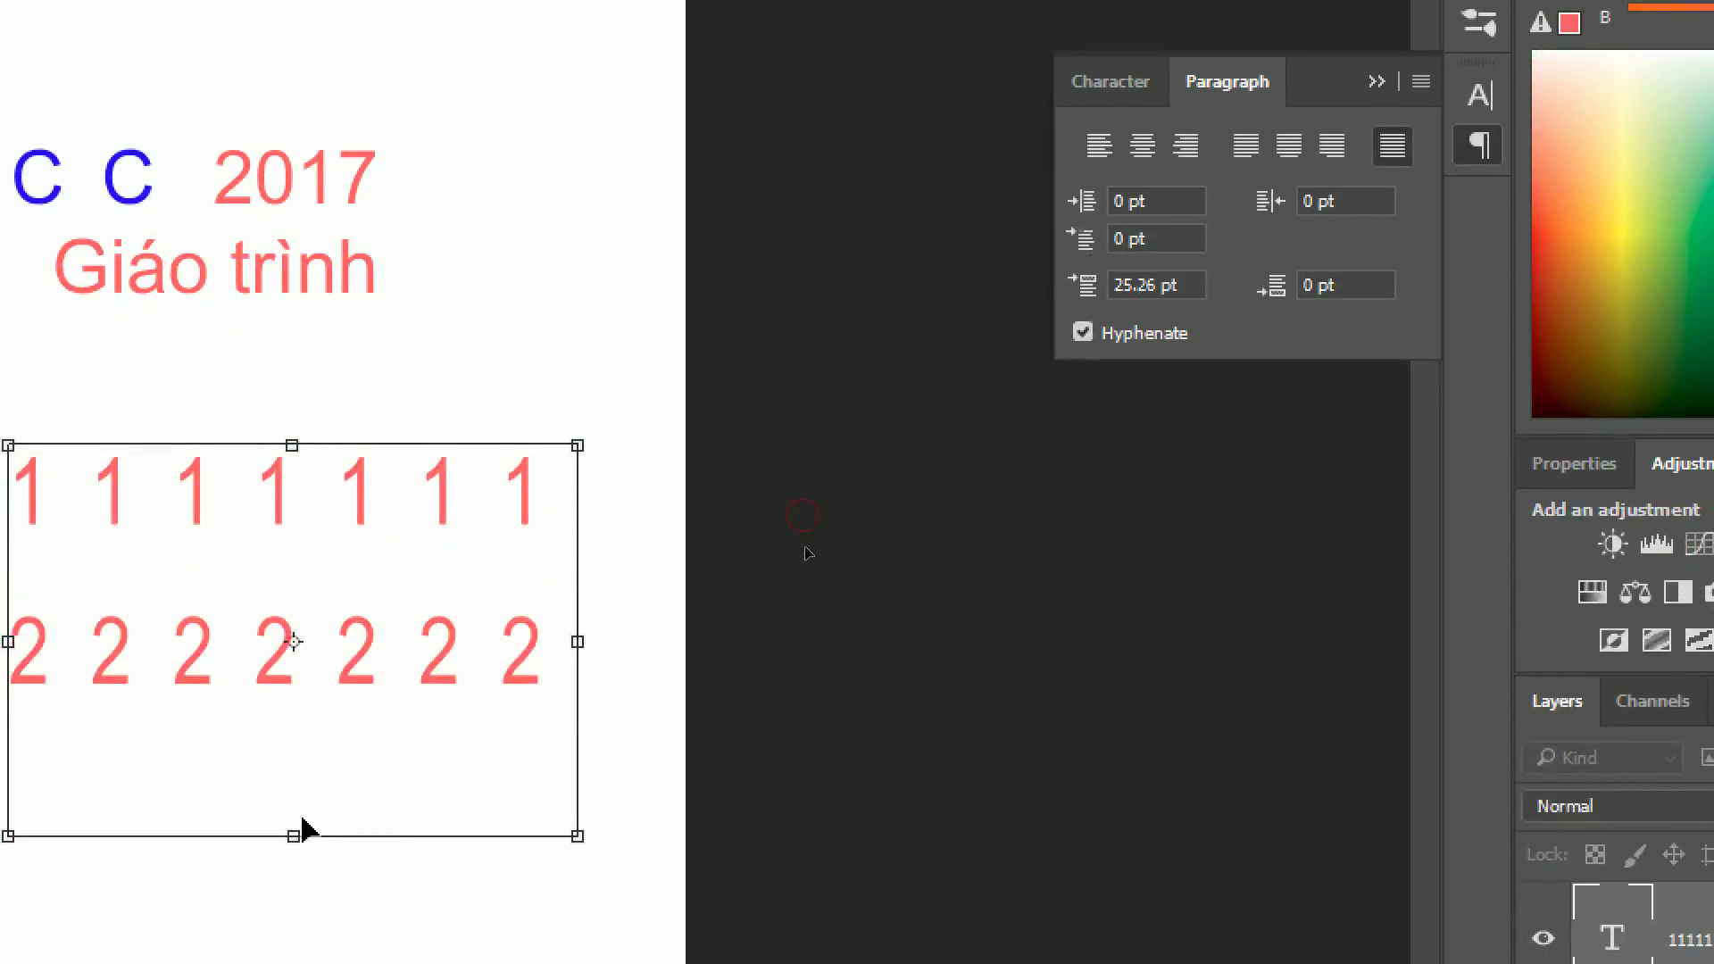
left_click_drag(295, 839, 298, 607)
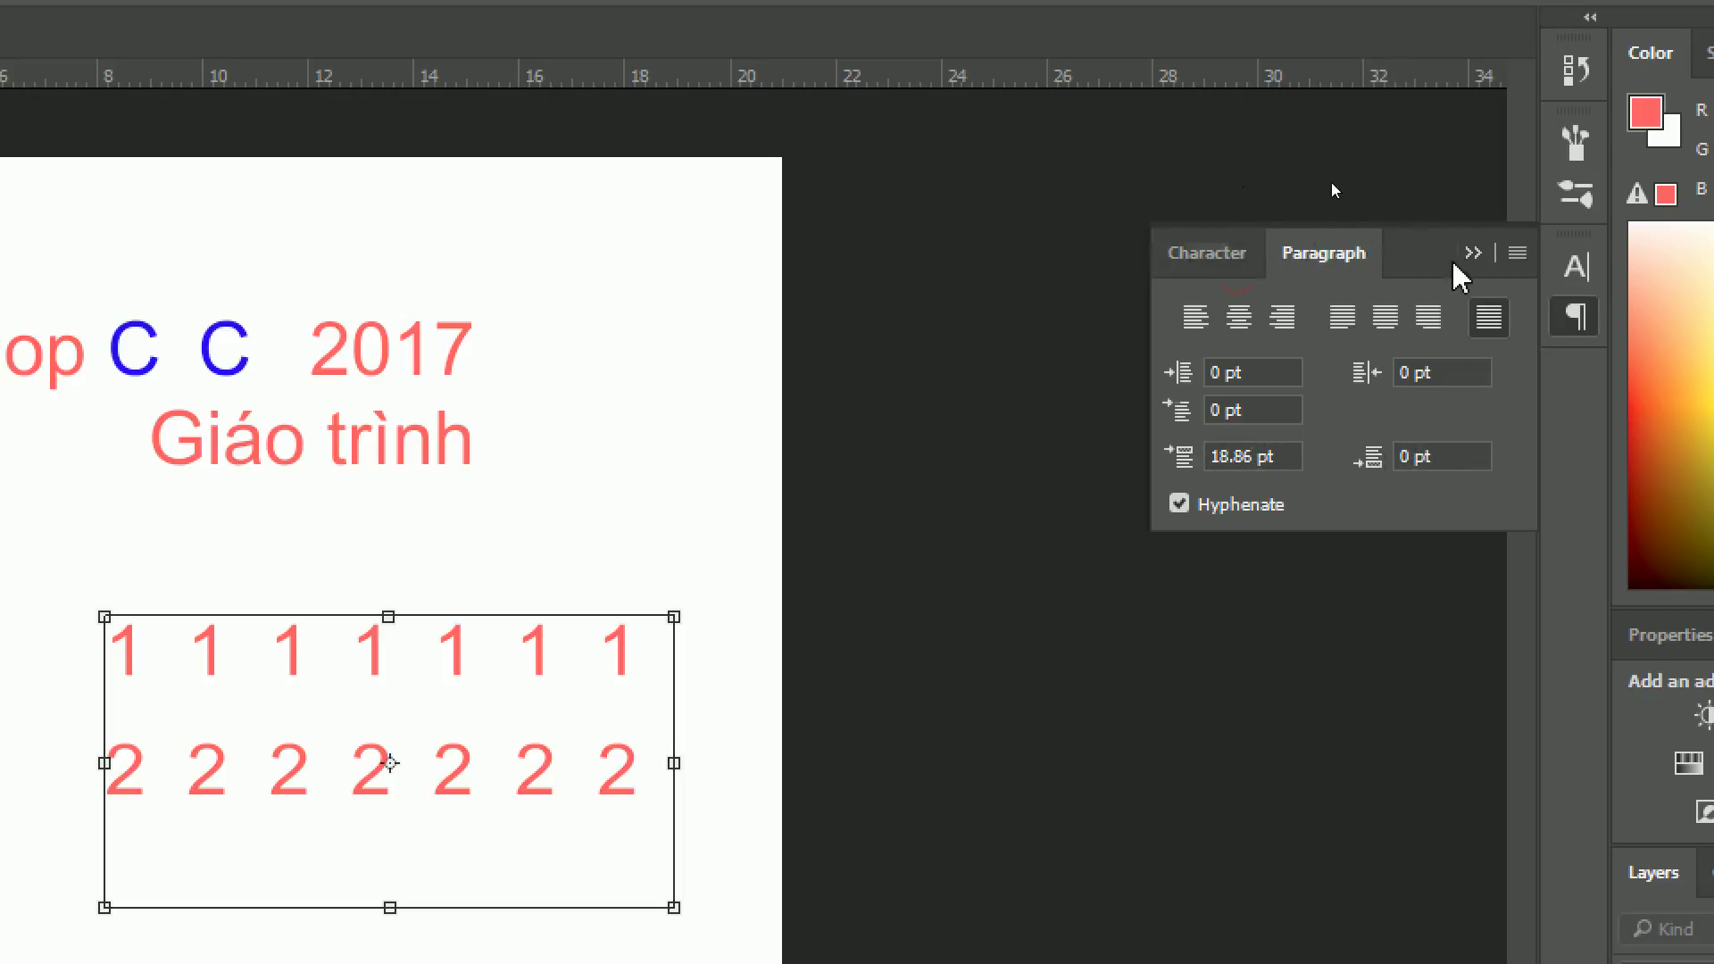
Switch to the Character tab to view the digit text's font settings.
left_click(1240, 259)
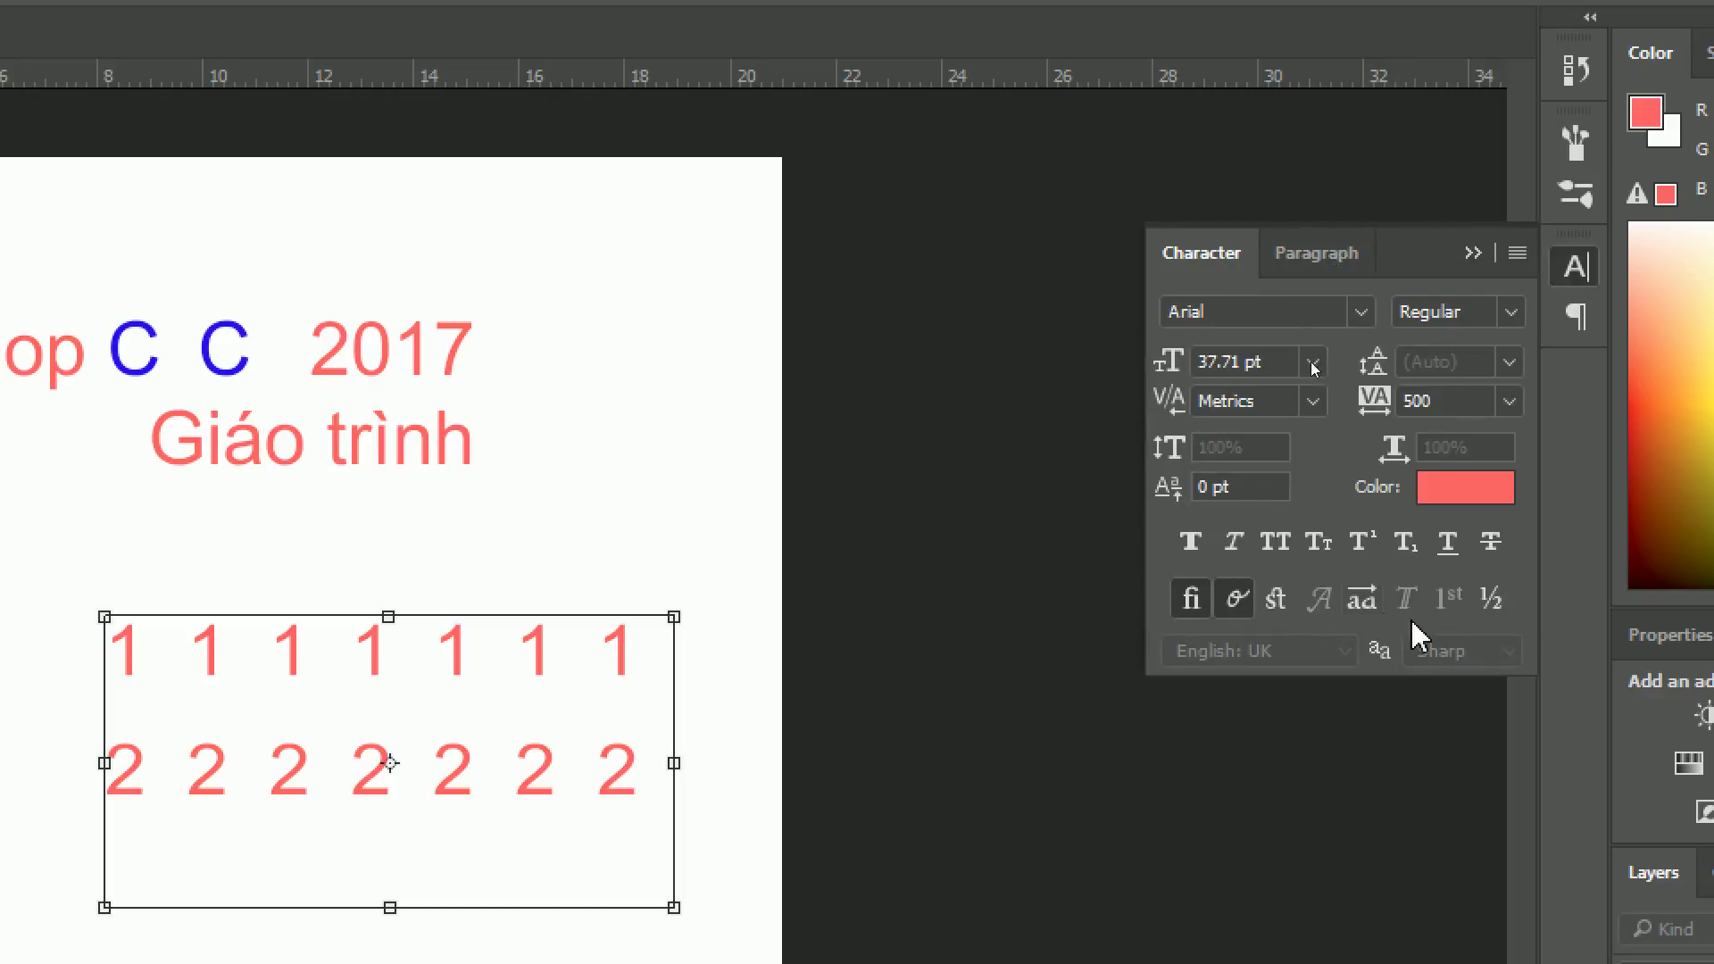